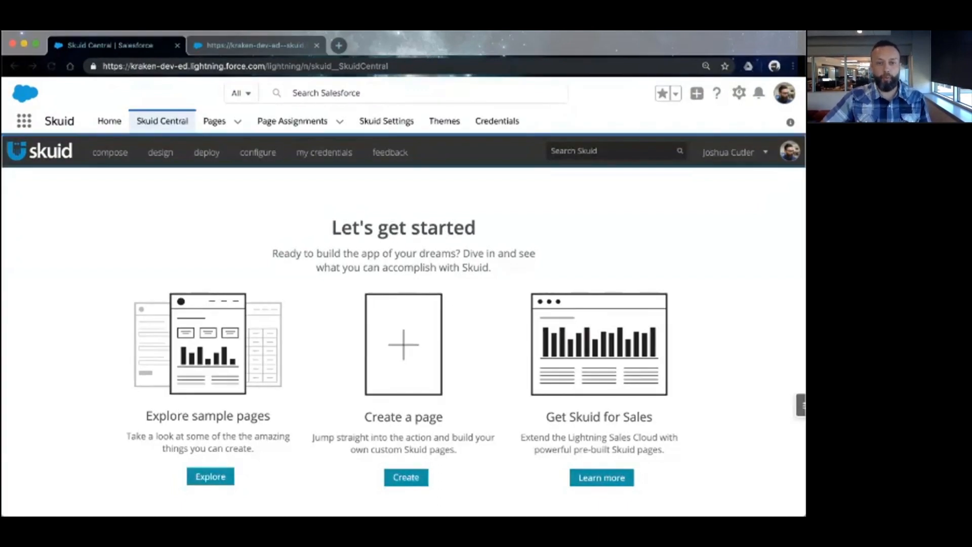
Examine the finished example page's Accounts Filtered and Accounts Not Filtered tables in the other browser tab
left_click(255, 45)
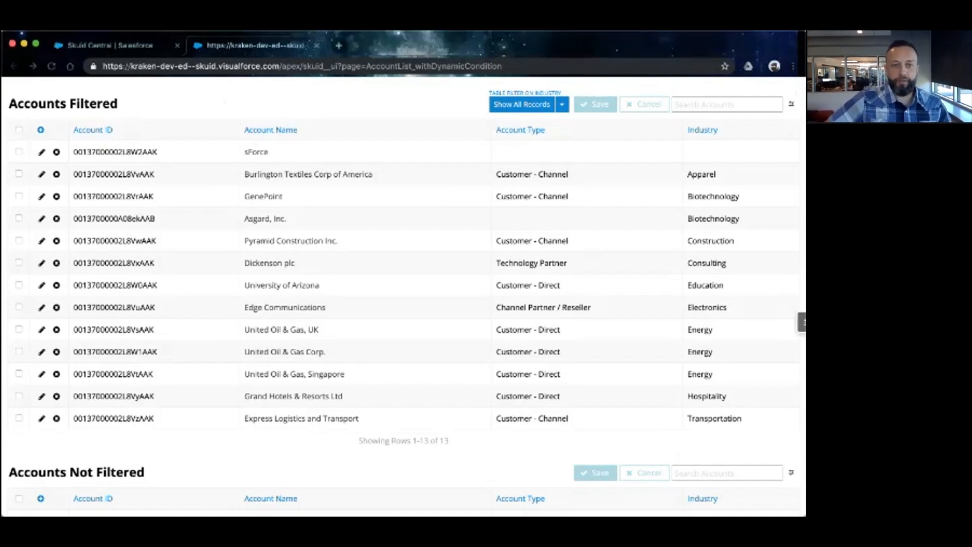
scroll(405, 298, "down", 1)
scroll(405, 298, "down", 3)
scroll(405, 298, "up", 4)
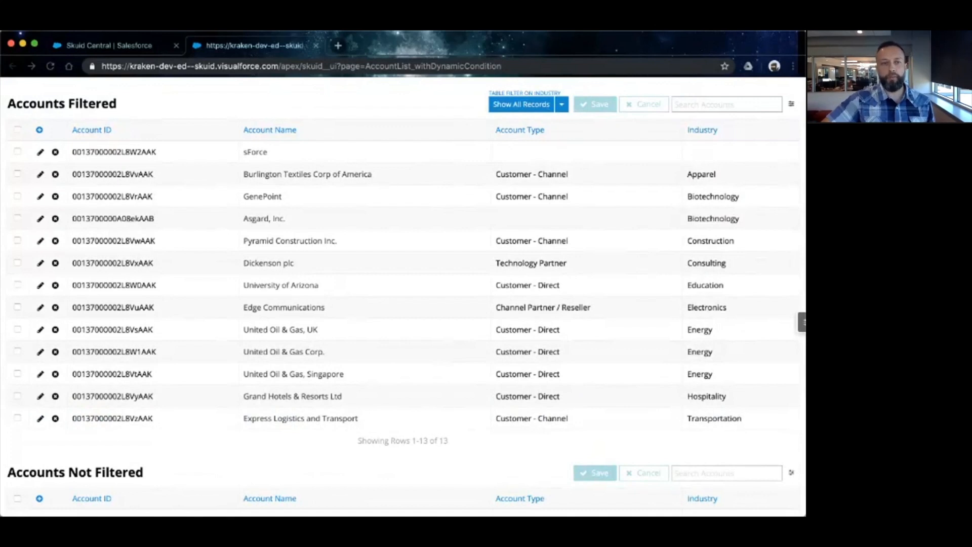
scroll(301, 476, "down", 6)
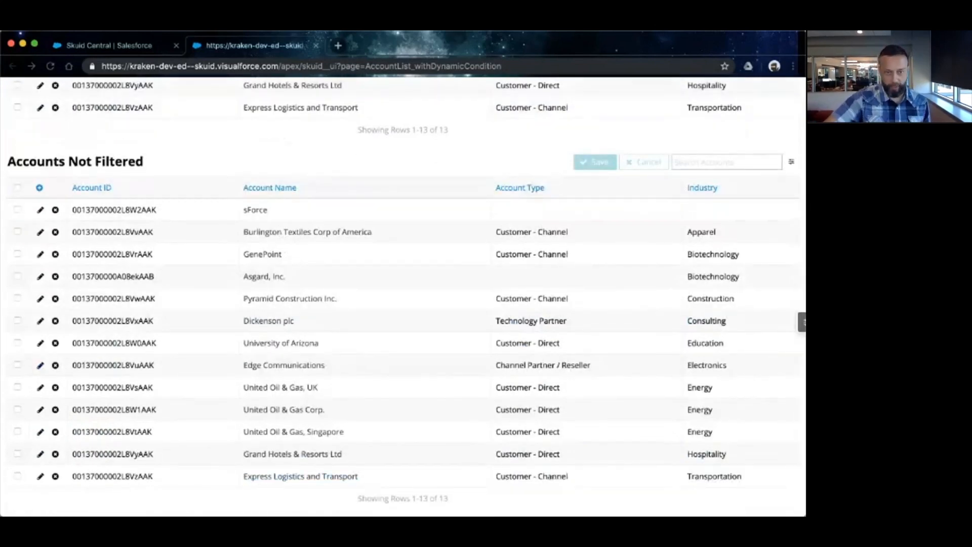
scroll(403, 296, "up", 4)
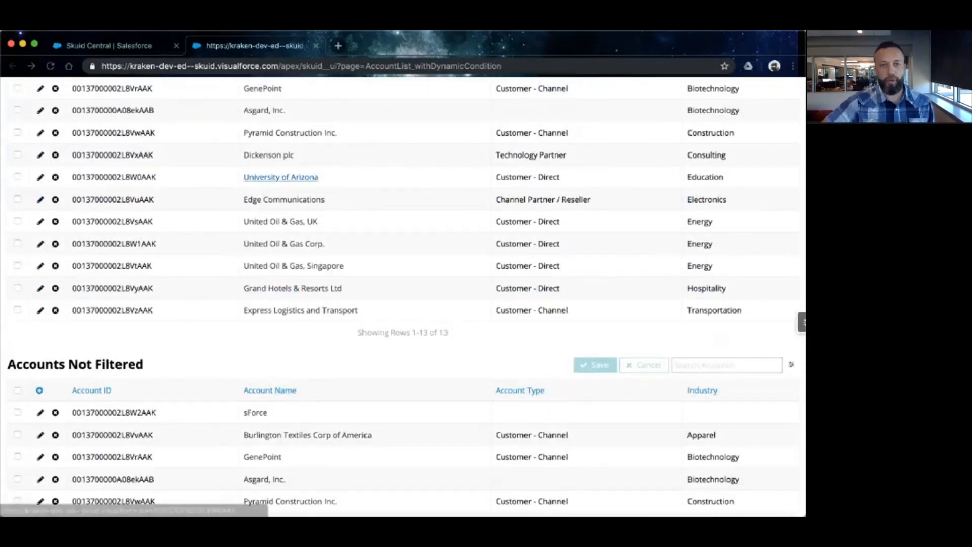
scroll(281, 177, "up", 2)
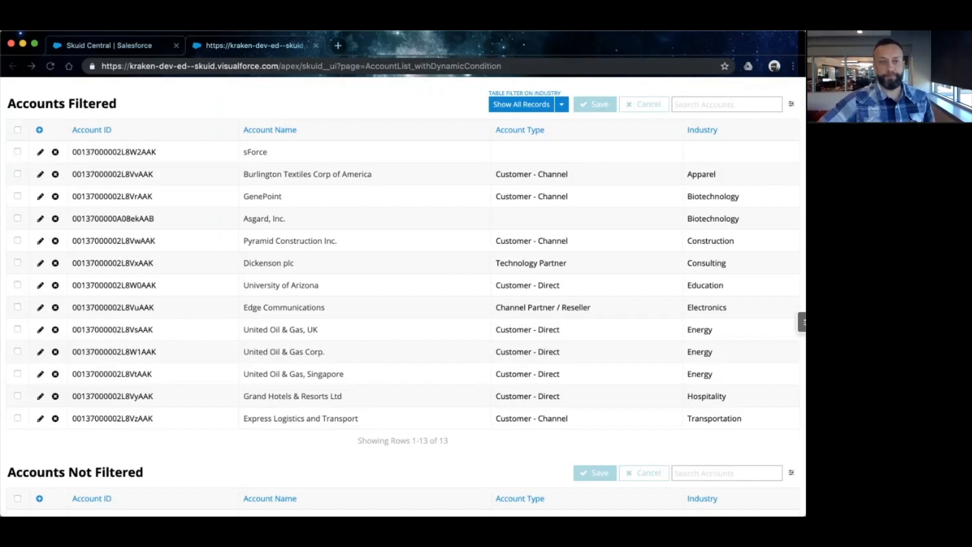
Create a blank v1 desktop page named AccountLists_DynamicCondition from Skuid Central
left_click(126, 46)
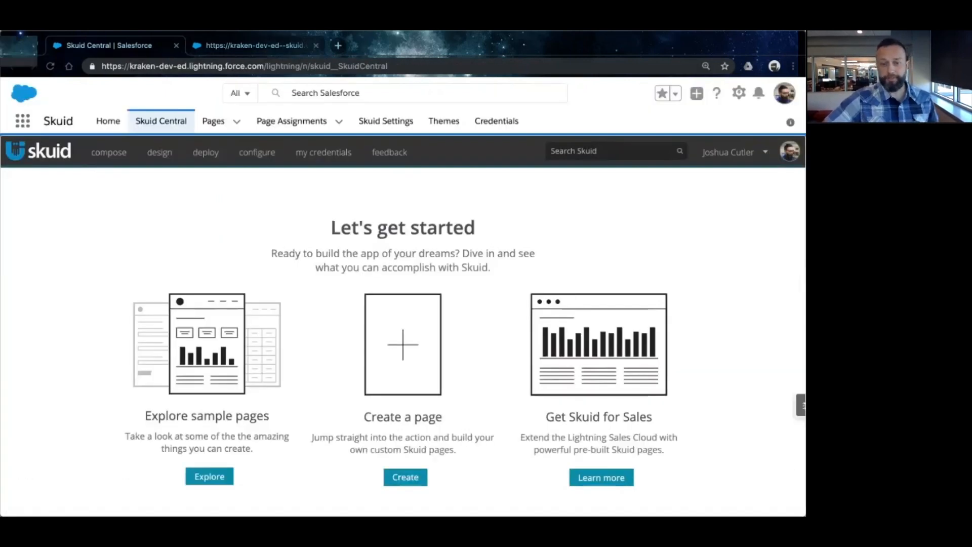
left_click(406, 476)
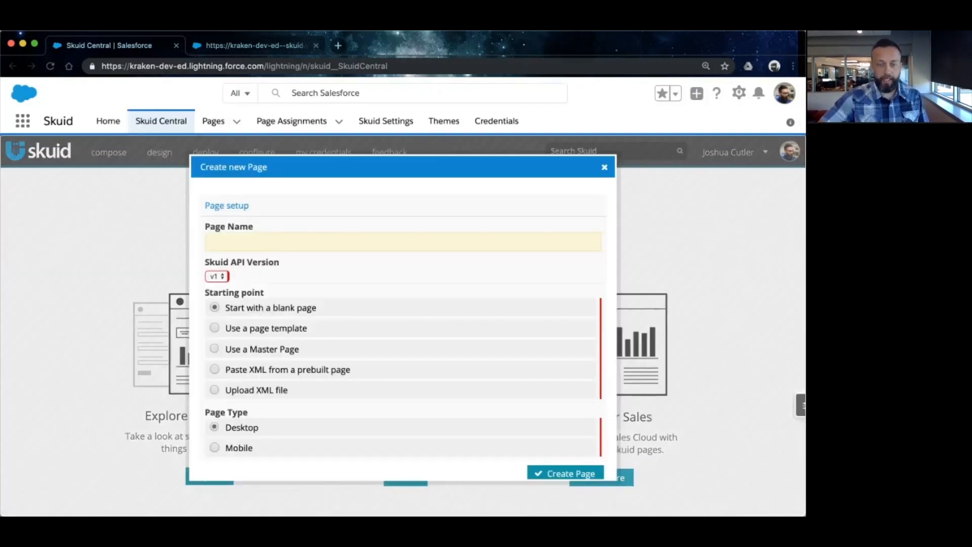
type("AccountList")
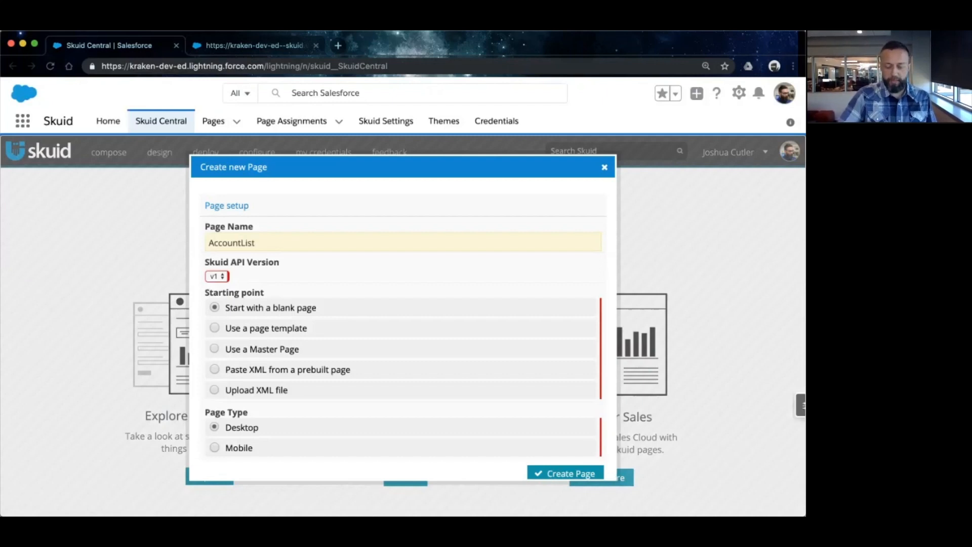
type("_")
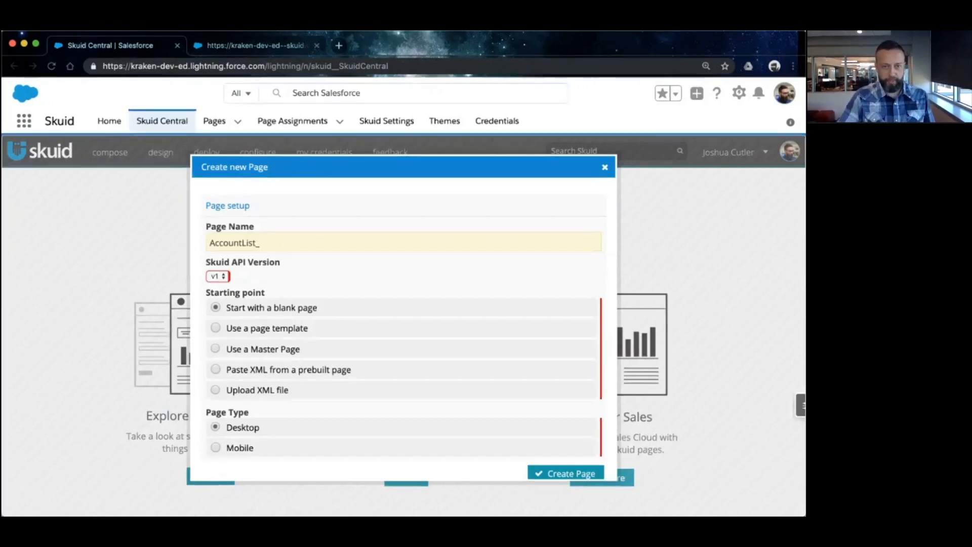
type("s")
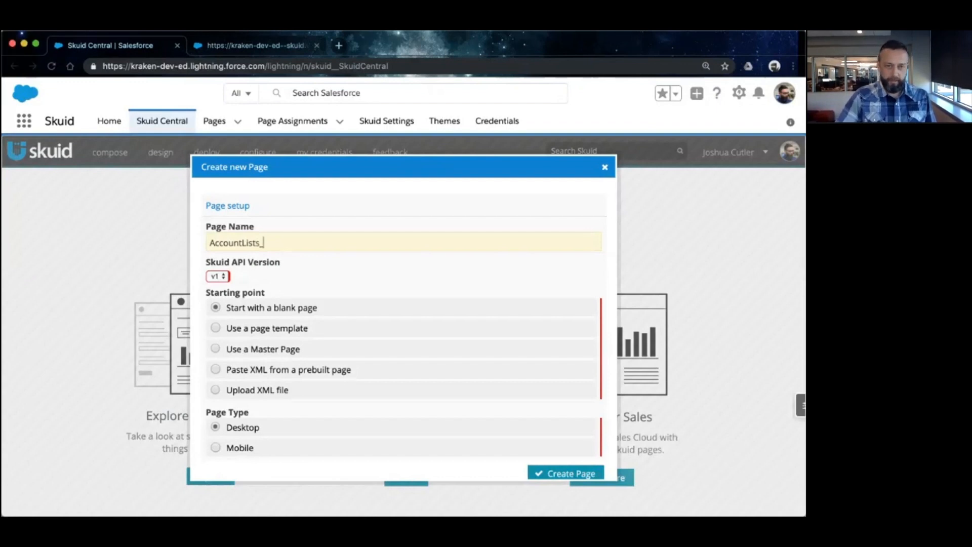
type("Dynam")
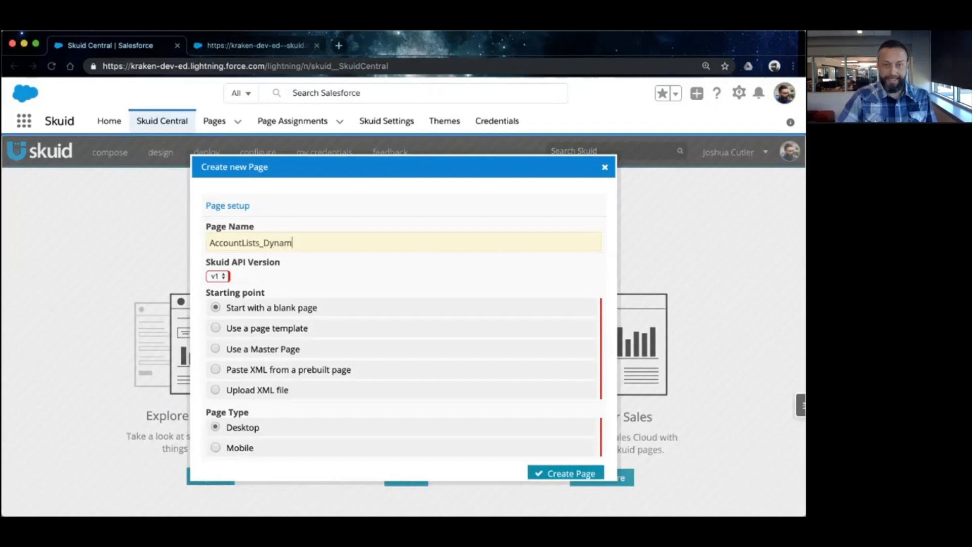
type("icCon")
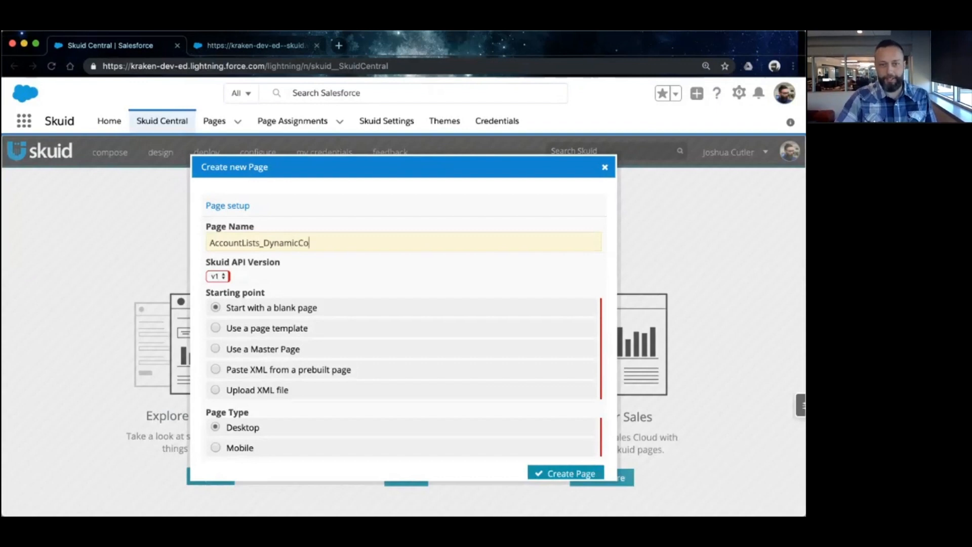
type("dition")
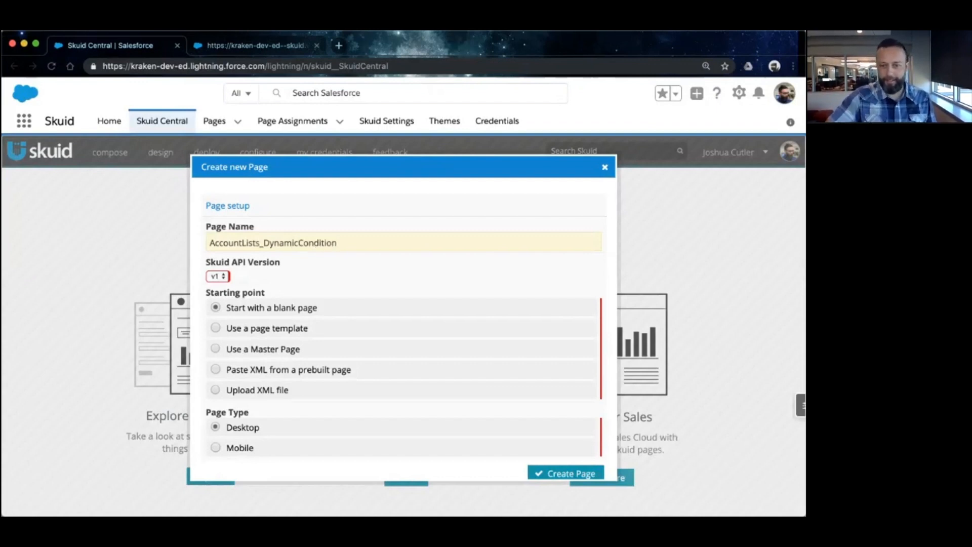
left_click(565, 473)
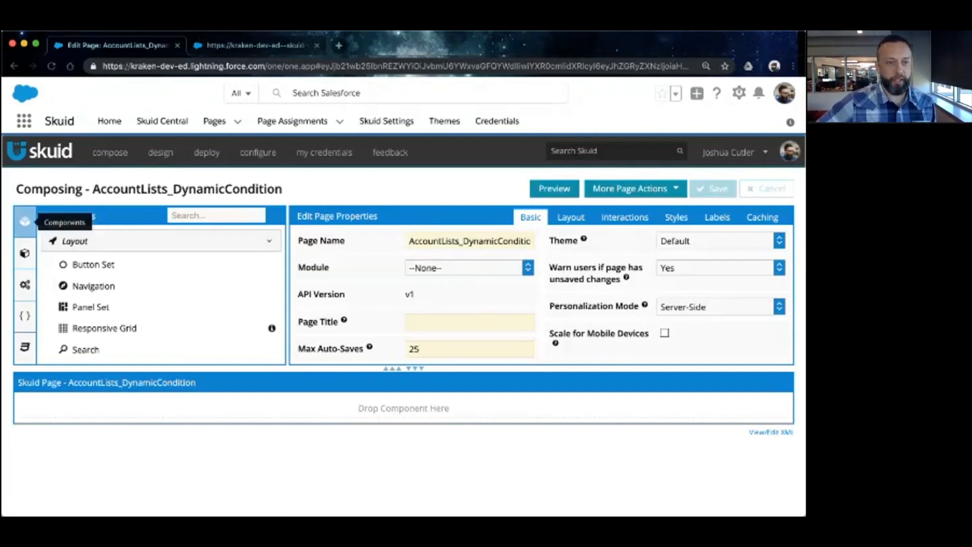
left_click(25, 253)
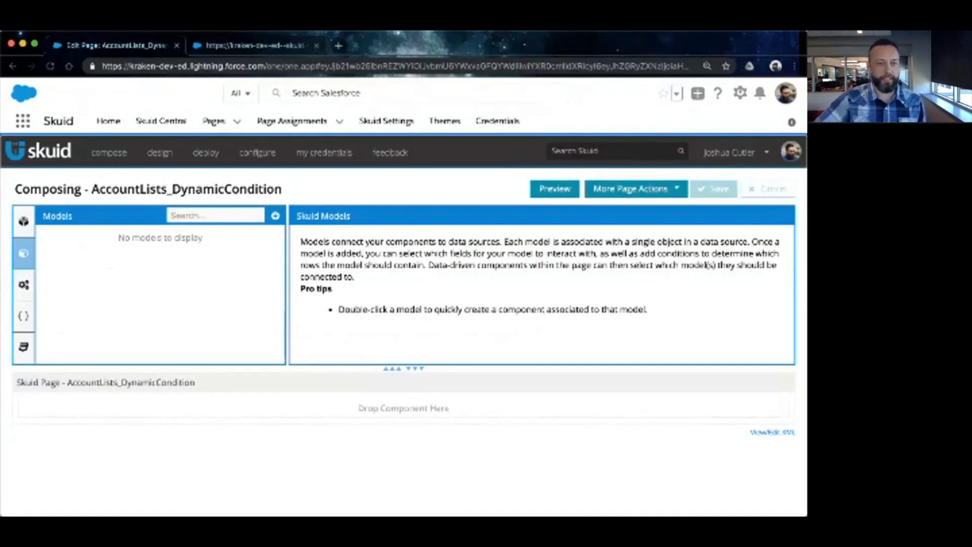
left_click(24, 222)
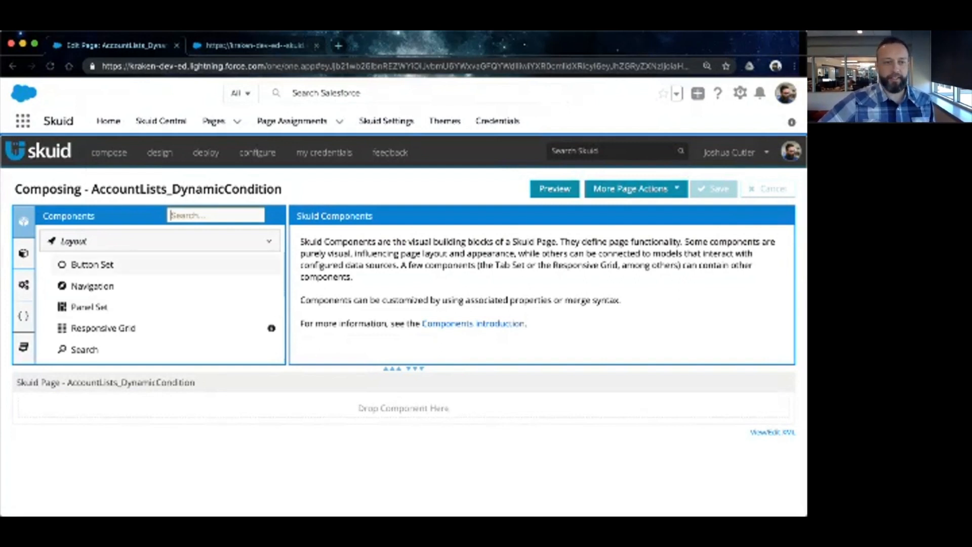
left_click(109, 265)
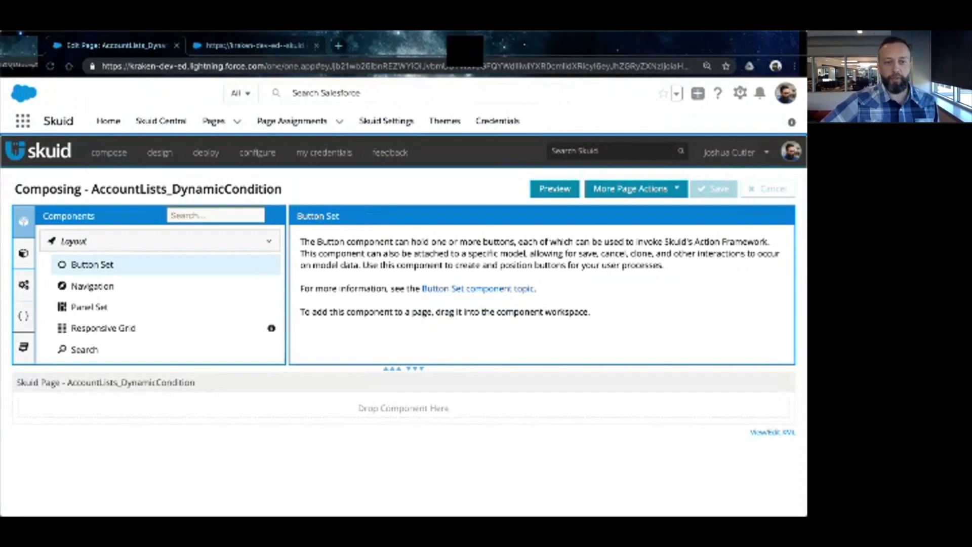
left_click(105, 383)
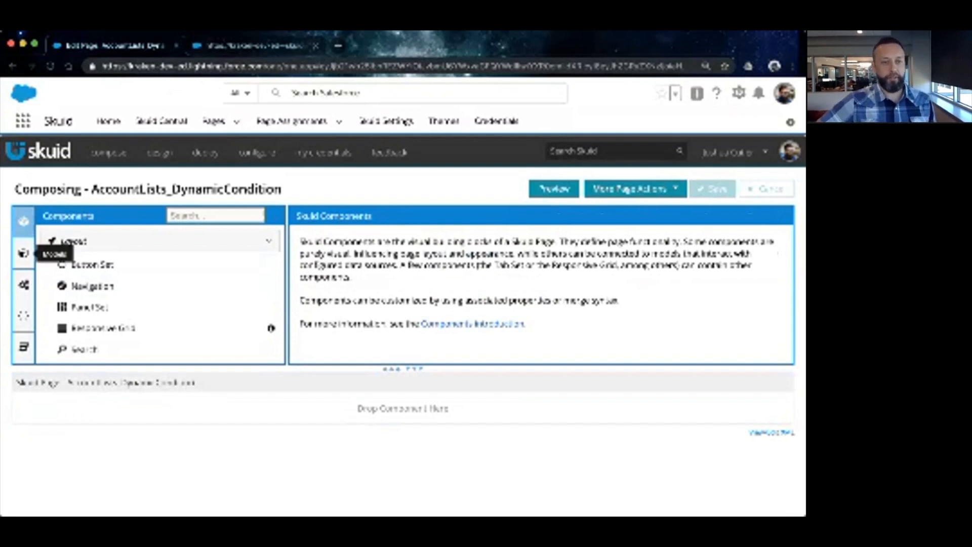
Add a model to the page and set its Model Id to Accounts_Not_Filtered
left_click(24, 253)
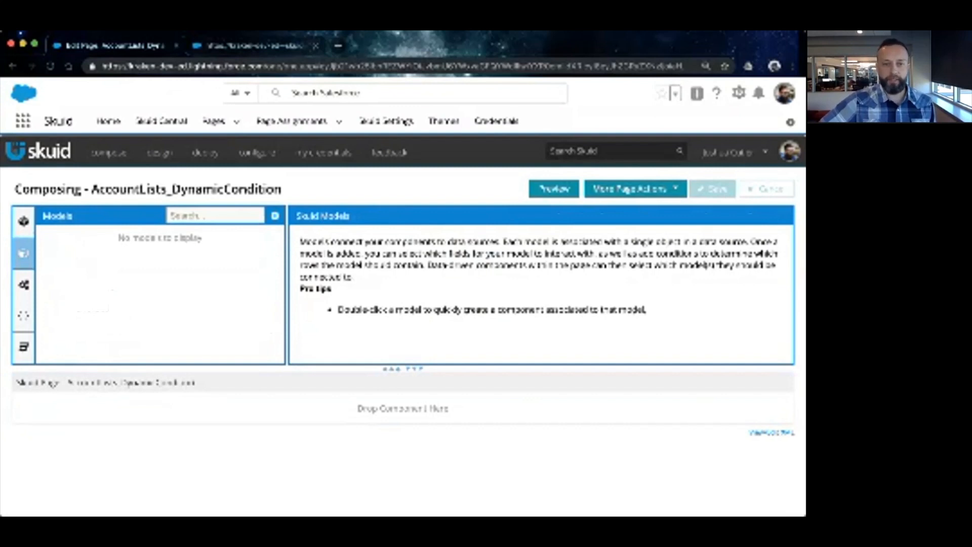
left_click(275, 216)
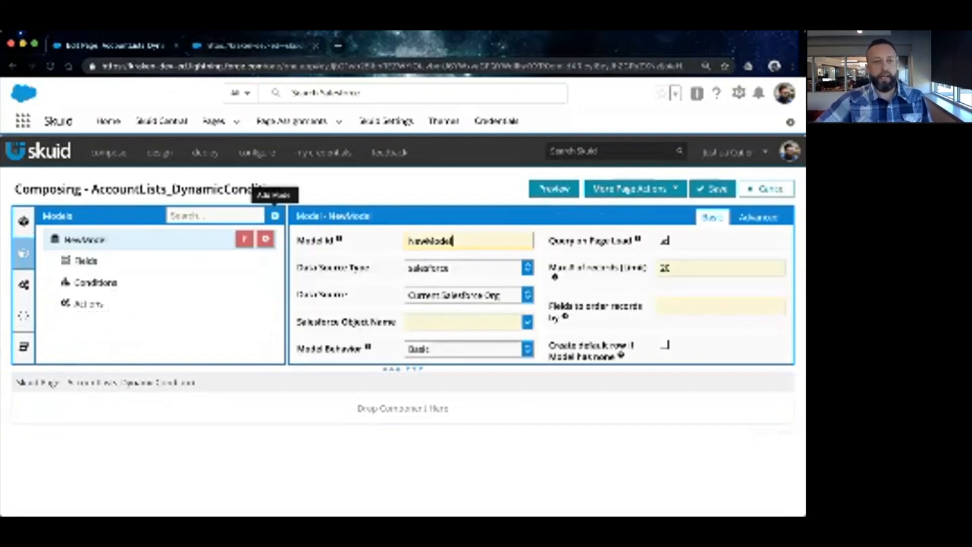
left_click(85, 240)
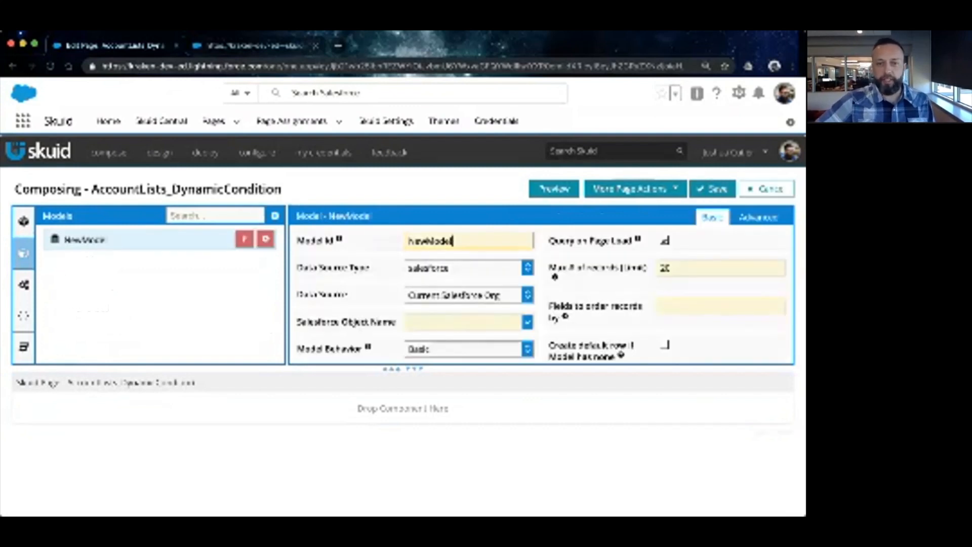
double_click(451, 241)
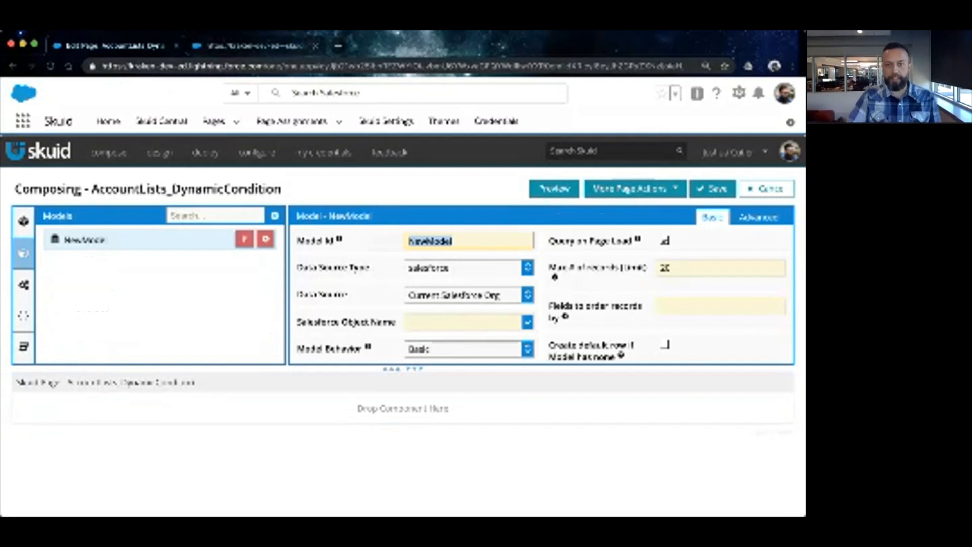
type("Account")
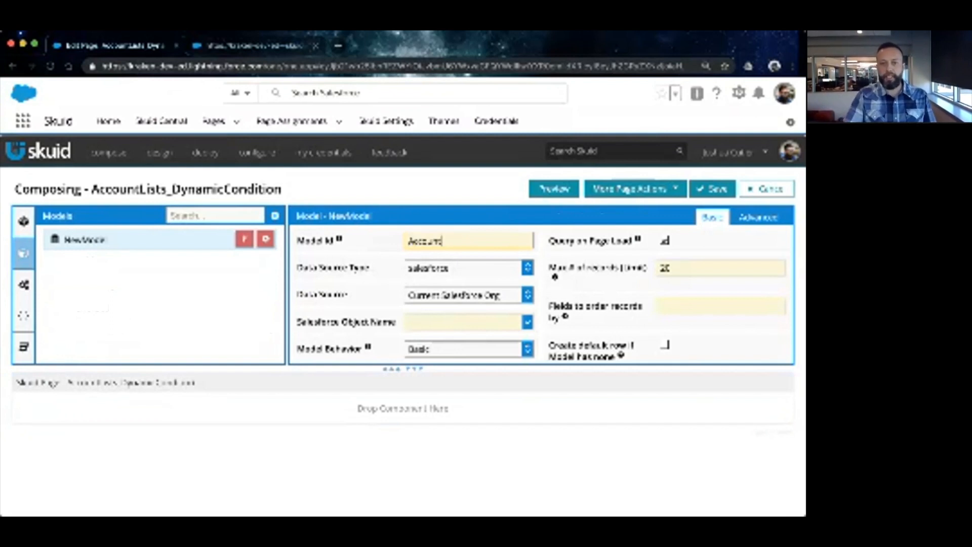
type("s_Not")
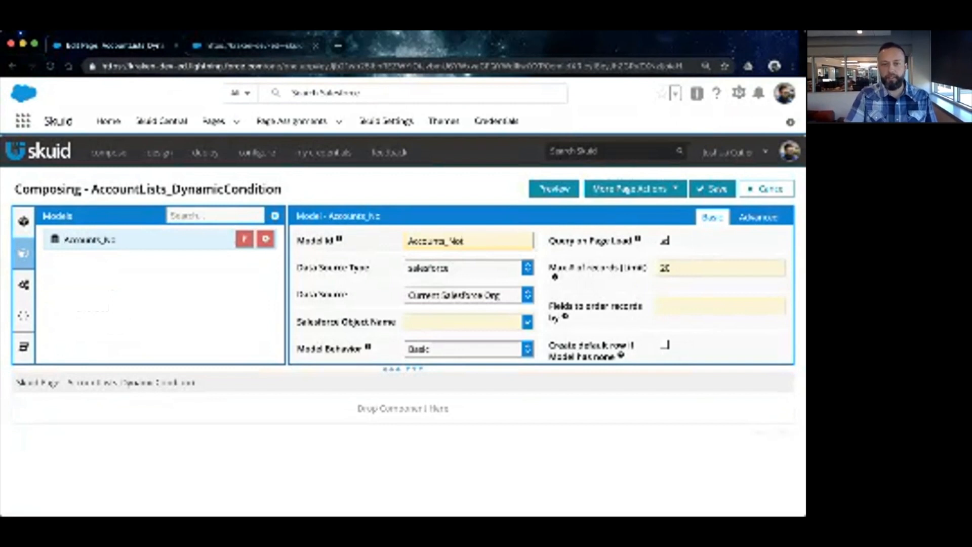
type("_Filtered")
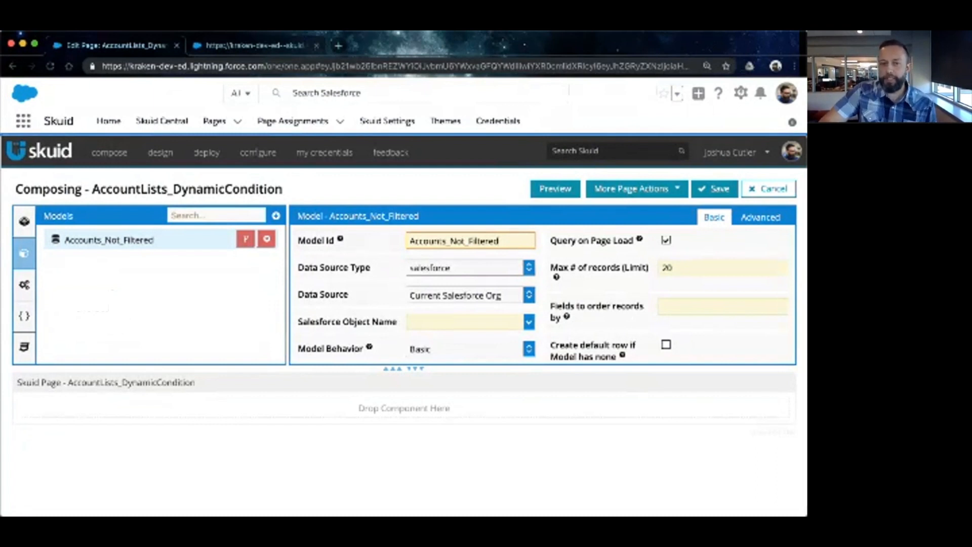
Set the Accounts_Not_Filtered model's Salesforce object to Account
left_click(463, 322)
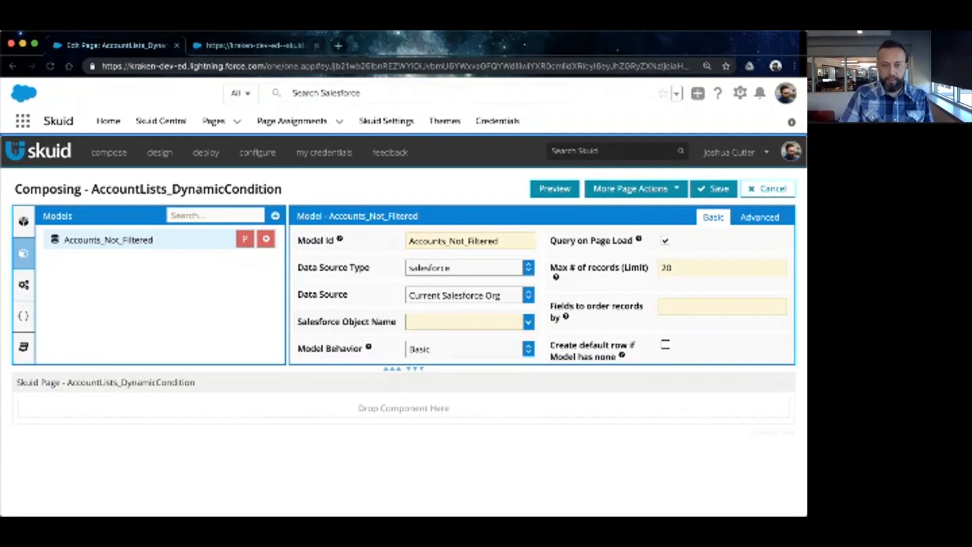
type("a")
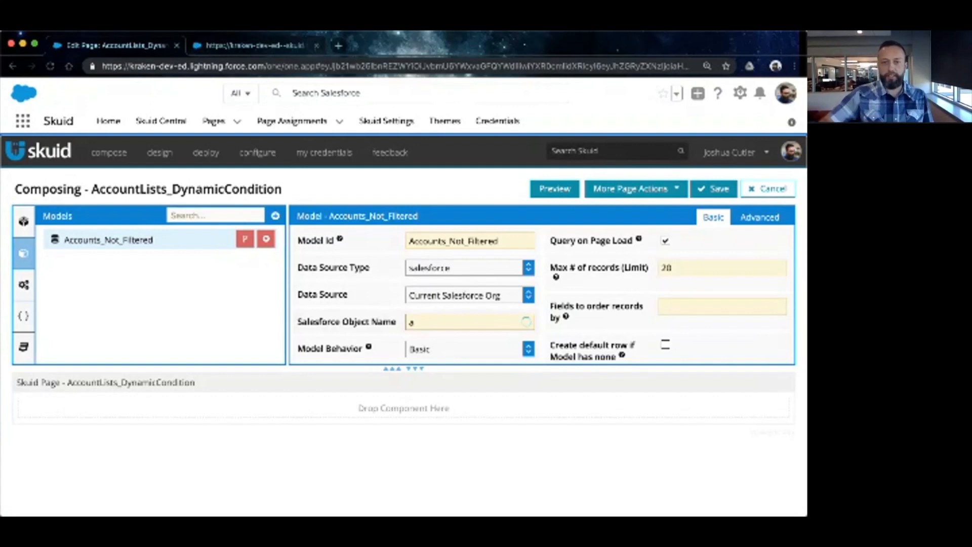
type("ccount")
key("Down")
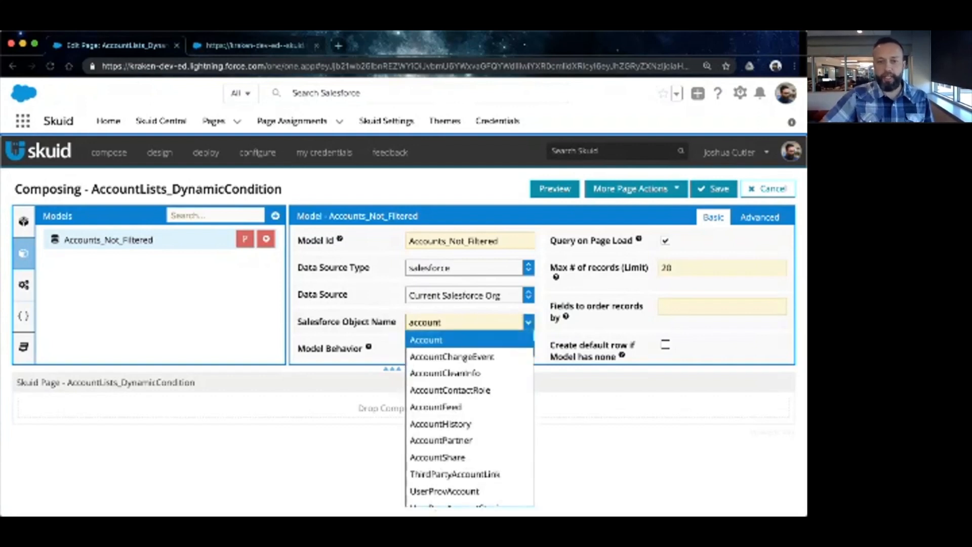
key("Return")
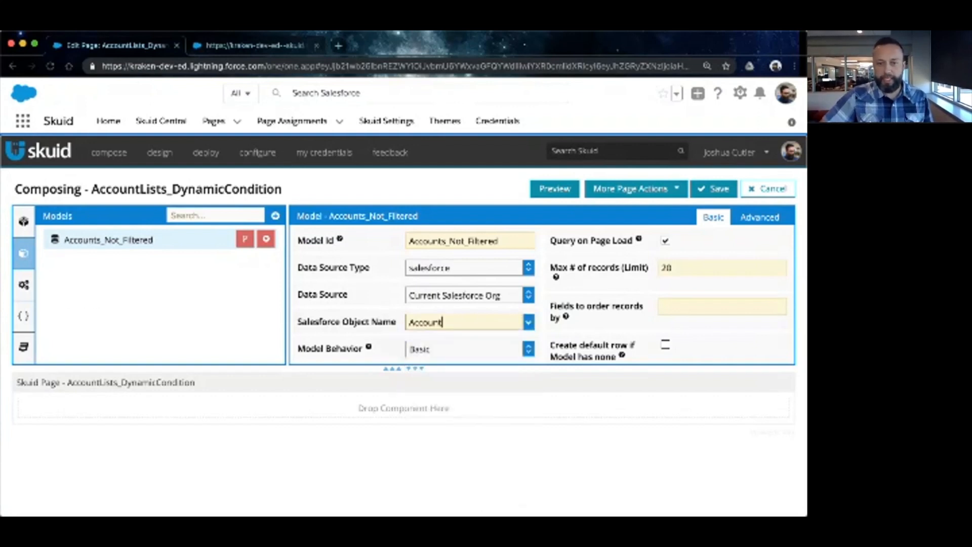
Clear the Accounts_Not_Filtered model's maximum record limit and save the page
double_click(667, 267)
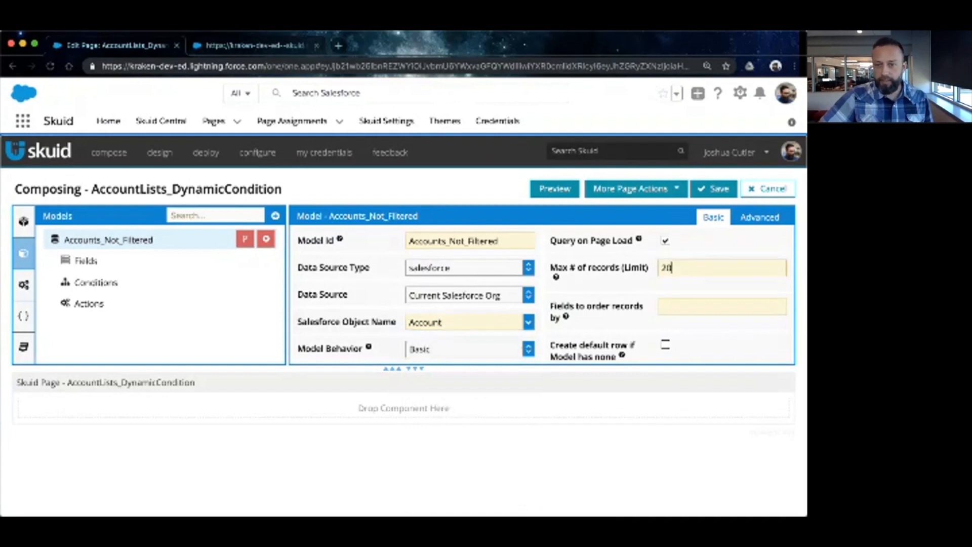
key("BackSpace")
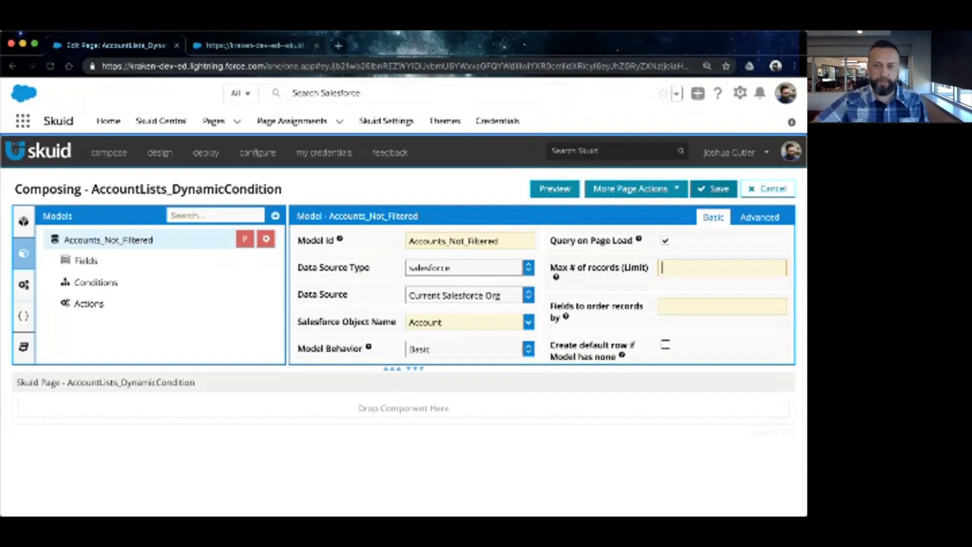
key("ctrl+s")
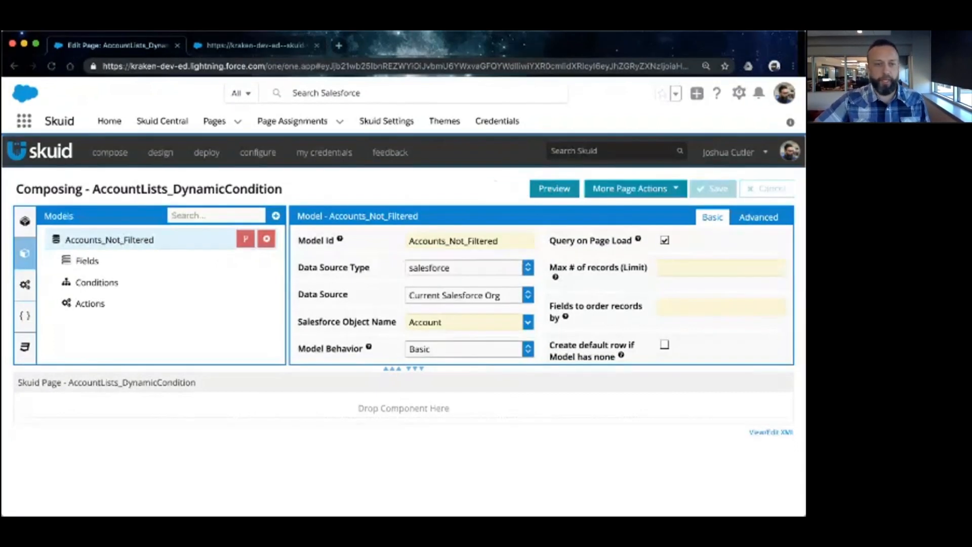
Add the Account ID, Account Name and Account Type fields to the Accounts_Not_Filtered model
left_click(87, 261)
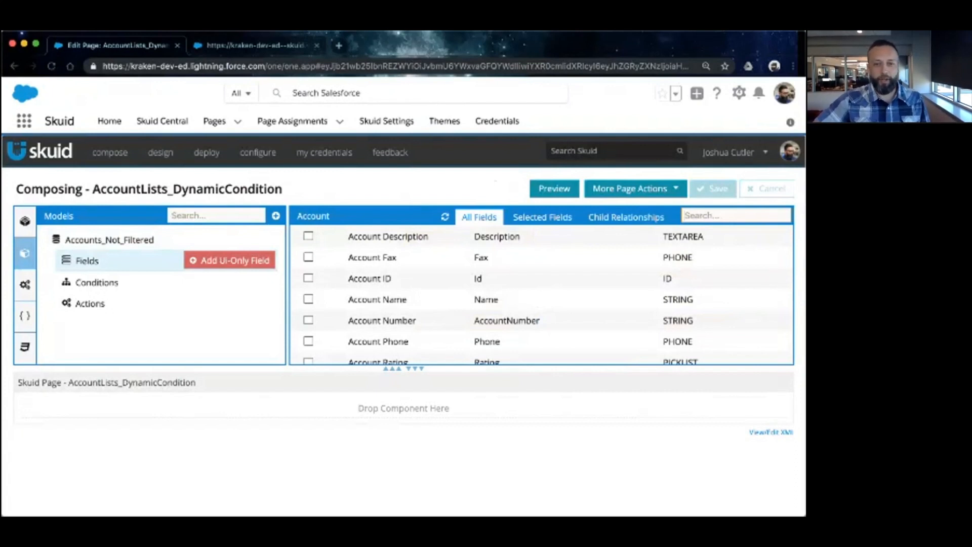
scroll(540, 294, "down", 8)
scroll(541, 294, "up", 8)
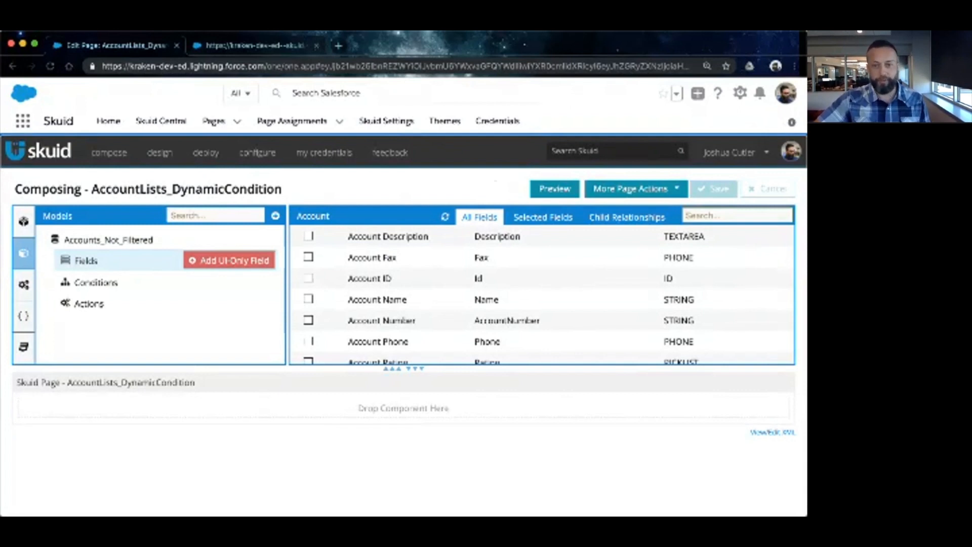
left_click(309, 279)
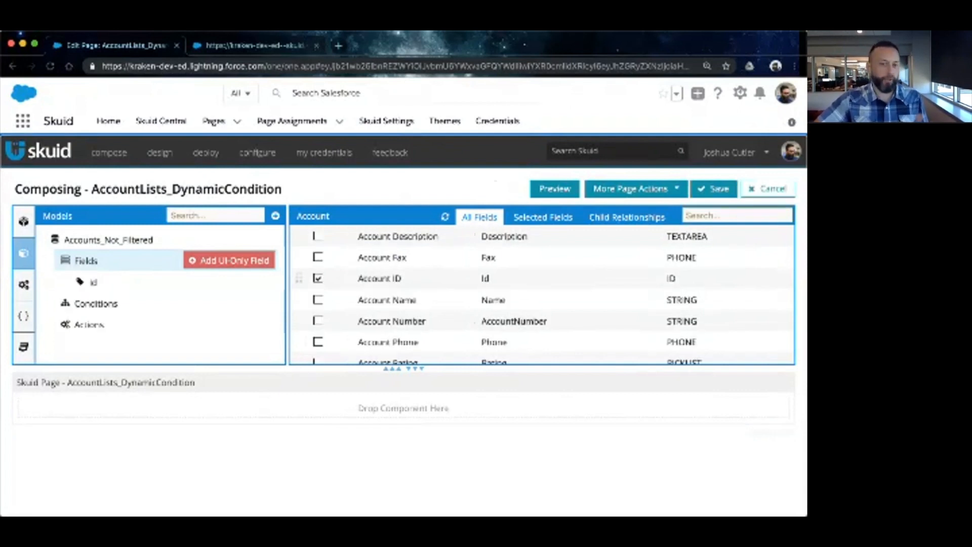
scroll(538, 295, "down", 1)
left_click(315, 275)
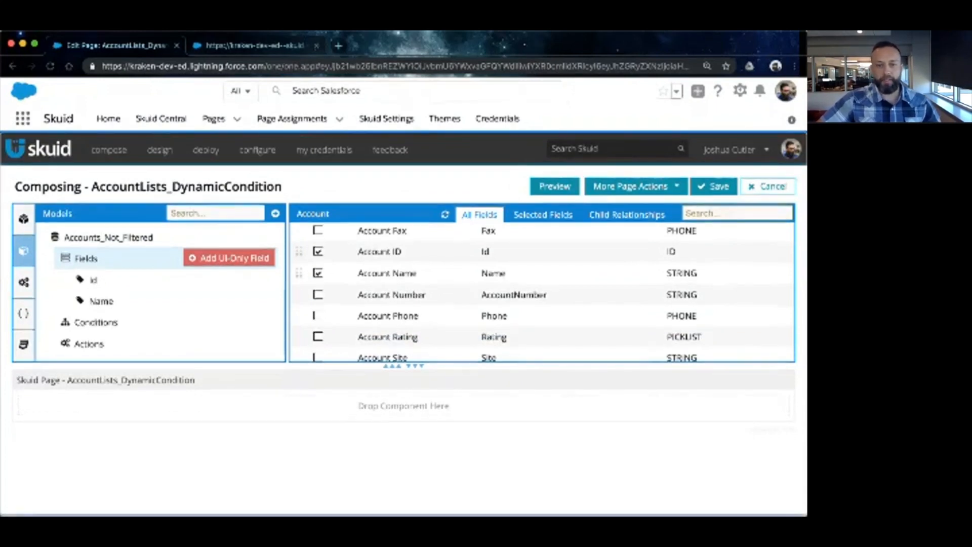
scroll(314, 298, "down", 2)
scroll(314, 302, "down", 1)
left_click(318, 284)
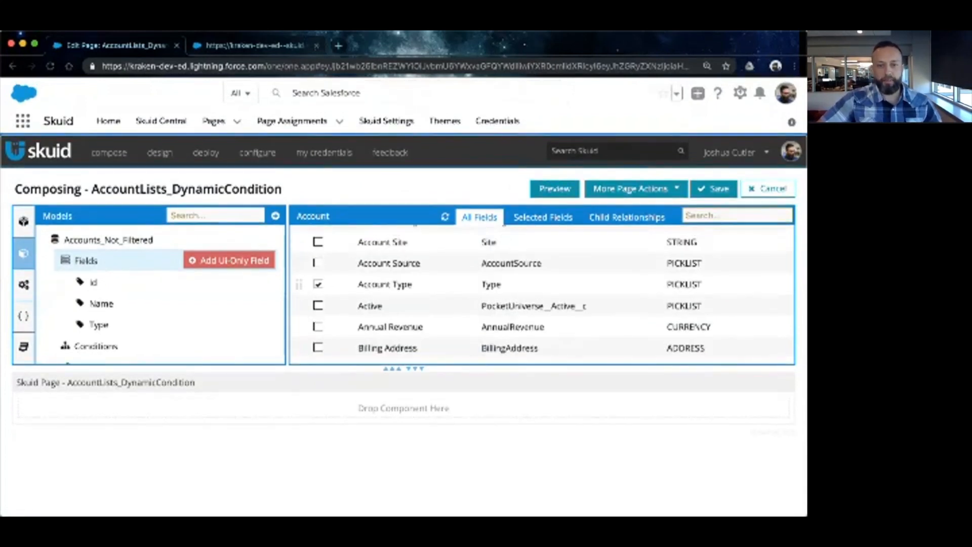
Add the Industry field to the Accounts_Not_Filtered model and save the page
scroll(314, 245, "down", 3)
scroll(314, 246, "down", 5)
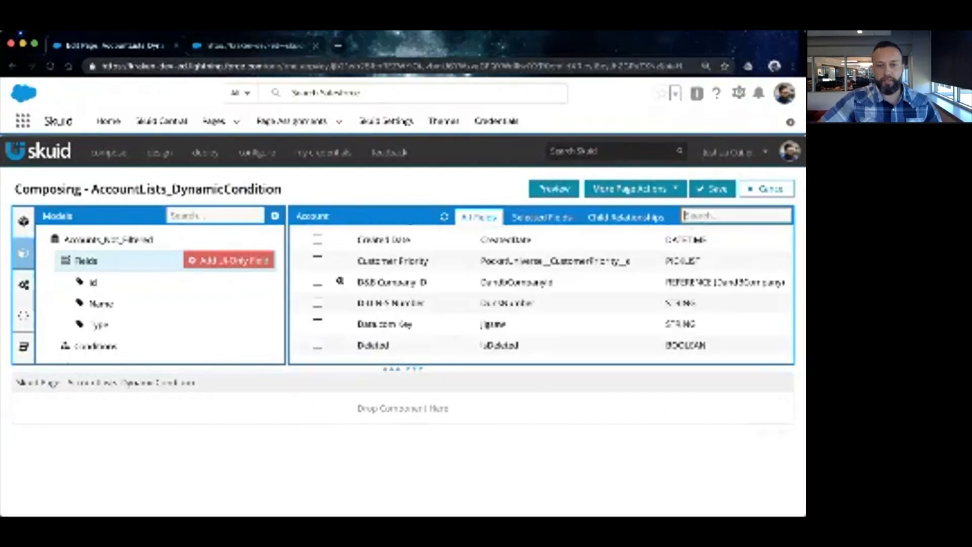
scroll(546, 295, "down", 2)
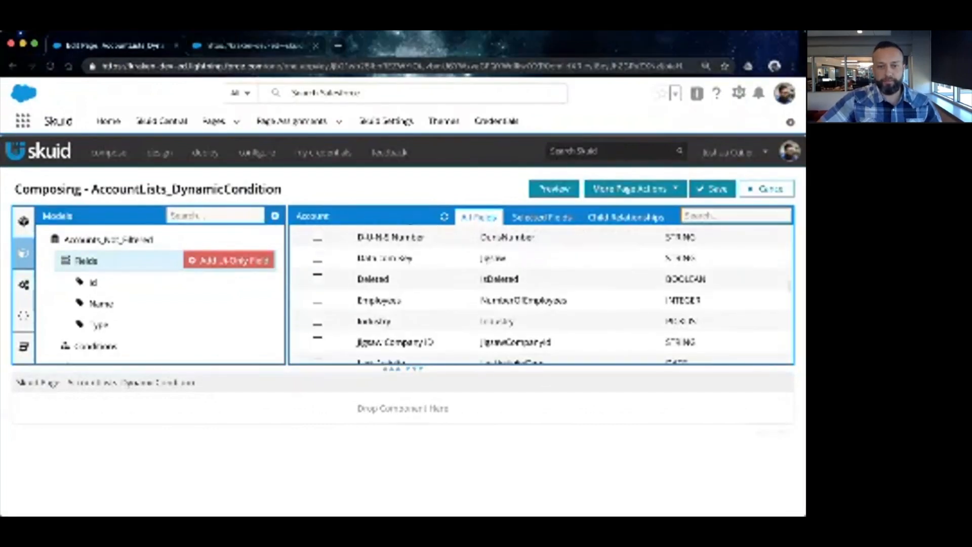
left_click(317, 321)
left_click(712, 189)
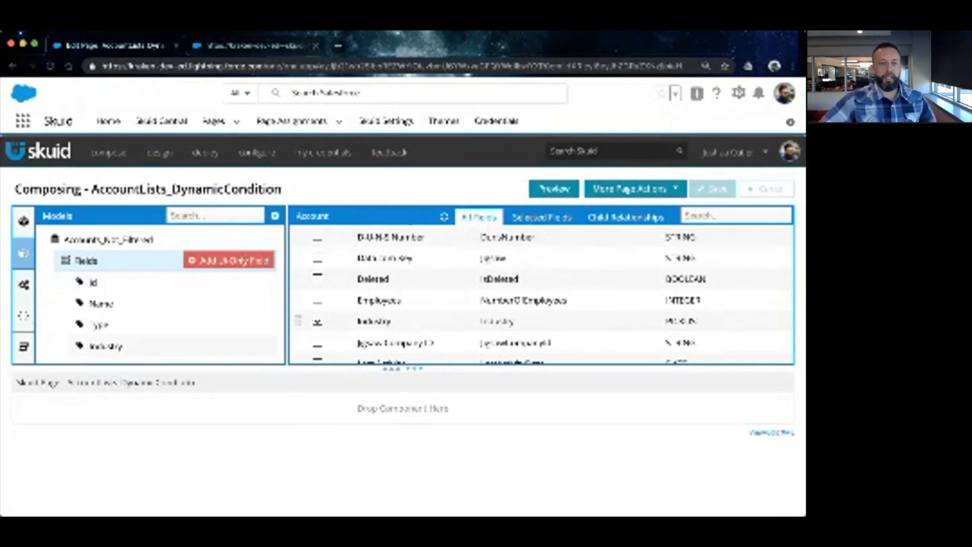
scroll(168, 294, "down", 1)
scroll(167, 293, "up", 1)
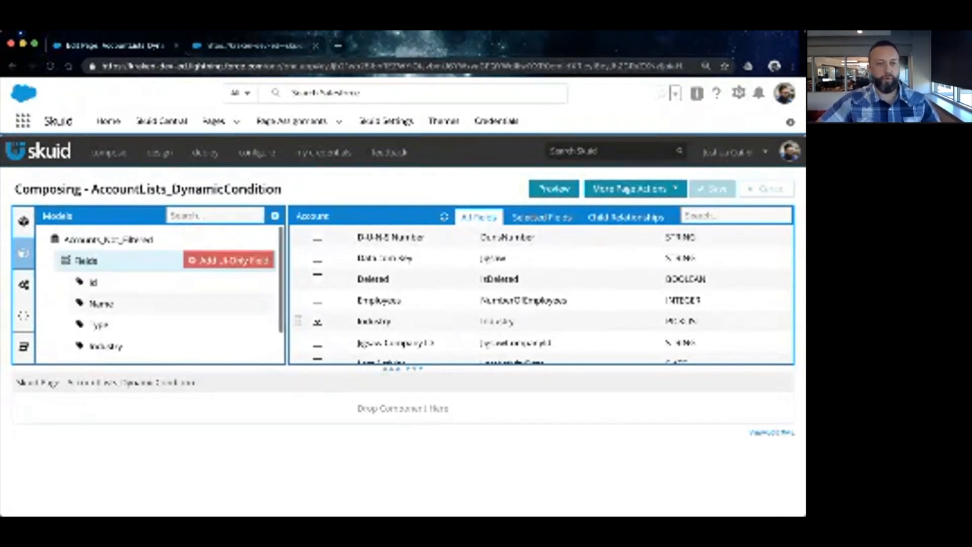
left_click(66, 260)
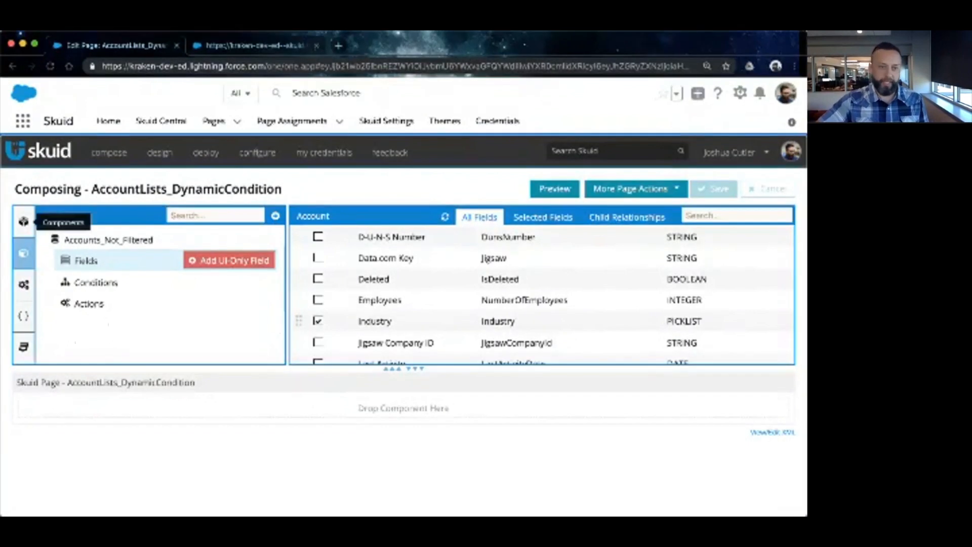
Add a Table component to the empty page canvas
left_click(24, 221)
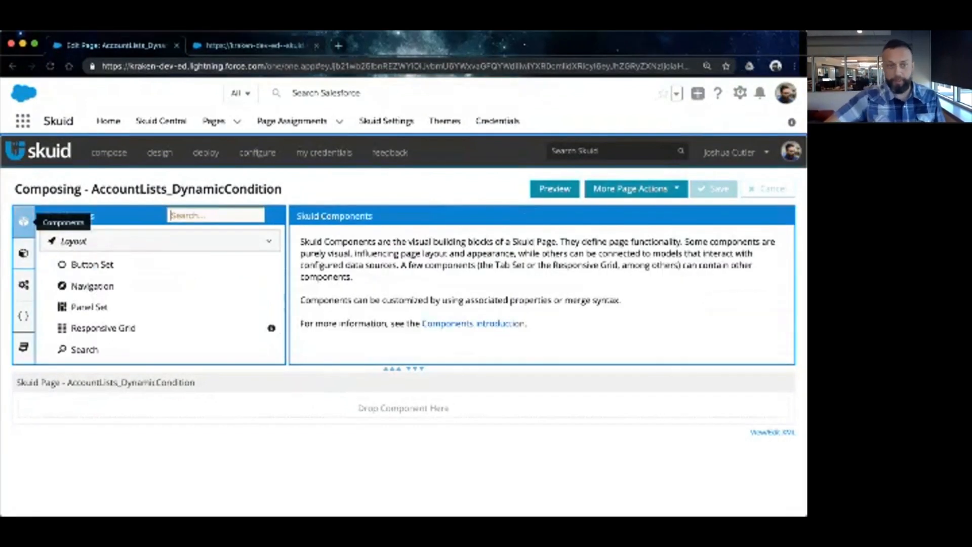
scroll(152, 282, "down", 5)
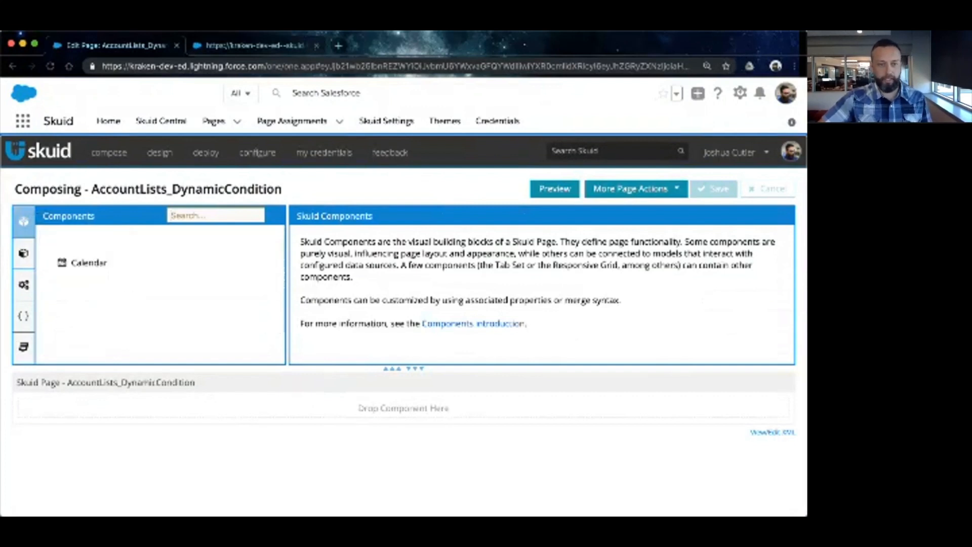
scroll(152, 282, "down", 4)
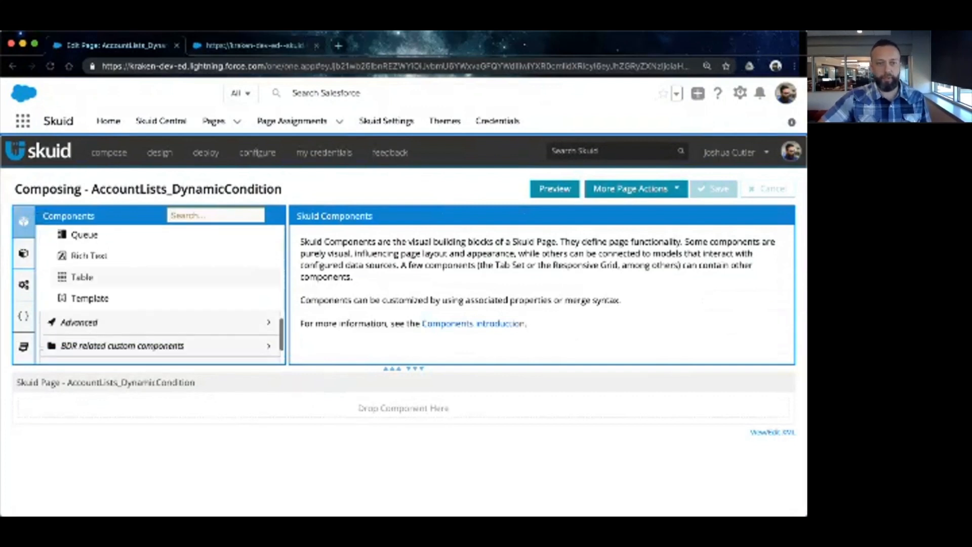
scroll(152, 278, "up", 1)
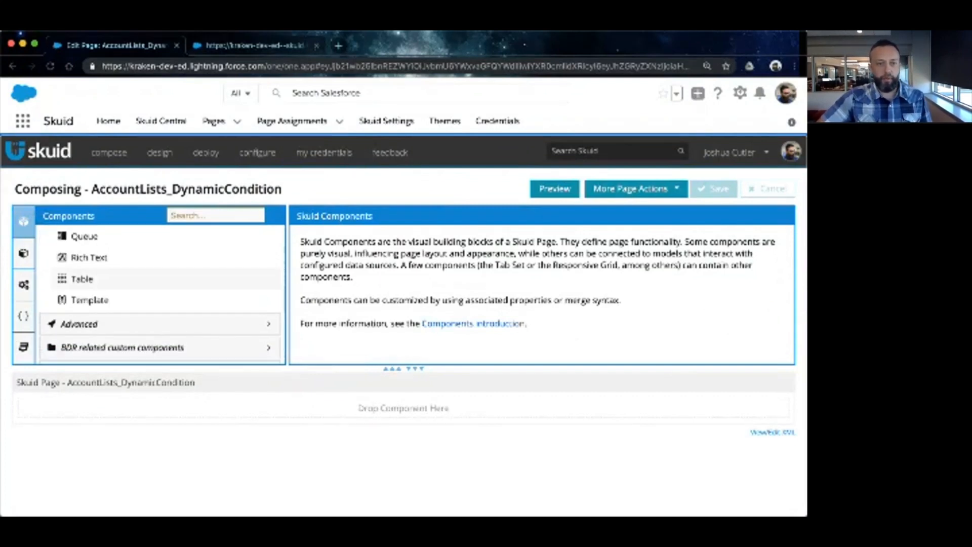
left_click_drag(151, 279, 220, 408)
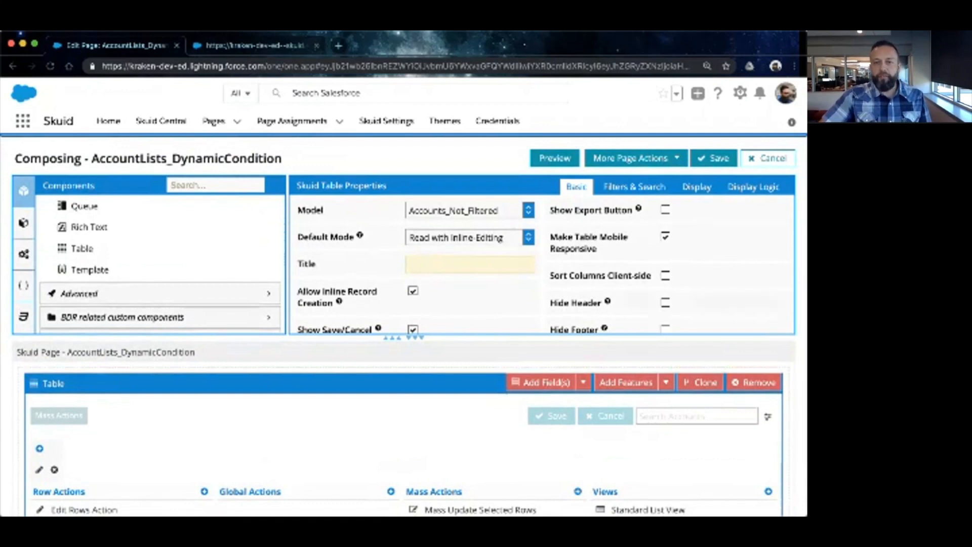
Set the new table's title to Accounts Not Filtered
left_click(470, 265)
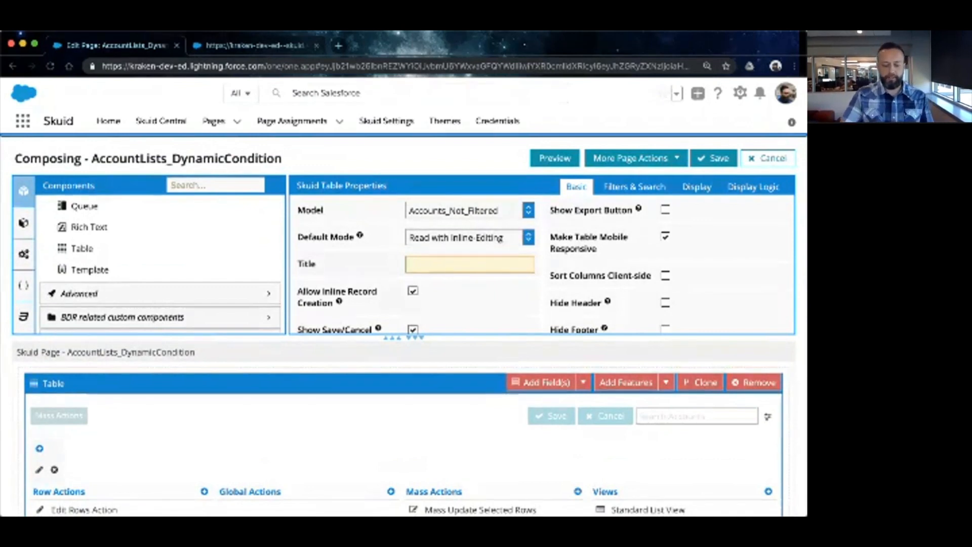
type("Accounts ")
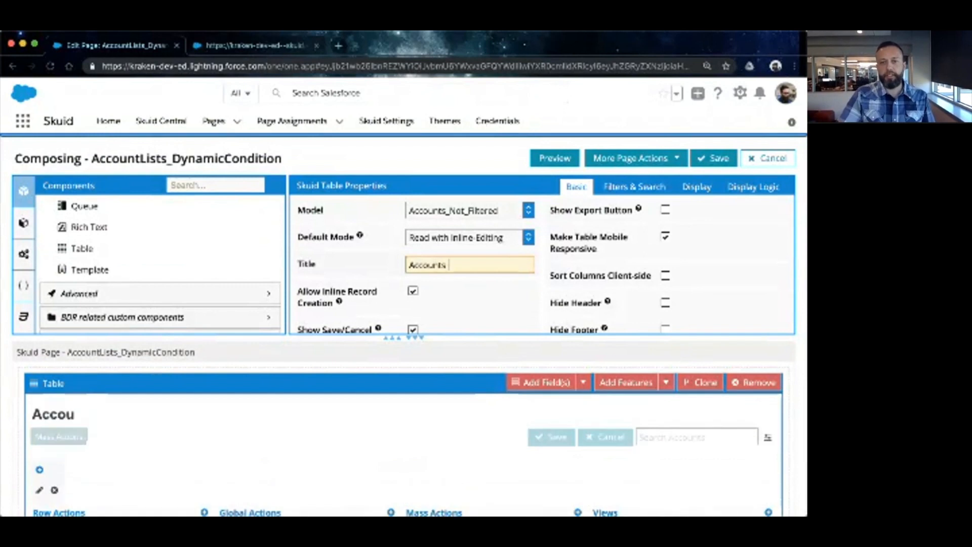
type("Not F")
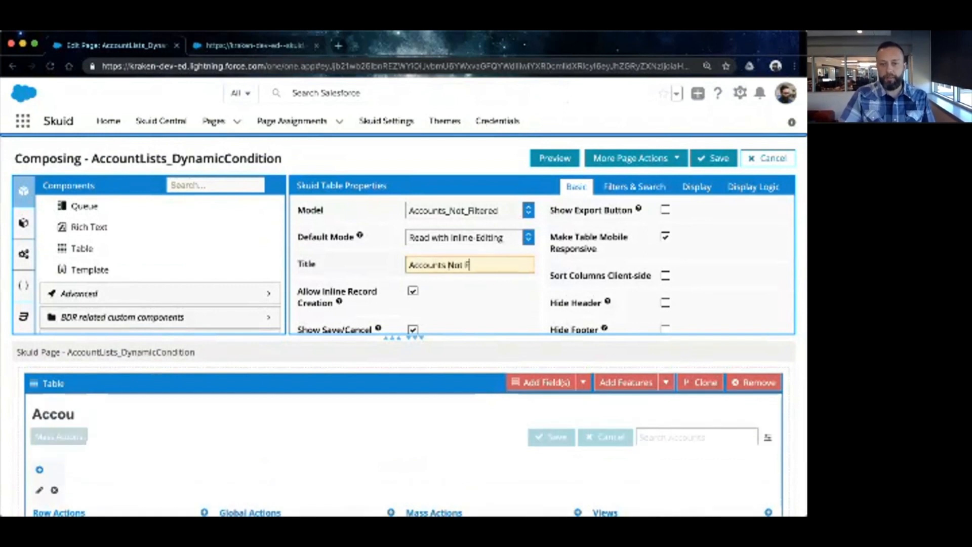
type("iltered")
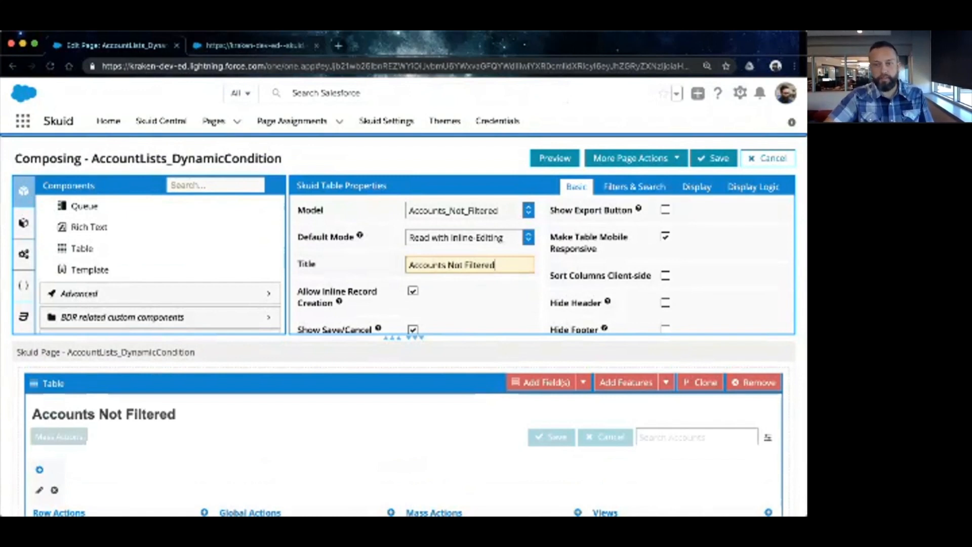
Set the table's visible rows to Show All and save the page
left_click(697, 187)
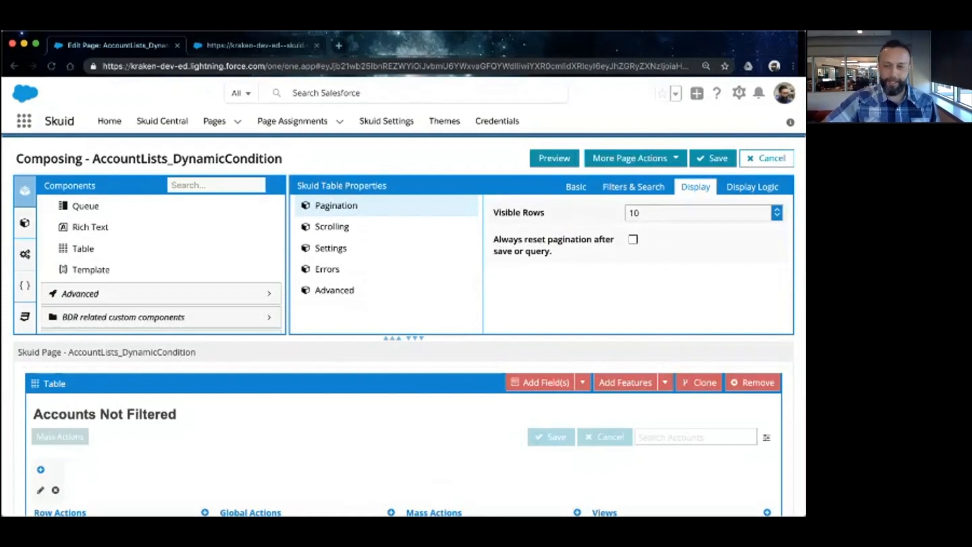
left_click(701, 212)
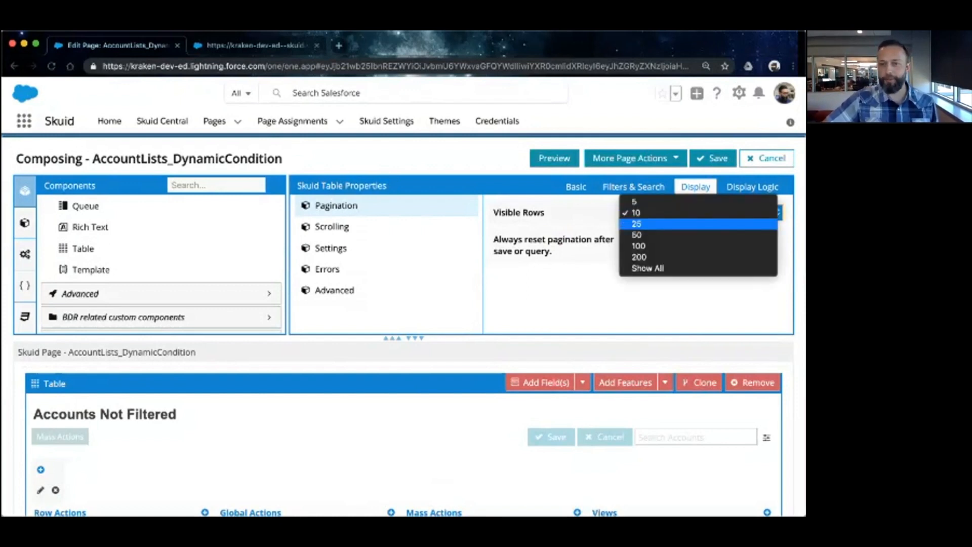
key("Return")
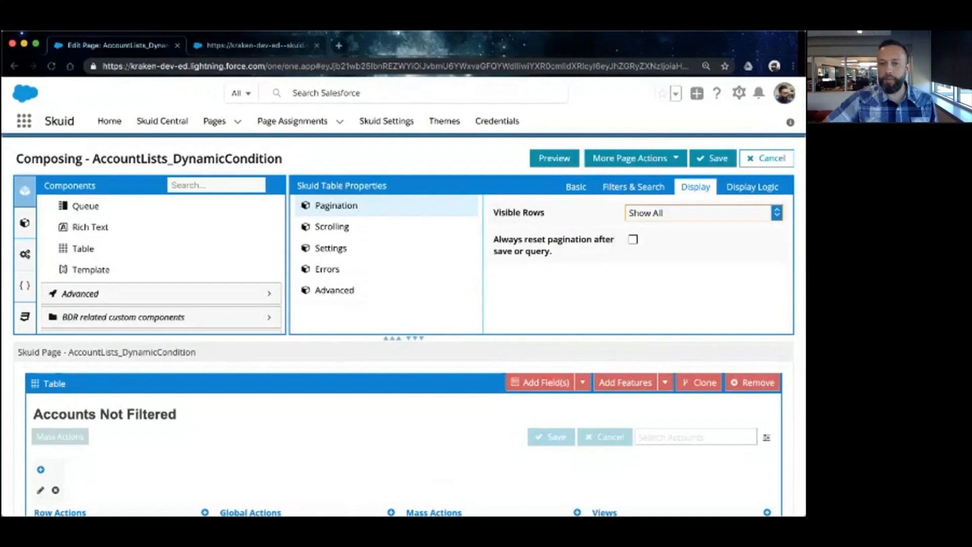
left_click(713, 158)
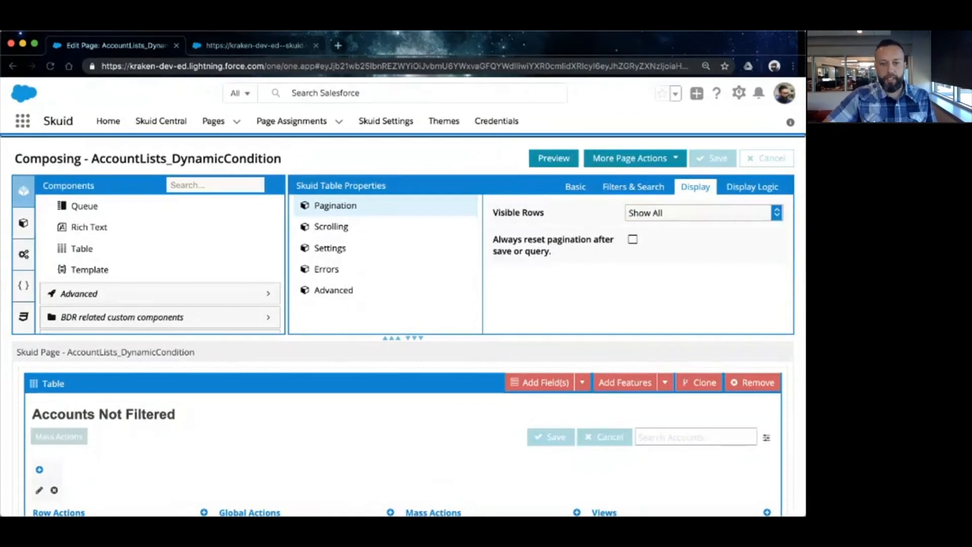
Add the model's Account ID, Account Name, Account Type and Industry fields as table columns and save the page
scroll(403, 324, "down", 3)
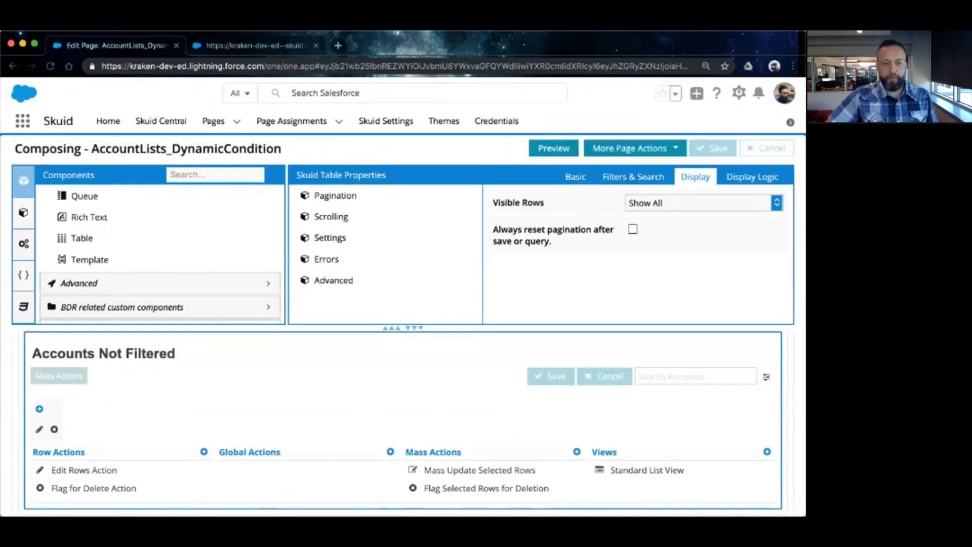
scroll(402, 423, "up", 1)
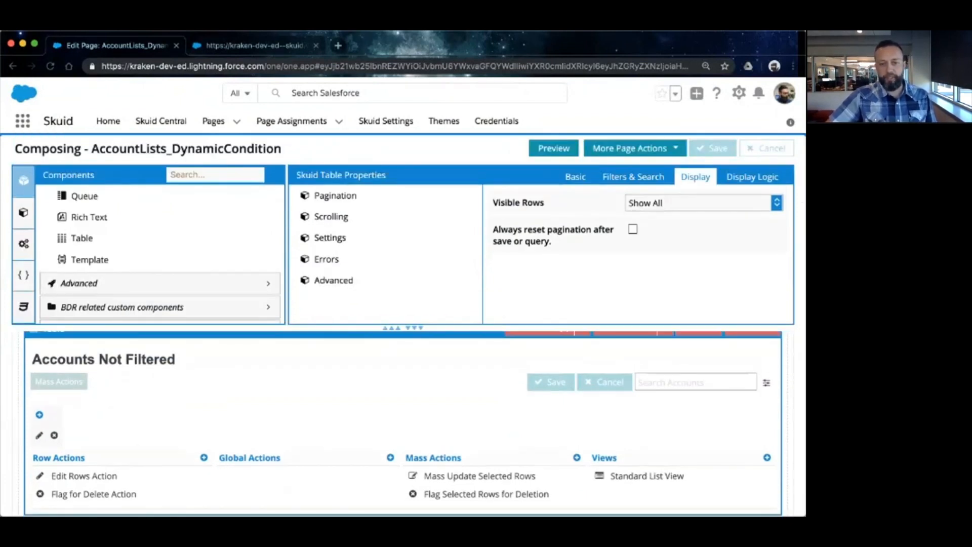
scroll(402, 423, "up", 1)
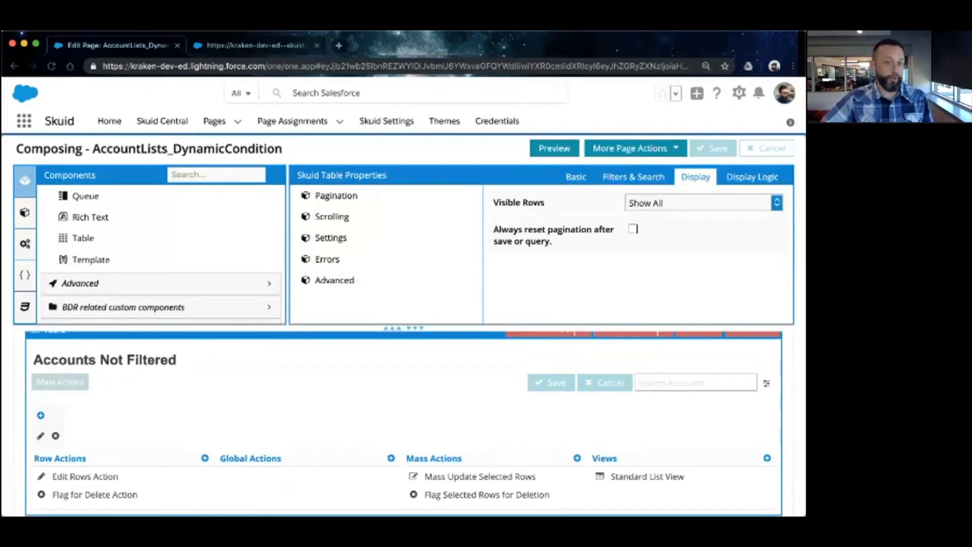
scroll(402, 422, "up", 3)
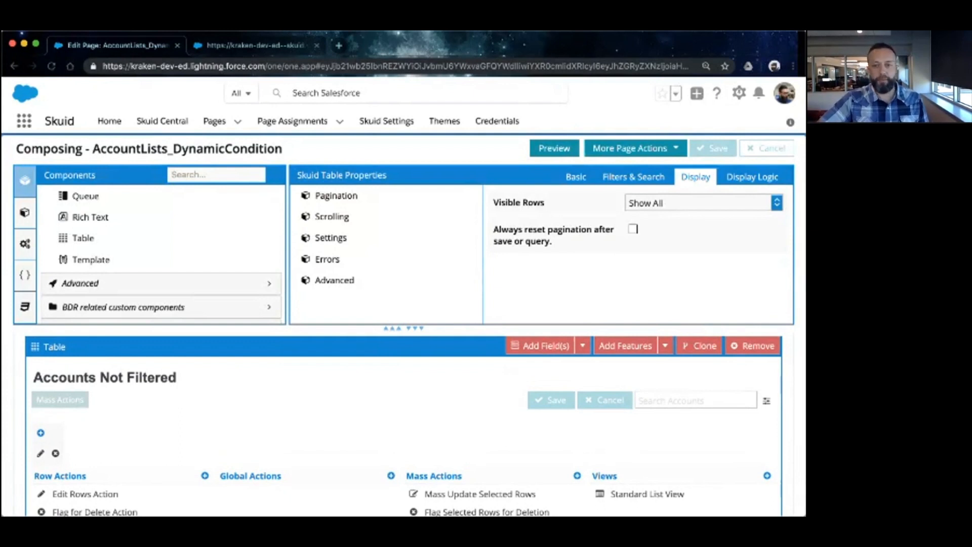
left_click(541, 345)
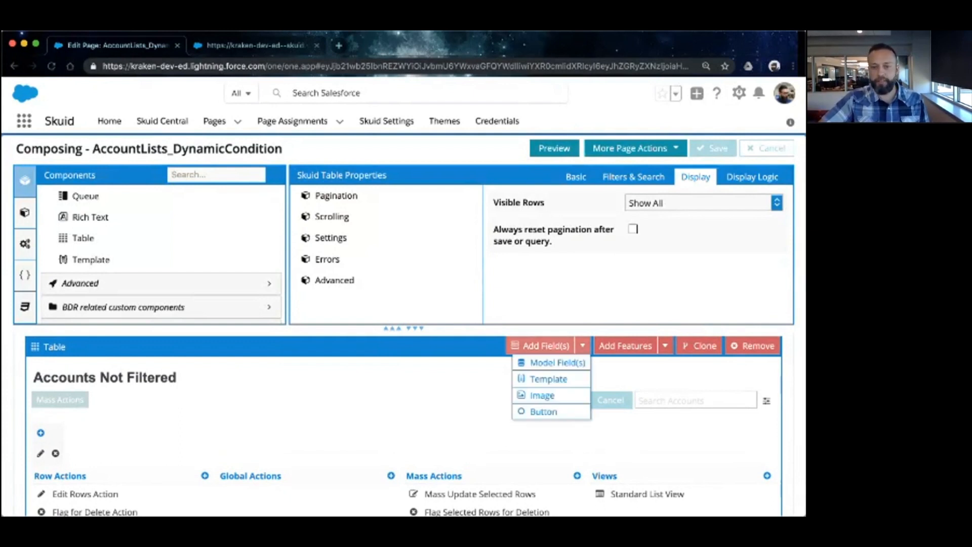
left_click(557, 363)
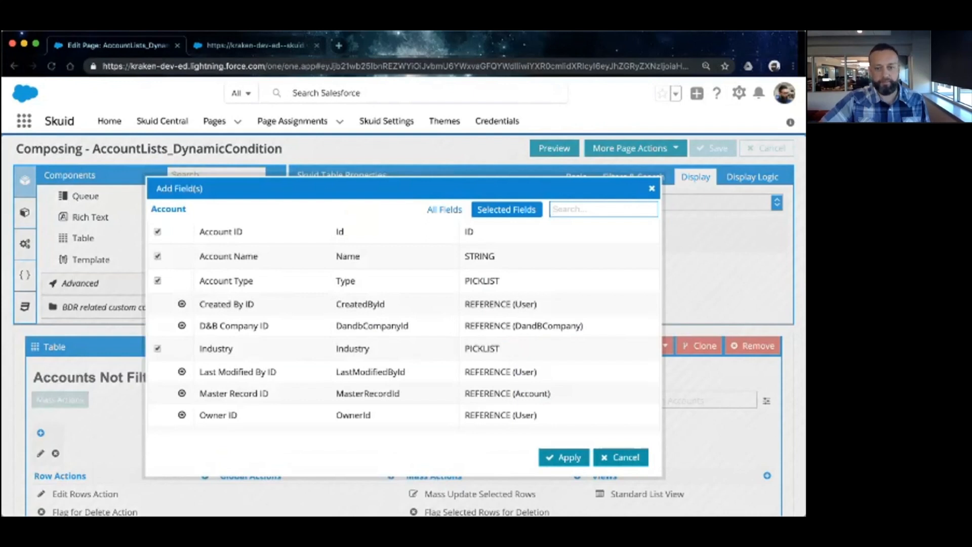
left_click(563, 457)
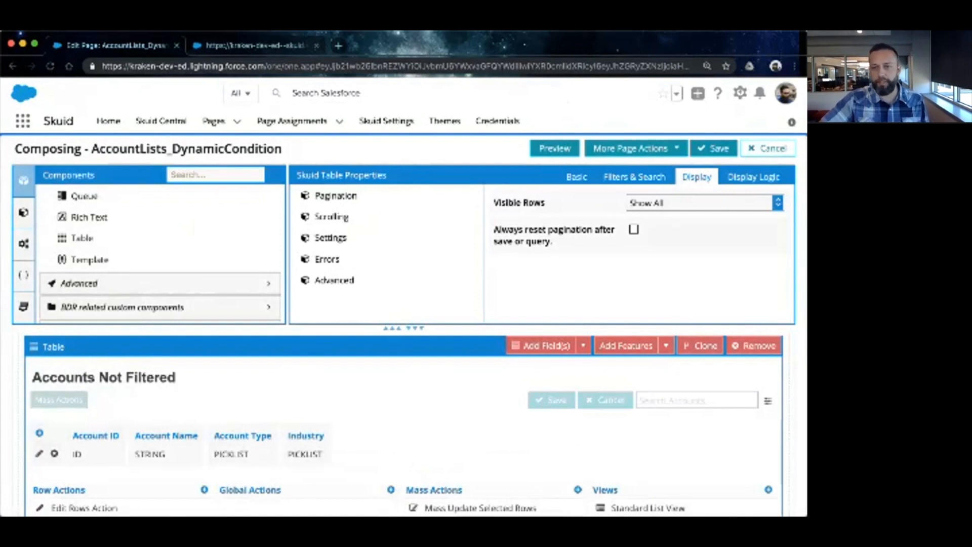
left_click(713, 148)
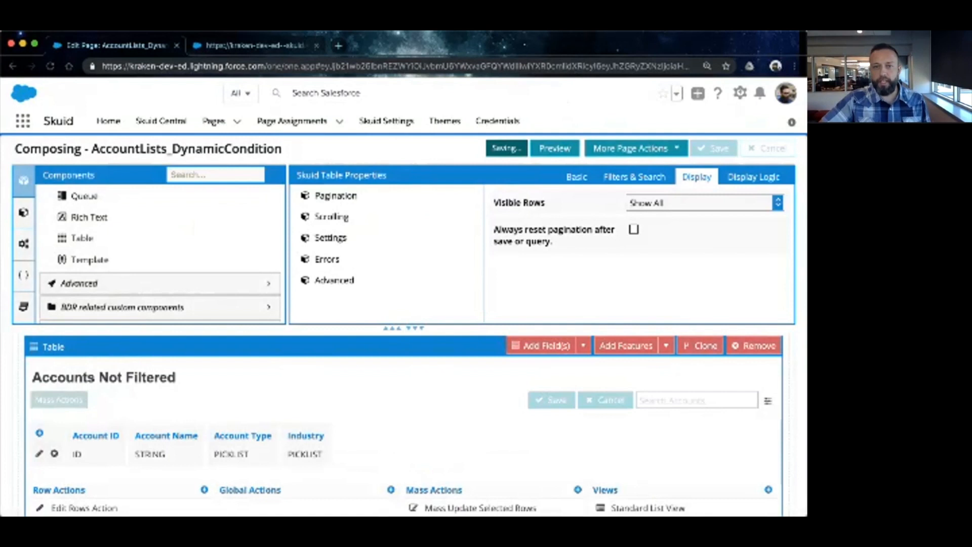
Preview the page to check the unfiltered accounts table, and return to the page composer
left_click(555, 148)
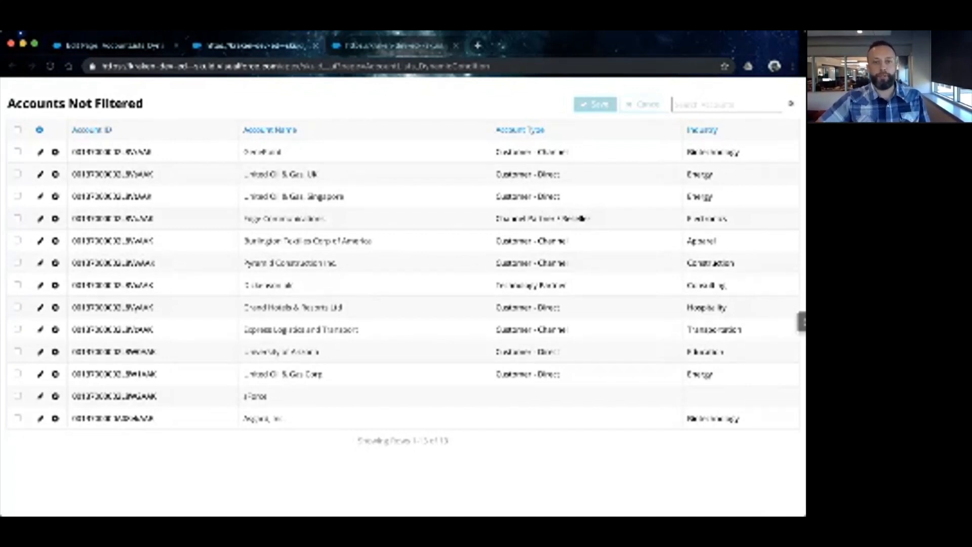
left_click(115, 45)
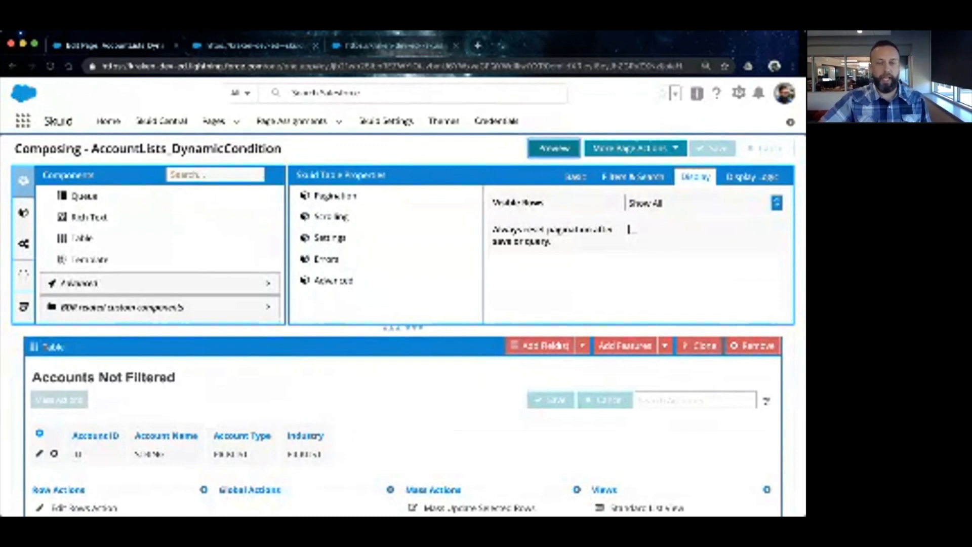
Order the Accounts_Not_Filtered model's records by Industry ASC and save the page
scroll(152, 243, "up", 3)
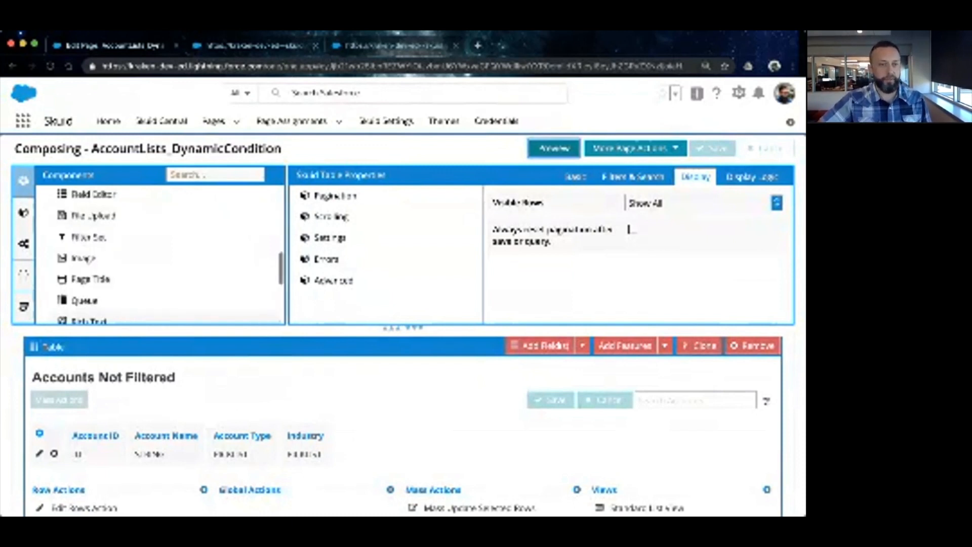
scroll(152, 243, "down", 5)
left_click(24, 213)
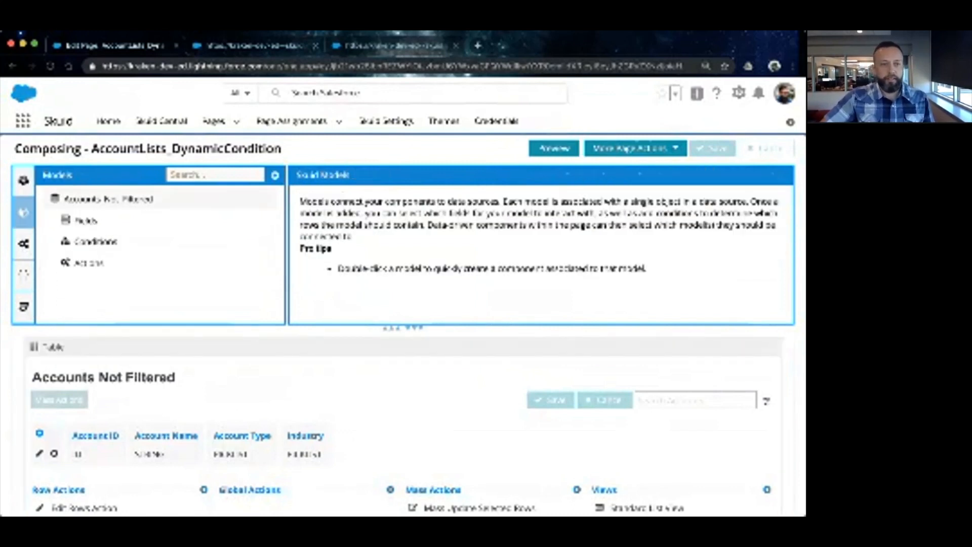
left_click(107, 199)
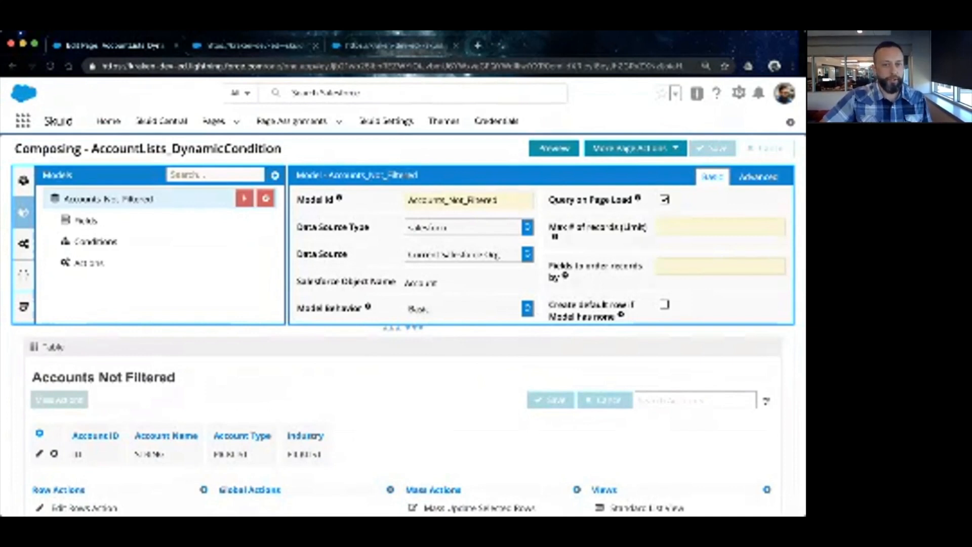
left_click(721, 266)
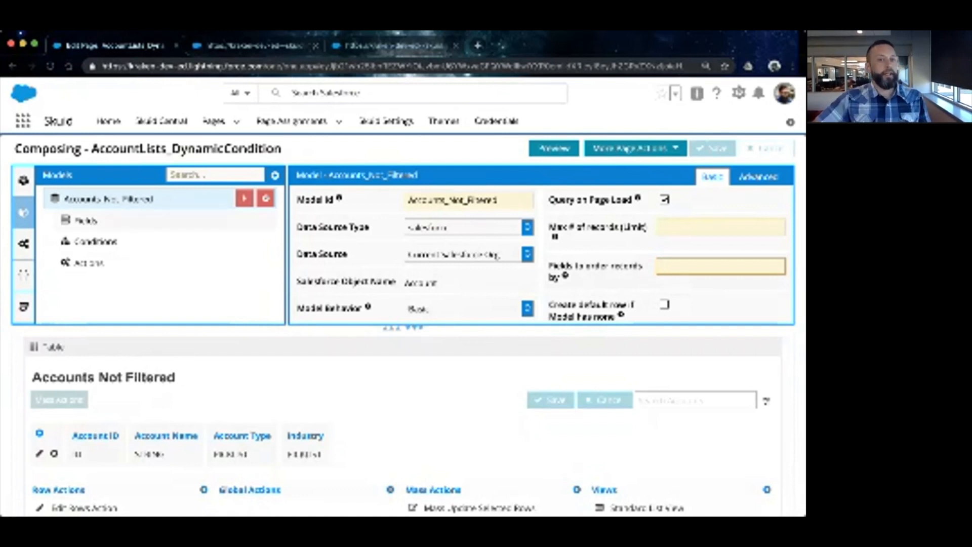
left_click(109, 199)
left_click(109, 199)
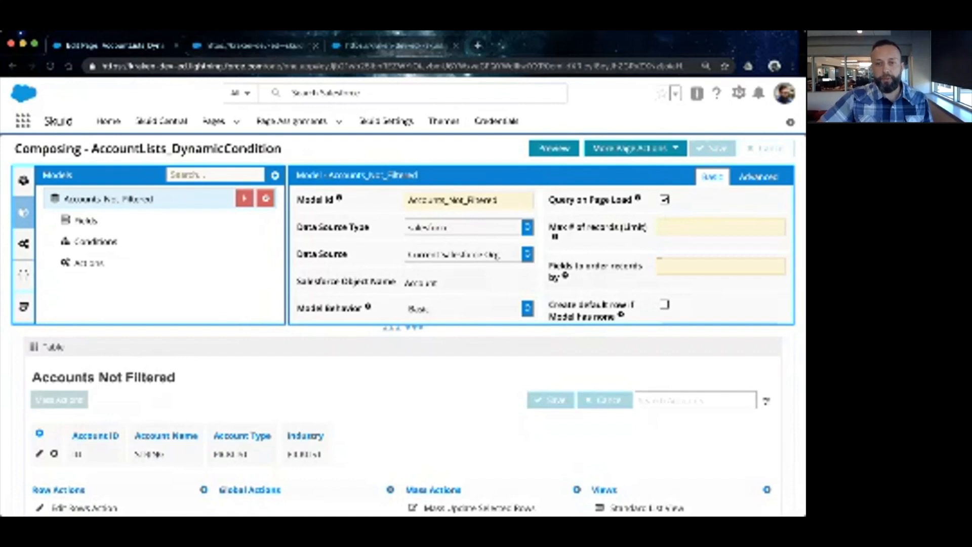
left_click(720, 266)
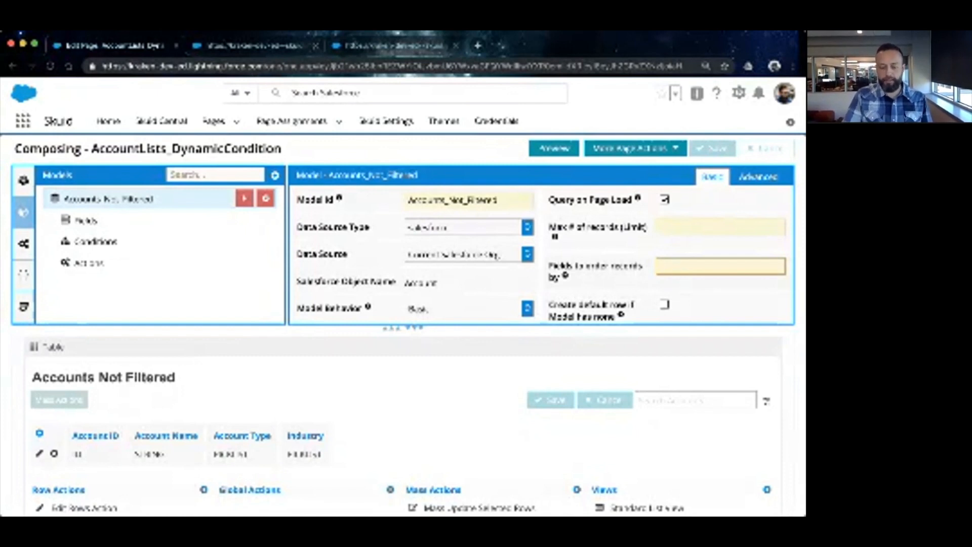
type("Industry")
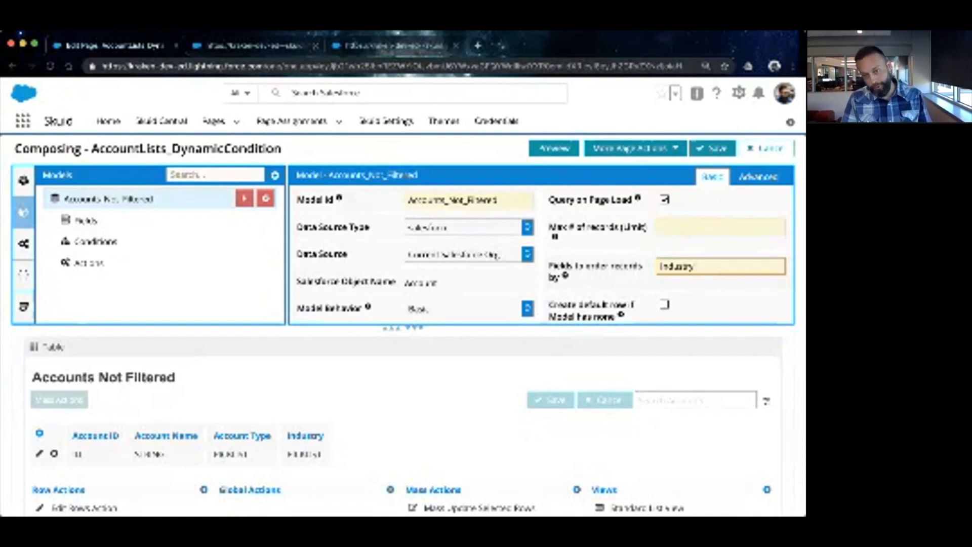
type(" ASC")
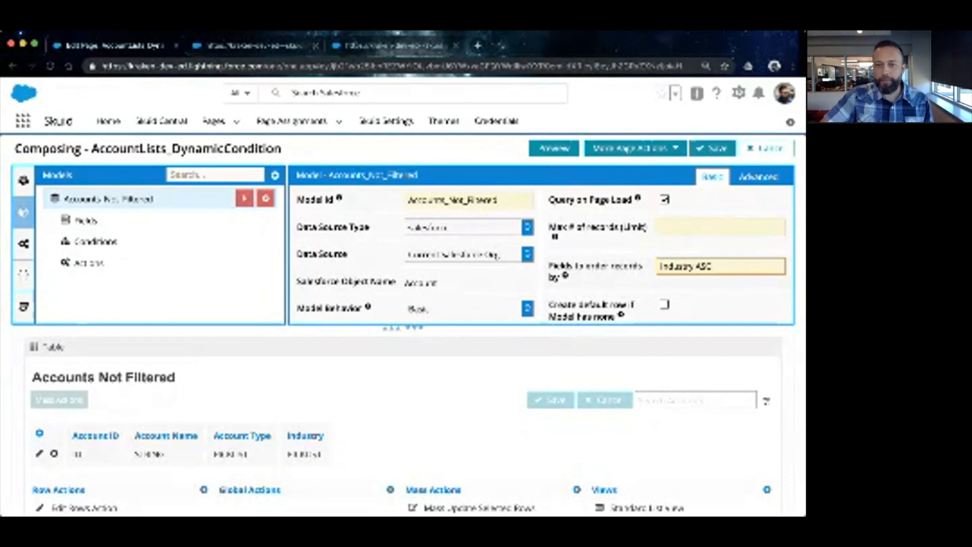
mouse_move(565, 275)
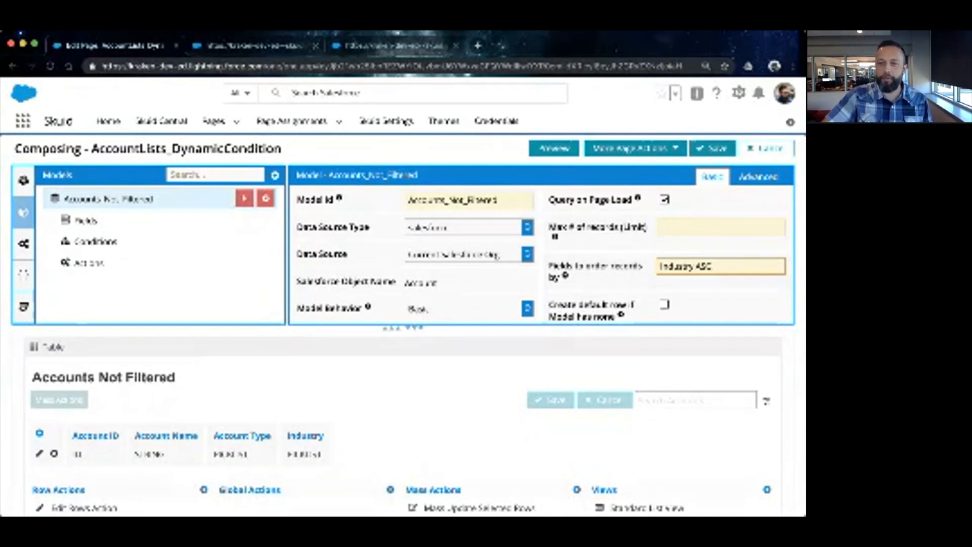
key("shift+Left")
key("shift+Left")
key("shift+Left")
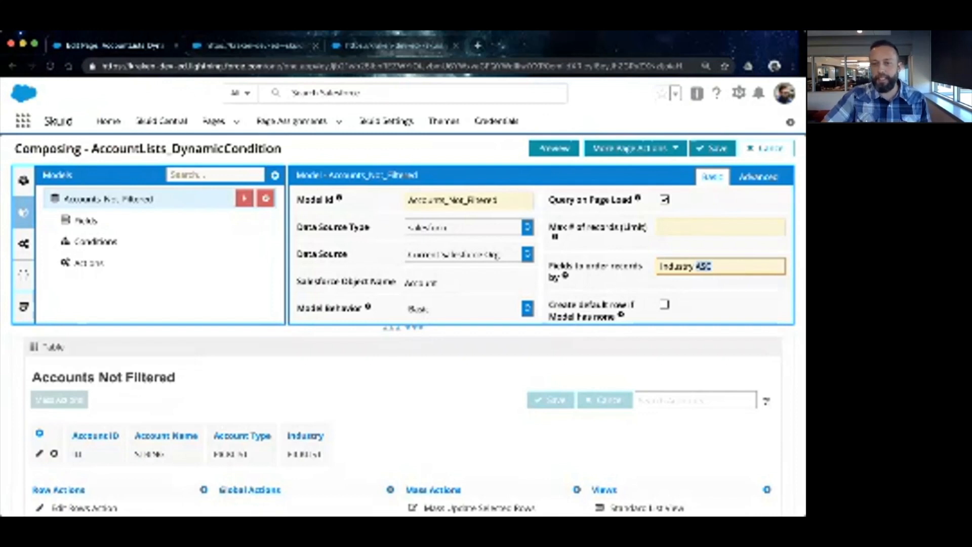
key("Right")
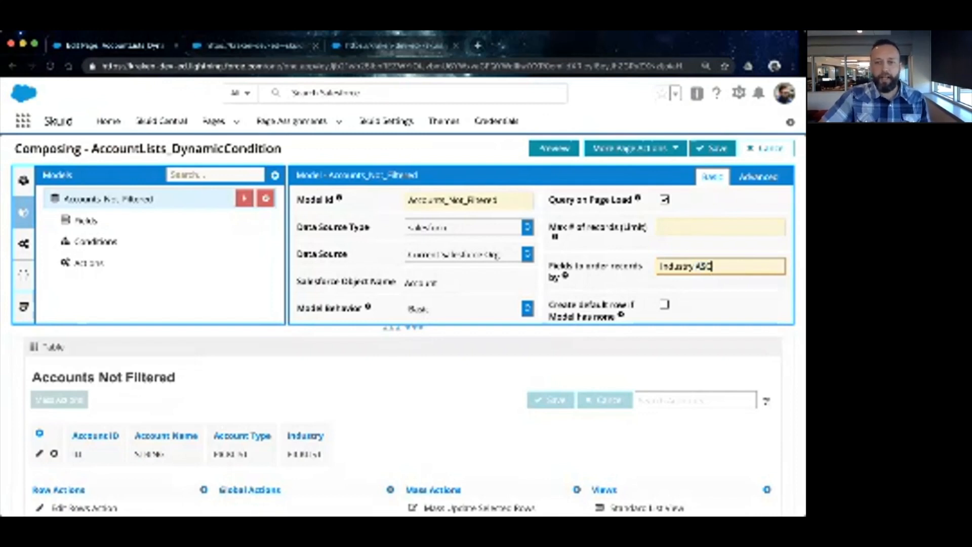
left_click(712, 148)
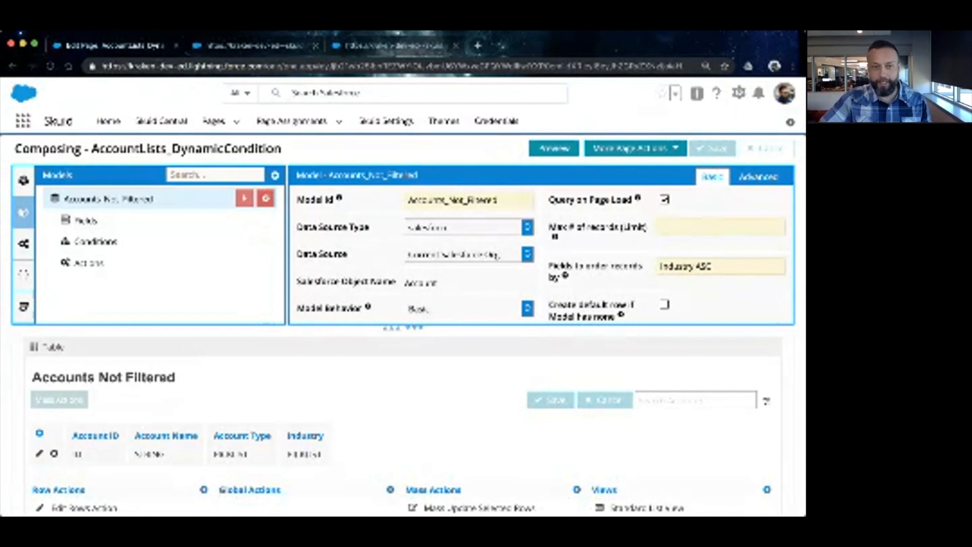
Clone the Accounts_Not_Filtered model with the model ID Accounts_Filtered and save the page
left_click(266, 198)
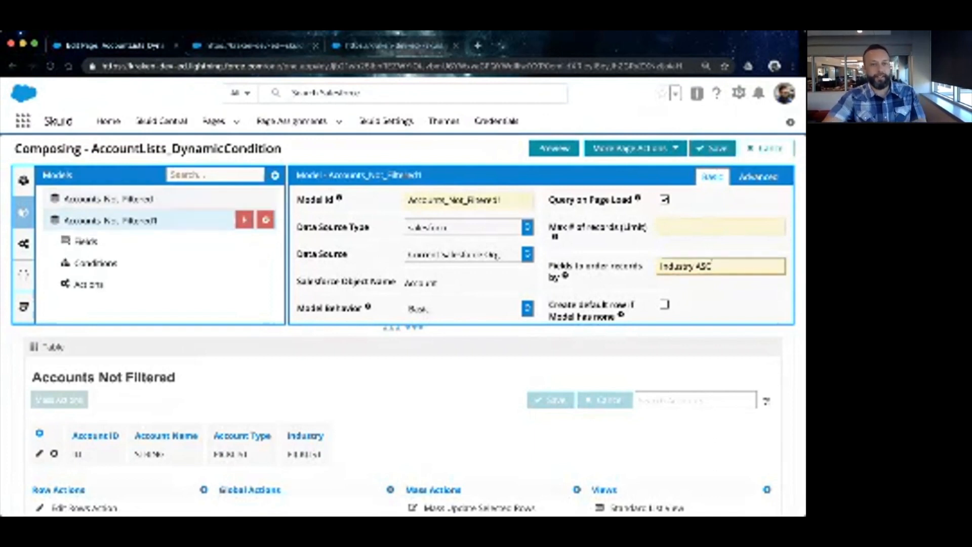
left_click(111, 220)
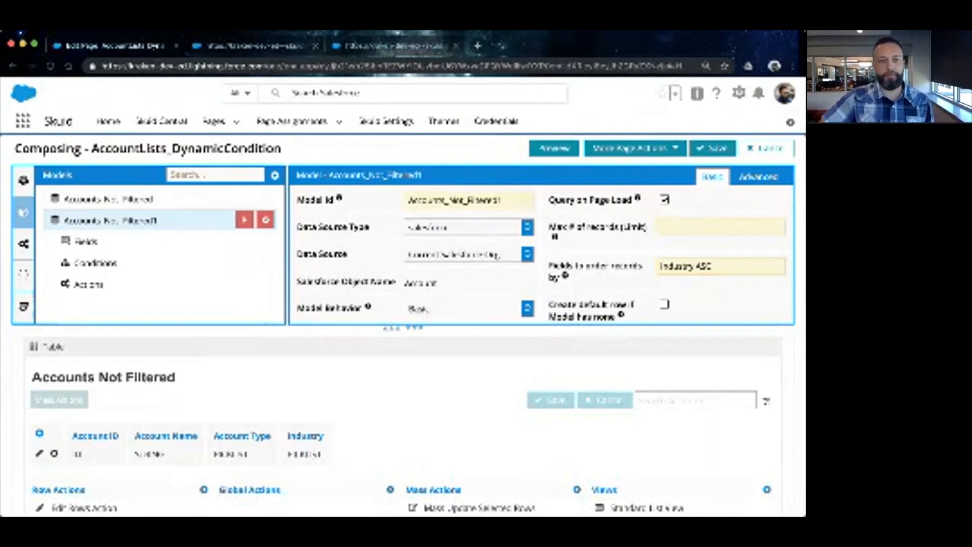
left_click(503, 200)
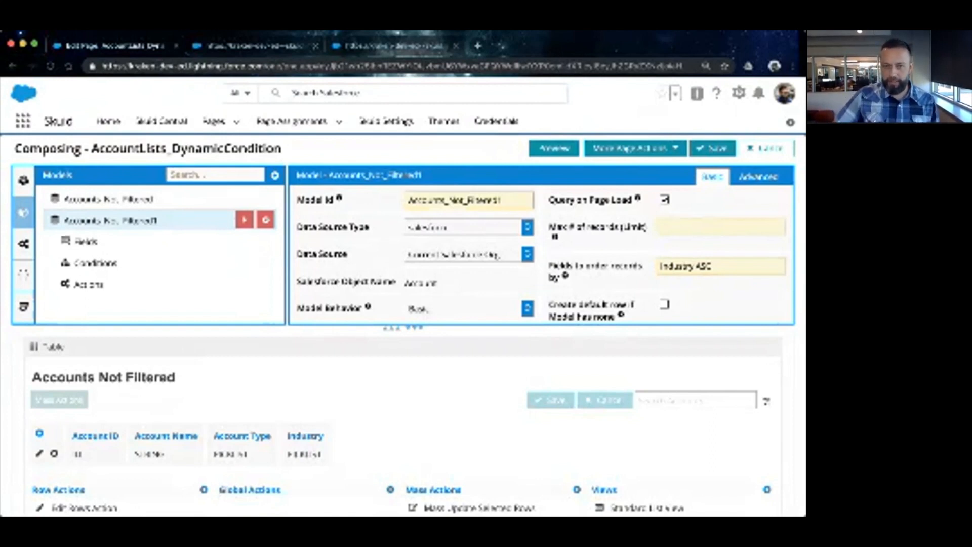
key("Left")
key("Left")
key("Left")
key("Left")
key("Left")
key("Left")
key("Left")
key("Left")
key("Left")
key("BackSpace")
key("BackSpace")
key("BackSpace")
key("BackSpace")
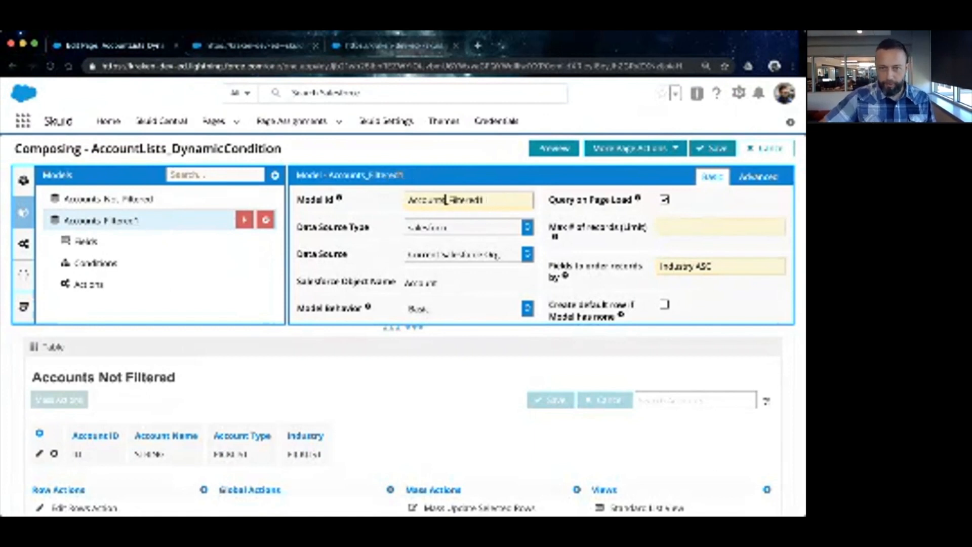
key("End")
key("BackSpace")
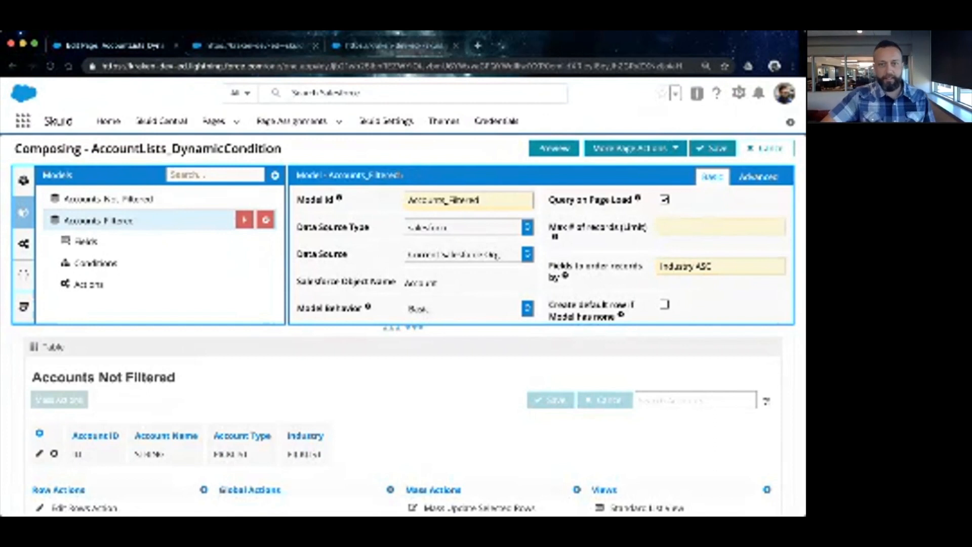
key("shift+Left")
key("shift+Left")
key("shift+Left")
key("shift+Left")
key("shift+Left")
key("shift+Left")
key("shift+Left")
key("shift+Left")
key("shift+Left")
key("shift+Left")
key("shift+Left")
key("shift+Left")
key("shift+Left")
key("shift+Left")
key("shift+Left")
key("shift+Left")
key("shift+Left")
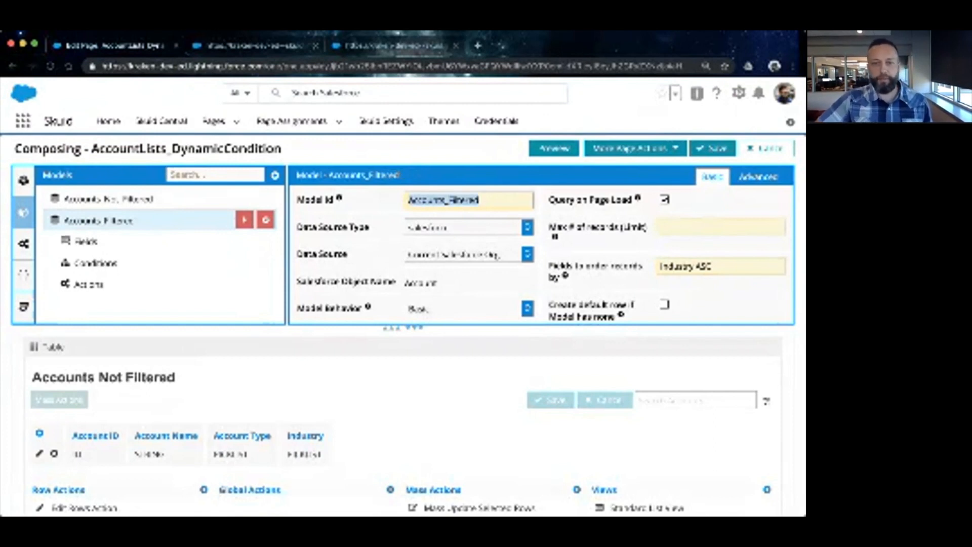
key("End")
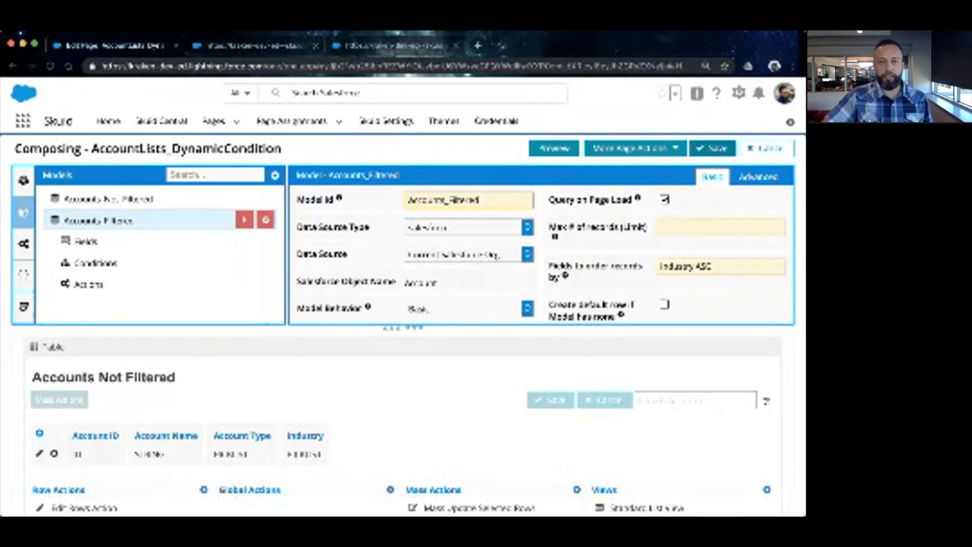
left_click(712, 149)
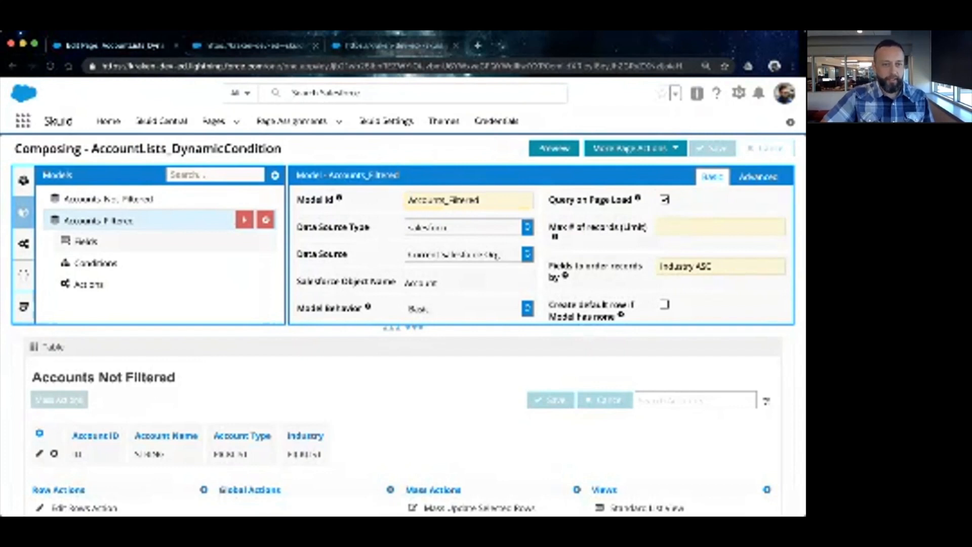
Review the Accounts_Filtered model's fields and add a condition to it on the Industry field
left_click(86, 242)
scroll(152, 263, "down", 1)
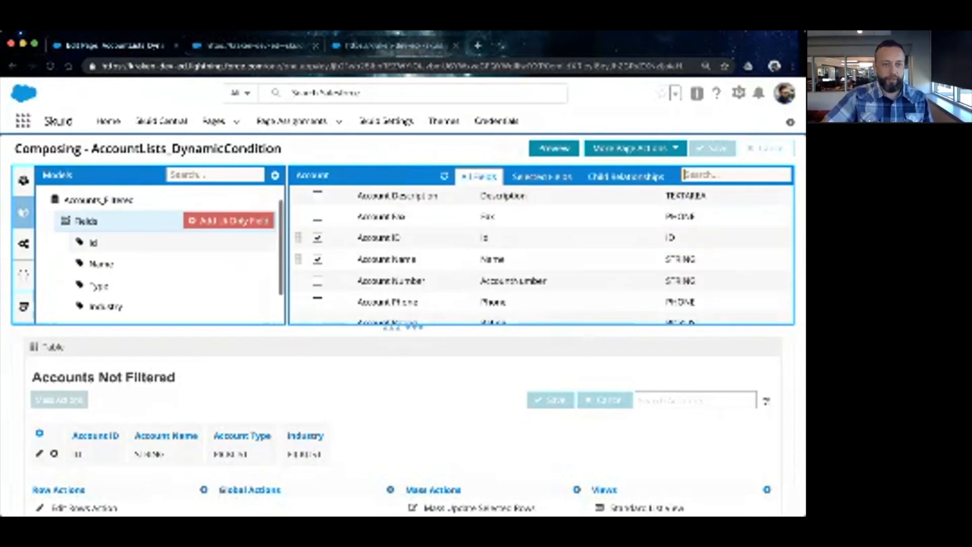
left_click(86, 217)
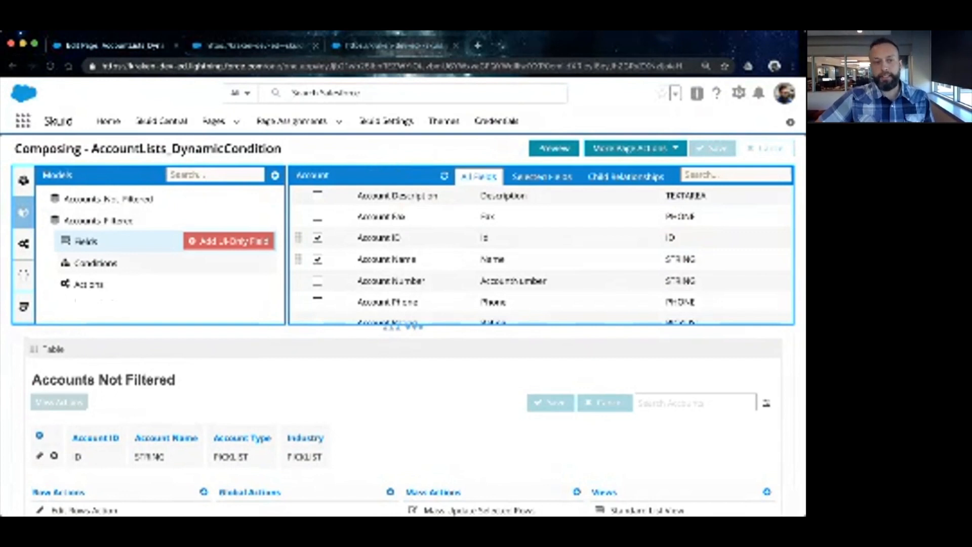
left_click(96, 263)
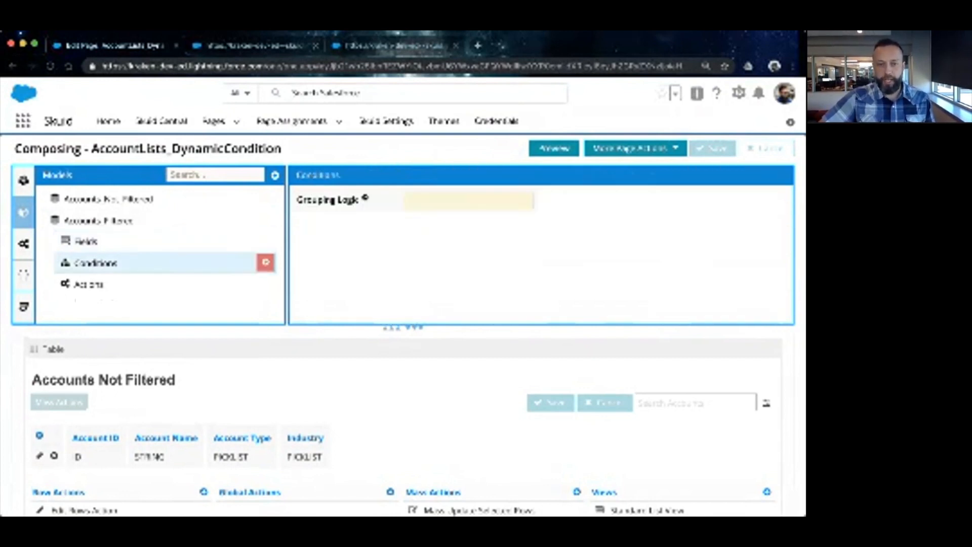
left_click(266, 263)
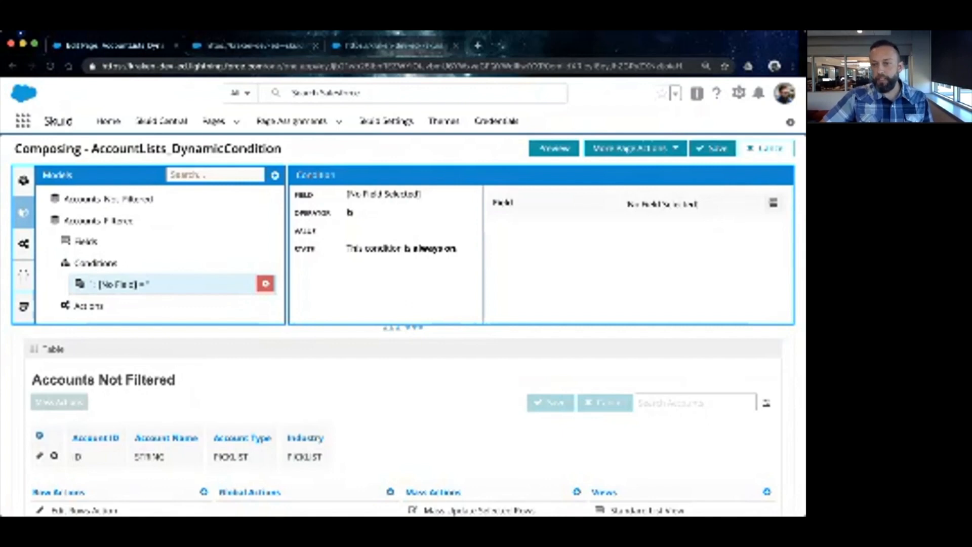
left_click(772, 203)
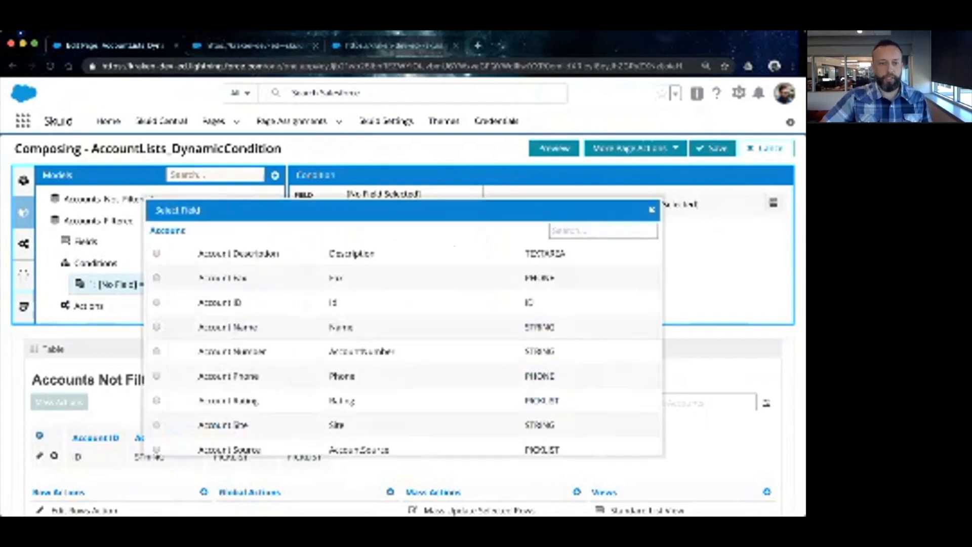
scroll(405, 350, "down", 7)
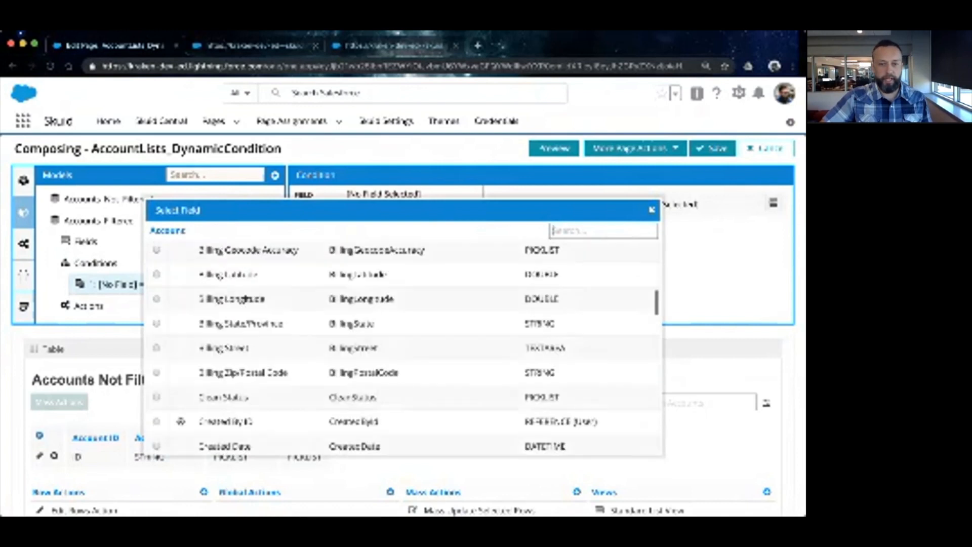
scroll(405, 349, "down", 5)
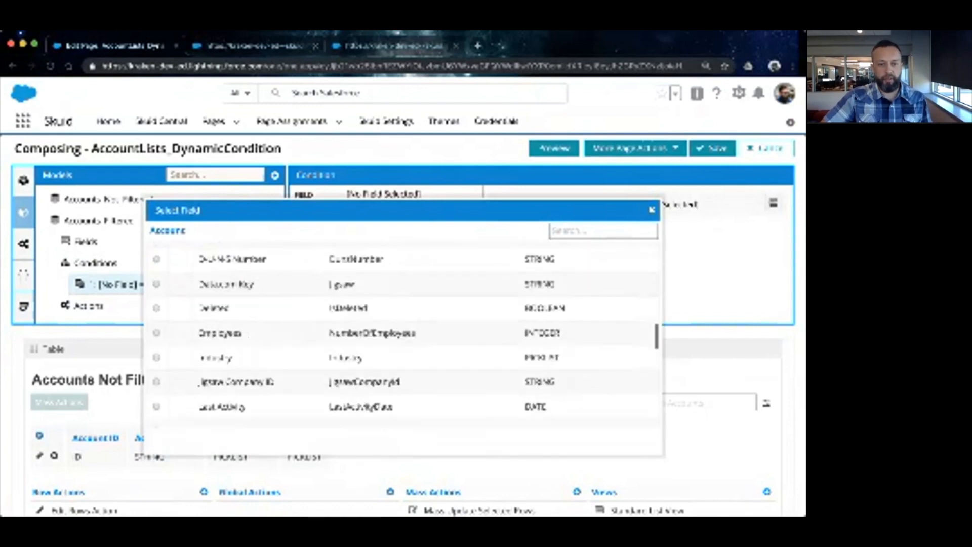
scroll(405, 339, "up", 1)
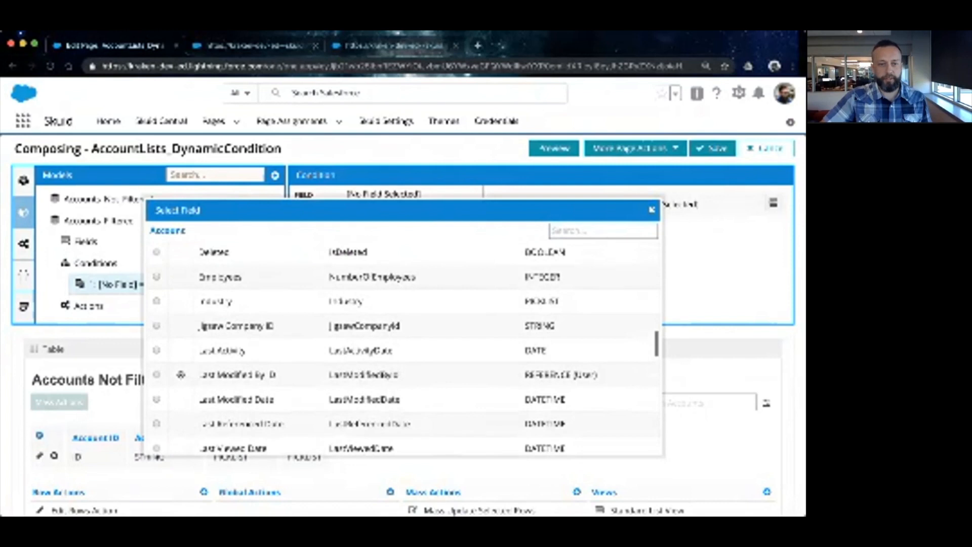
left_click(156, 301)
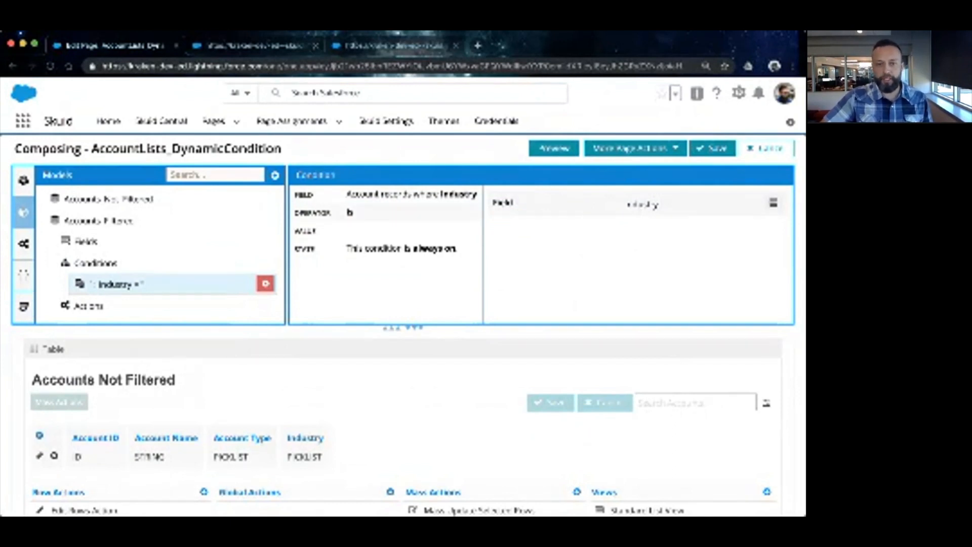
Set the value content of the Industry condition to Multiple specified values
left_click(386, 212)
left_click(386, 231)
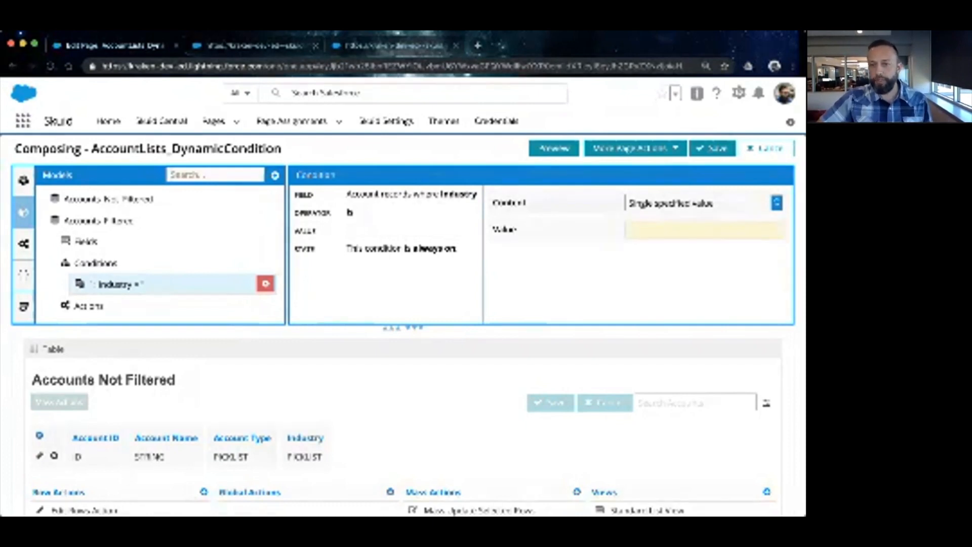
left_click(703, 203)
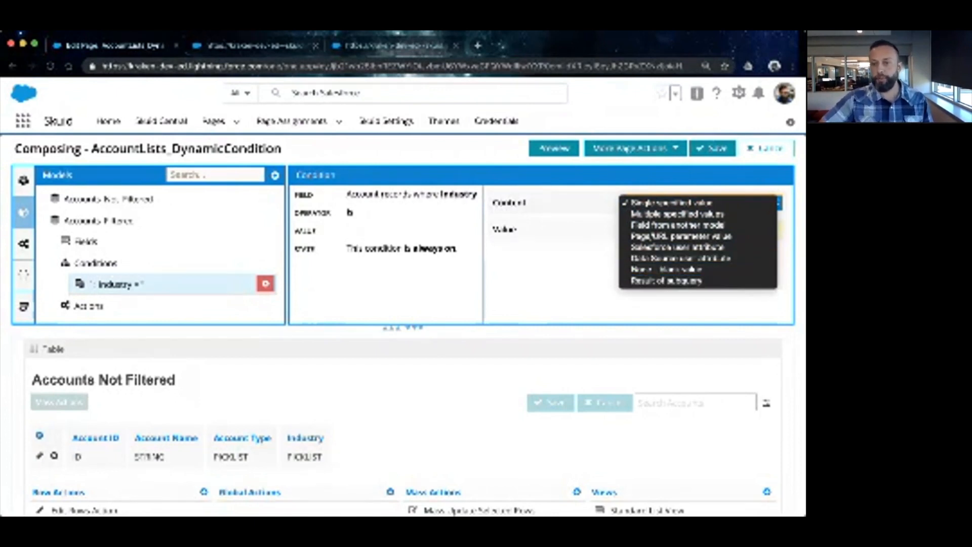
key("Escape")
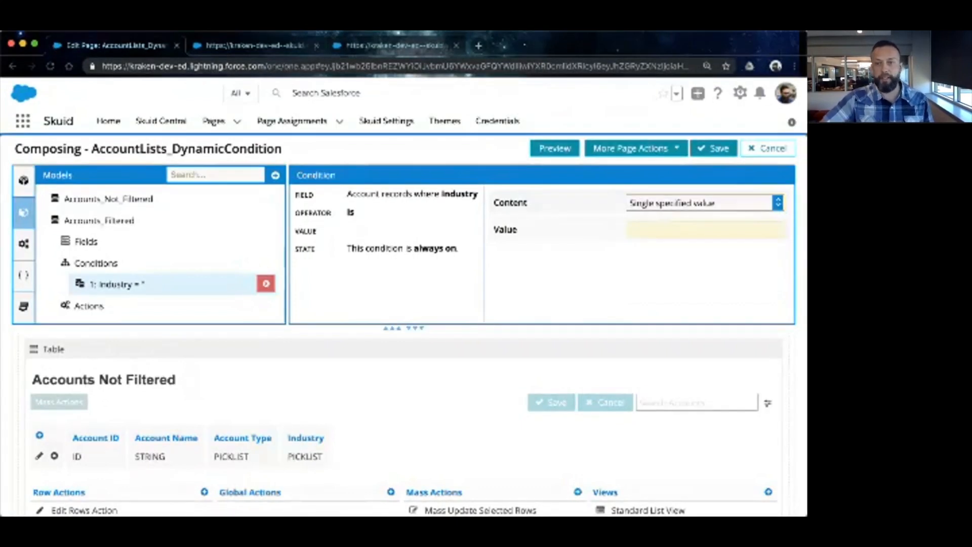
left_click(704, 203)
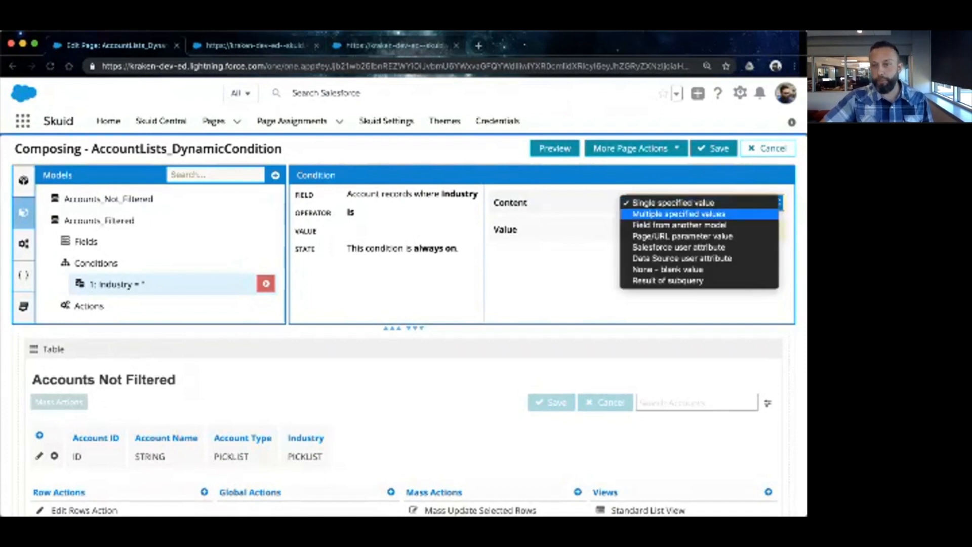
key("Return")
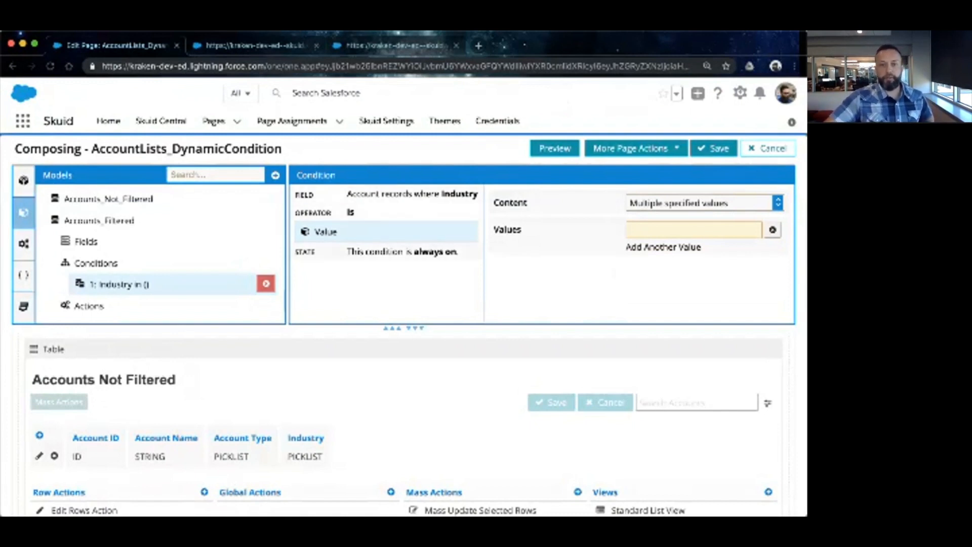
Set the state of the Accounts_Filtered model's Industry condition to Filterable Default Off
left_click(402, 251)
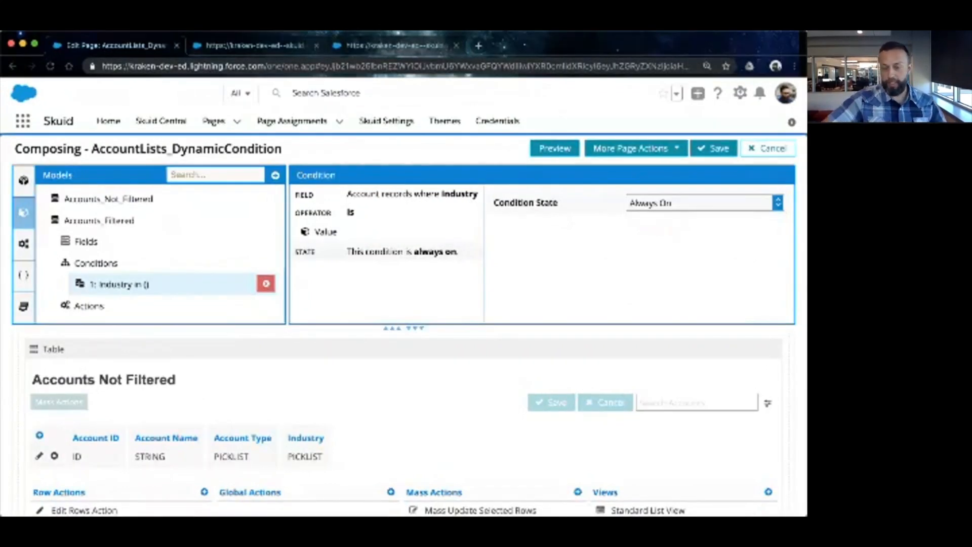
left_click(704, 203)
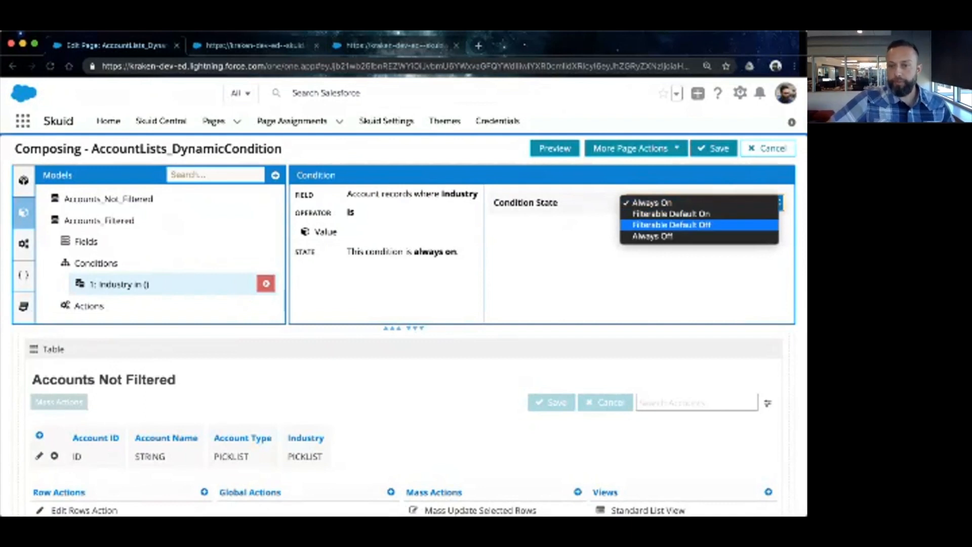
key("Return")
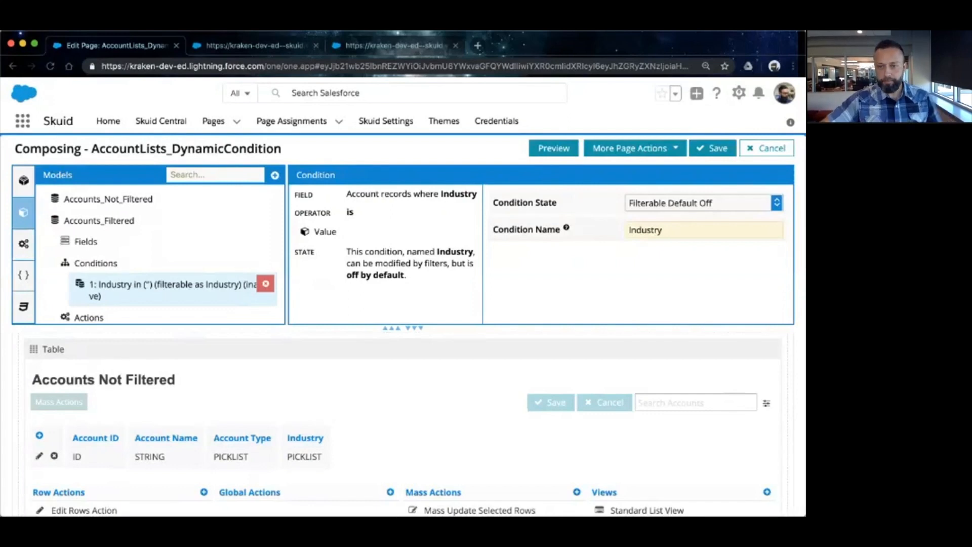
Rename the Industry condition Condition01_Industry and save the page
double_click(646, 230)
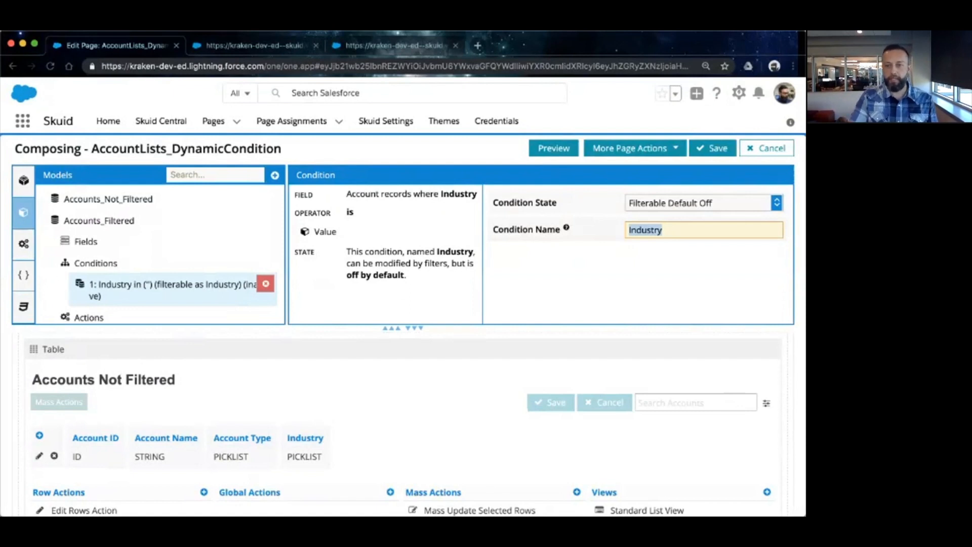
type("Conditio")
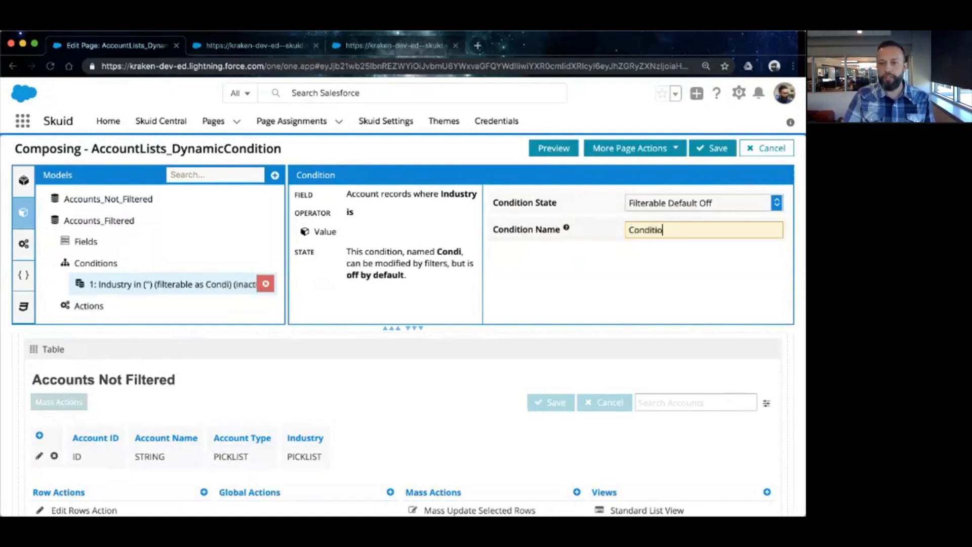
type("n01_I")
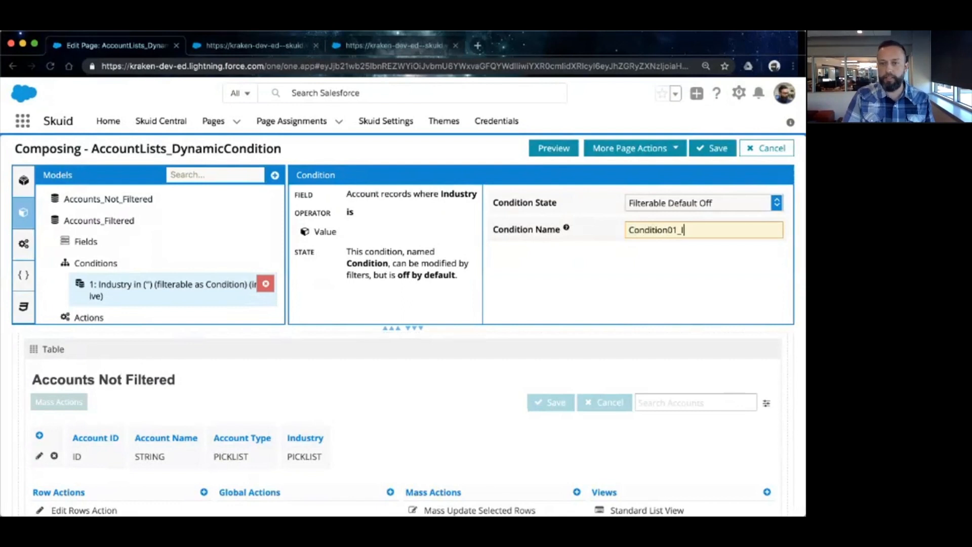
type("ndustry")
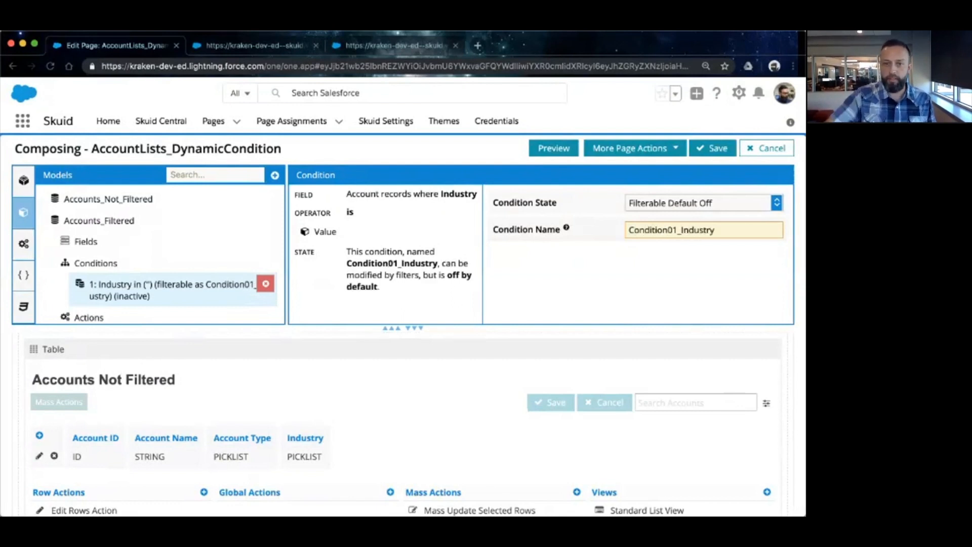
key("ctrl+s")
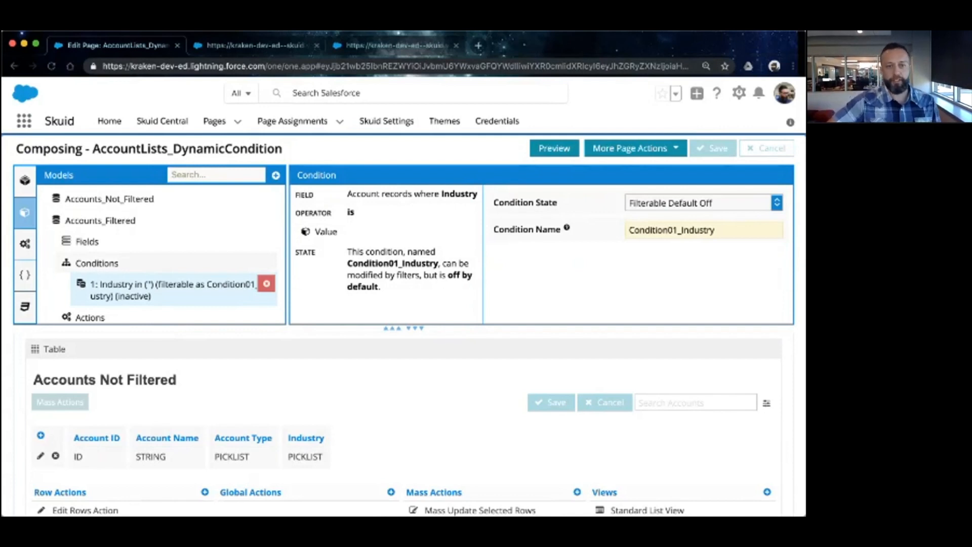
Clone the Accounts Not Filtered table on the page canvas
scroll(404, 426, "up", 1)
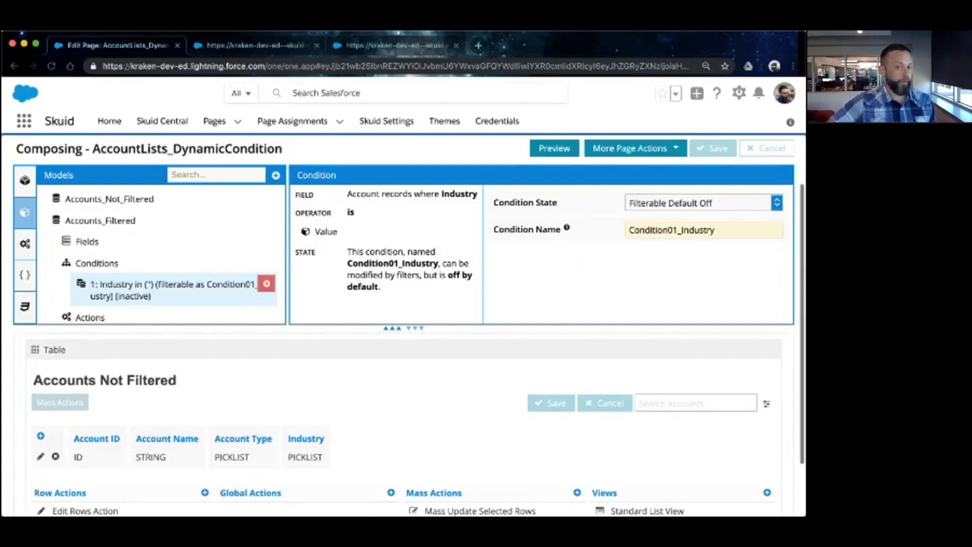
left_click(403, 350)
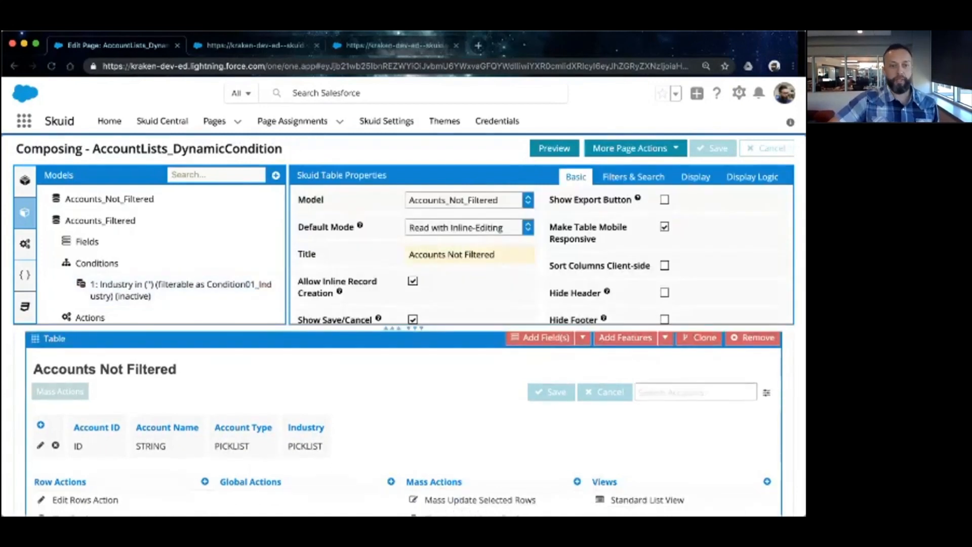
scroll(404, 425, "up", 1)
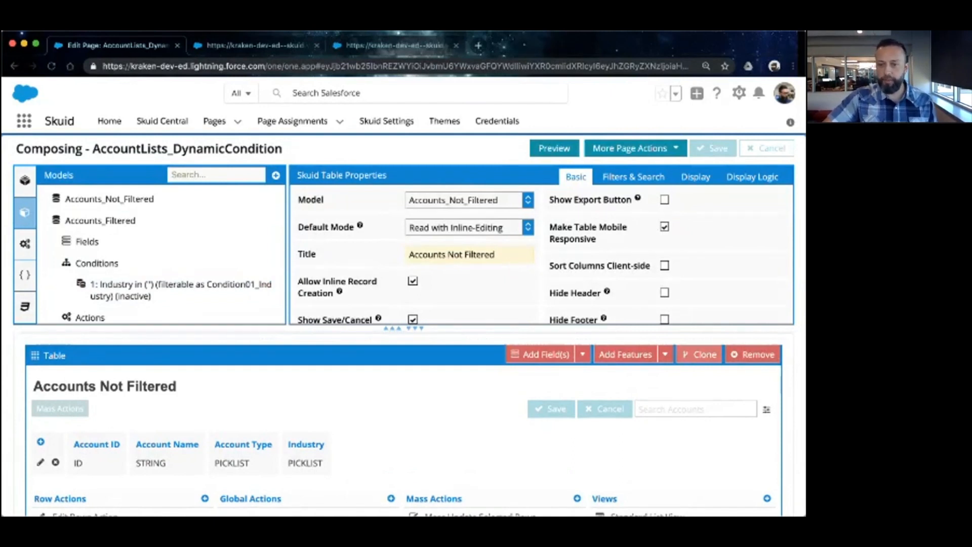
left_click(700, 354)
scroll(699, 355, "down", 1)
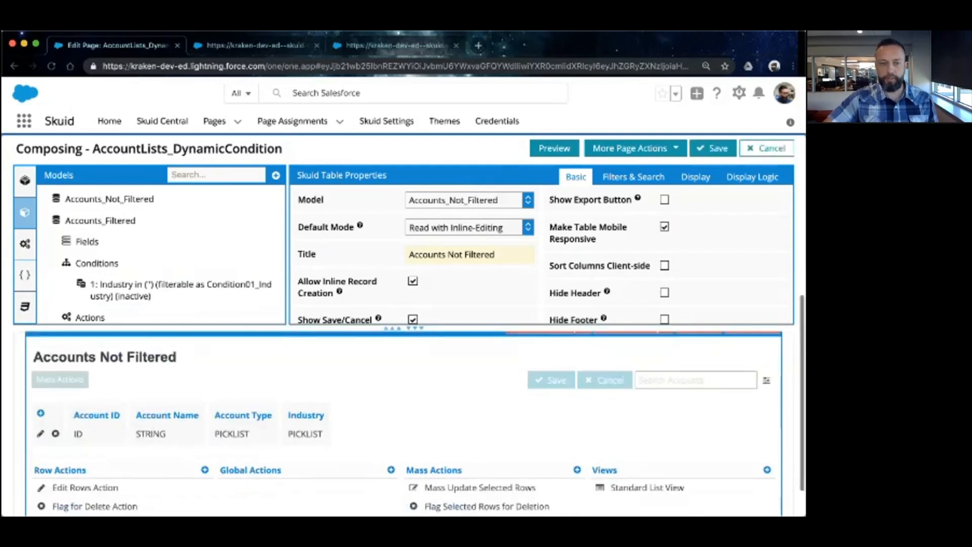
scroll(403, 424, "up", 4)
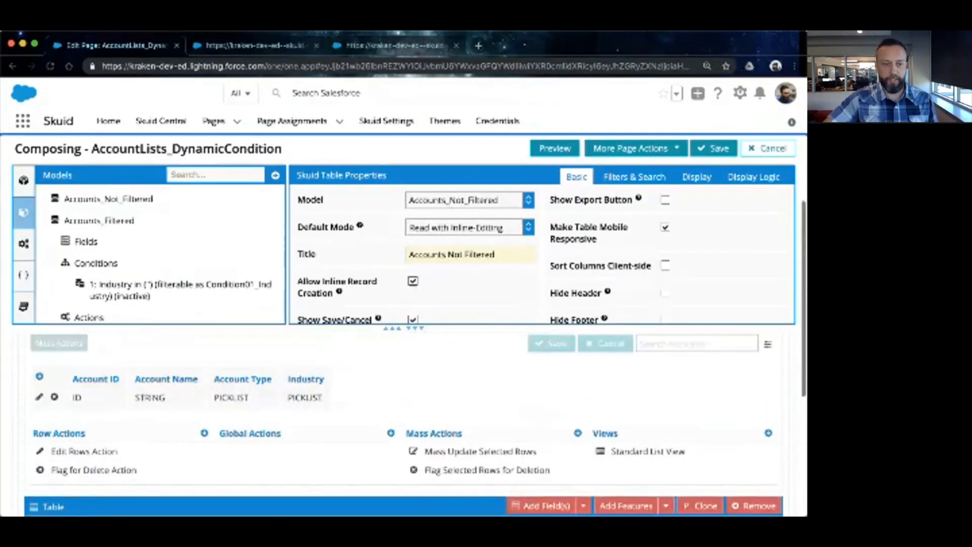
scroll(403, 425, "up", 2)
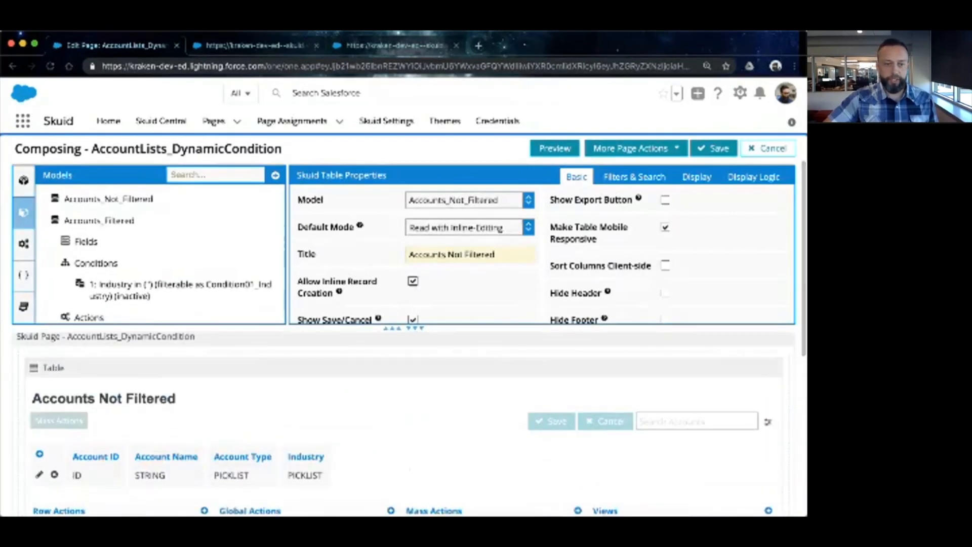
scroll(404, 425, "up", 1)
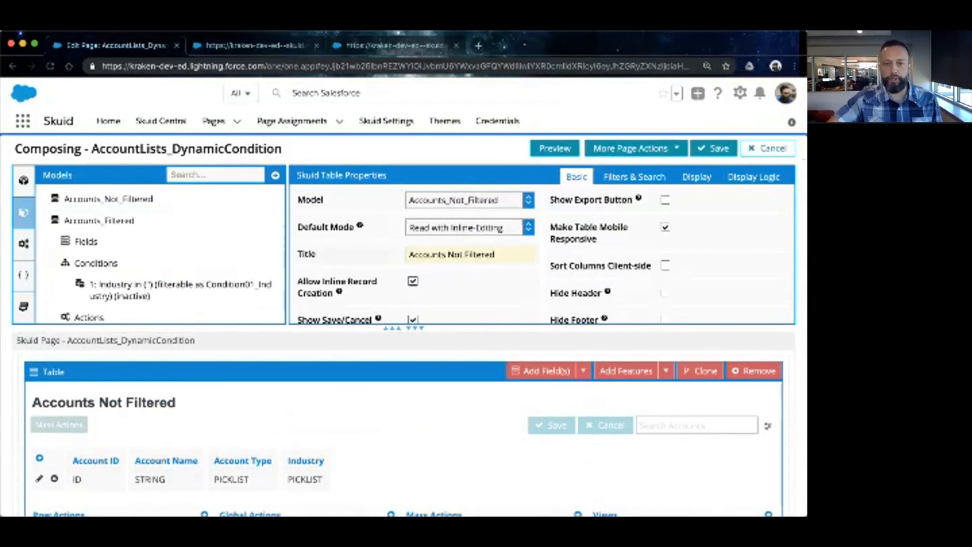
Change the title of the upper table to Accounts Filtered
left_click(464, 255)
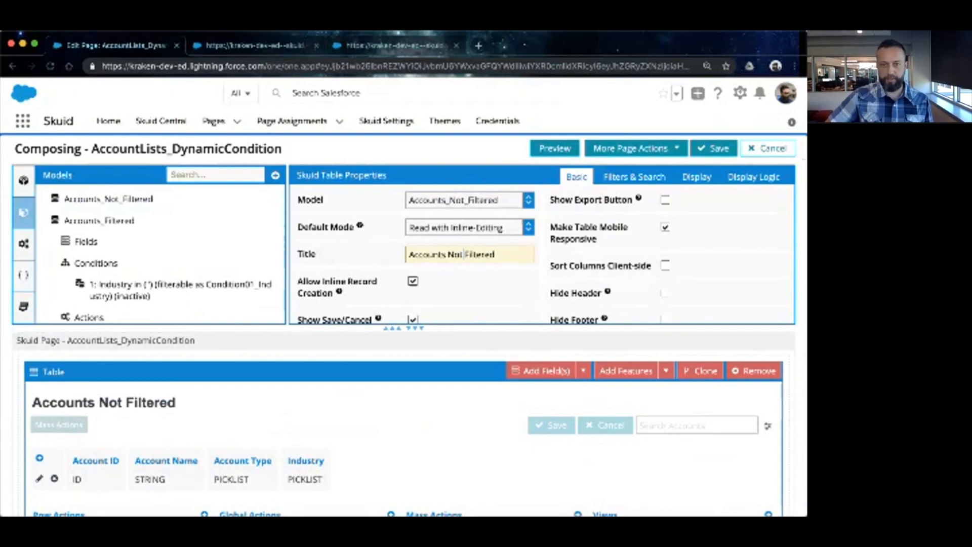
key("BackSpace")
key("BackSpace")
key("BackSpace")
key("BackSpace")
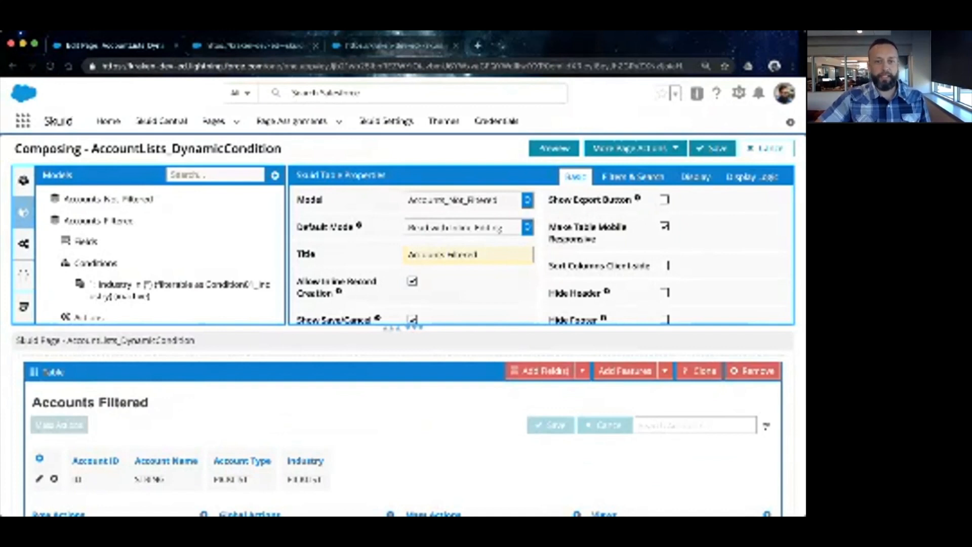
Assign the Accounts_Filtered model to the Accounts Filtered table and save the page
left_click(468, 200)
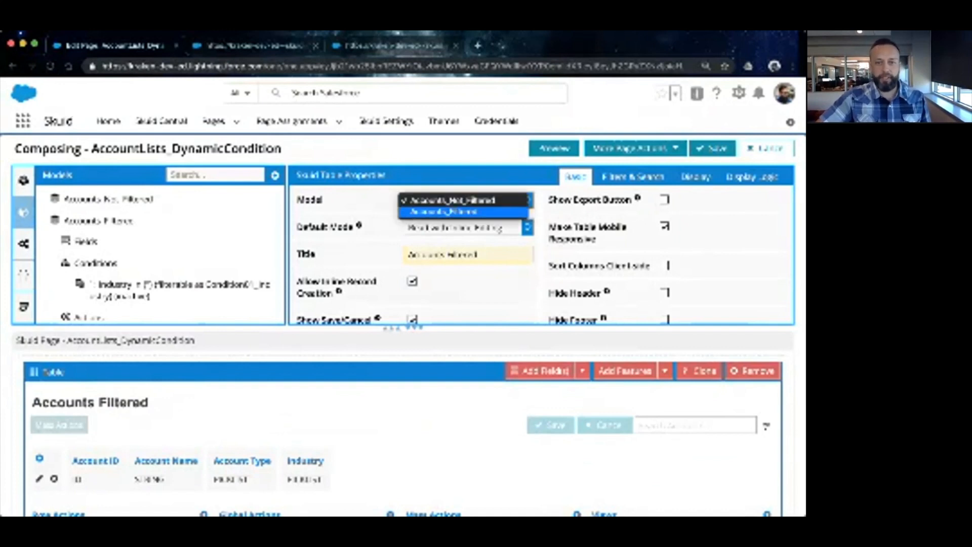
left_click(463, 212)
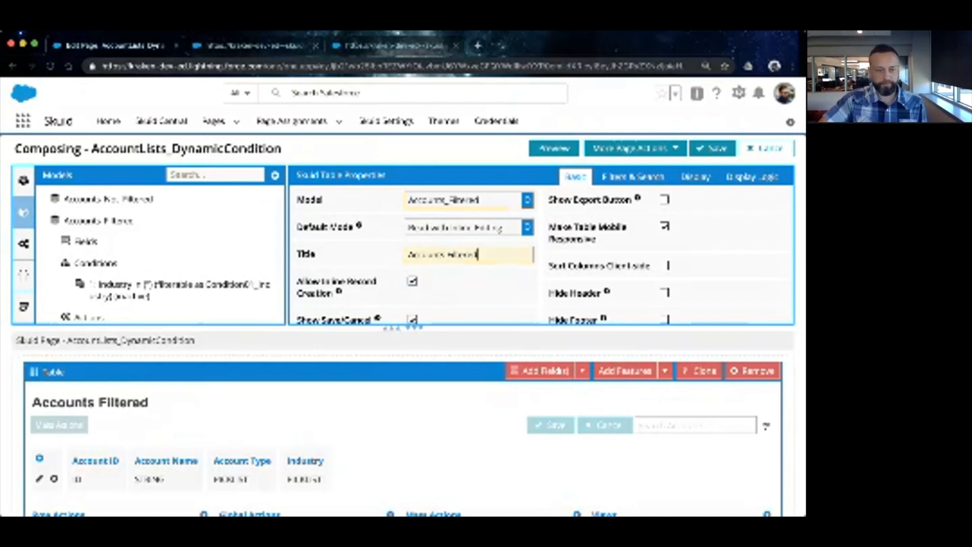
scroll(403, 425, "down", 1)
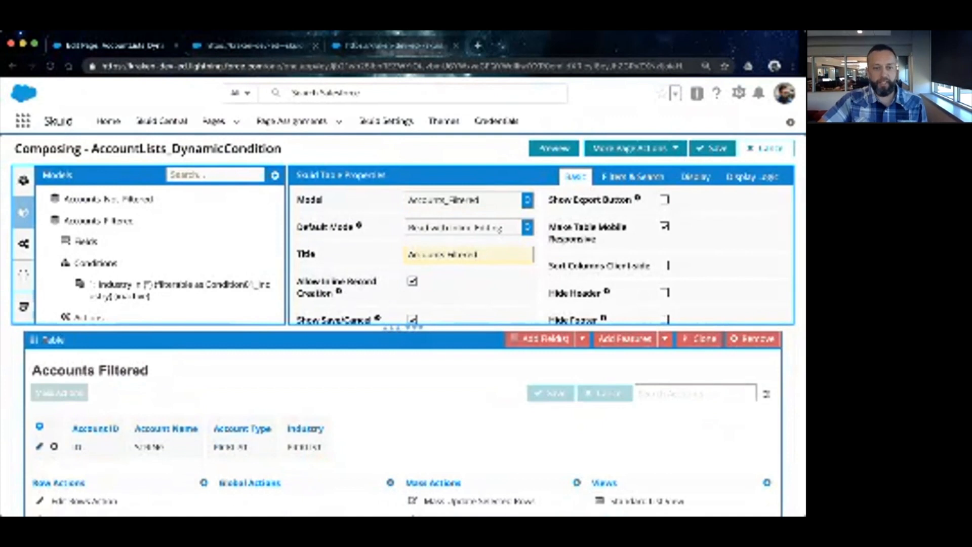
left_click(713, 149)
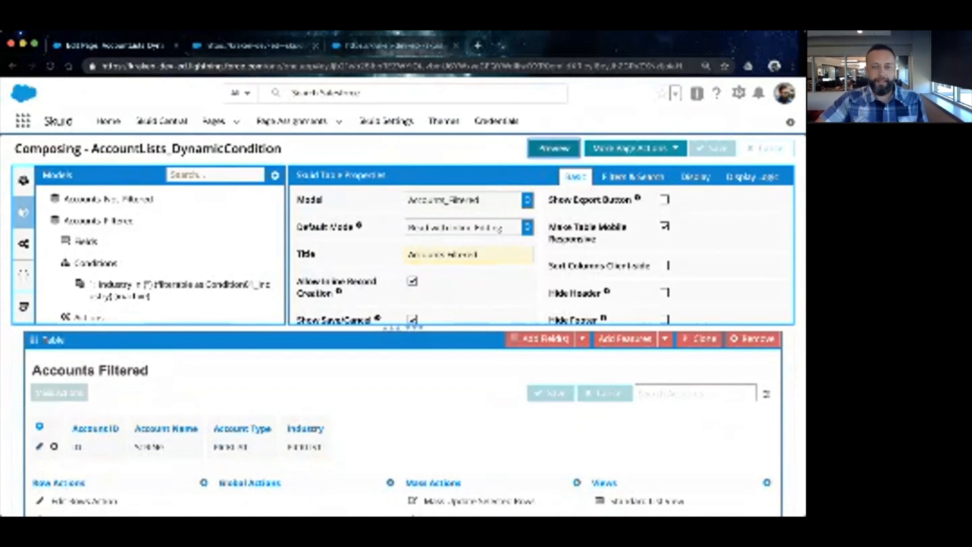
Preview the page and compare the rows and row counts of the Accounts Filtered and Accounts Not Filtered tables
left_click(554, 148)
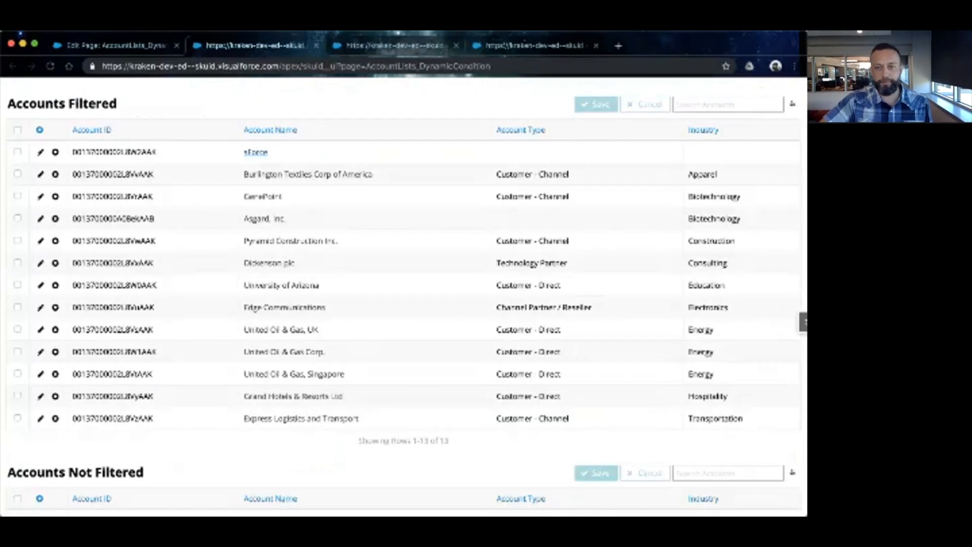
scroll(405, 299, "down", 1)
scroll(403, 299, "down", 1)
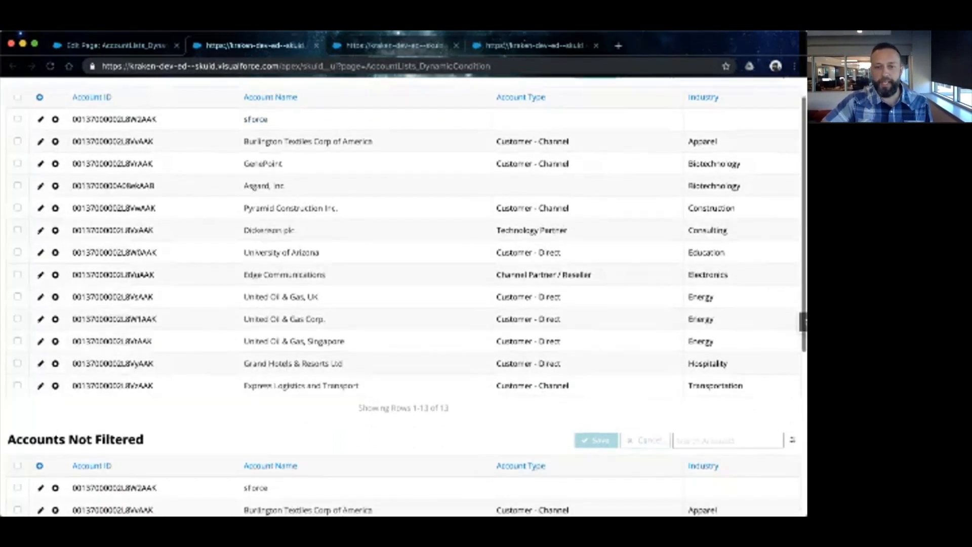
triple_click(403, 407)
scroll(403, 406, "down", 2)
scroll(404, 298, "down", 3)
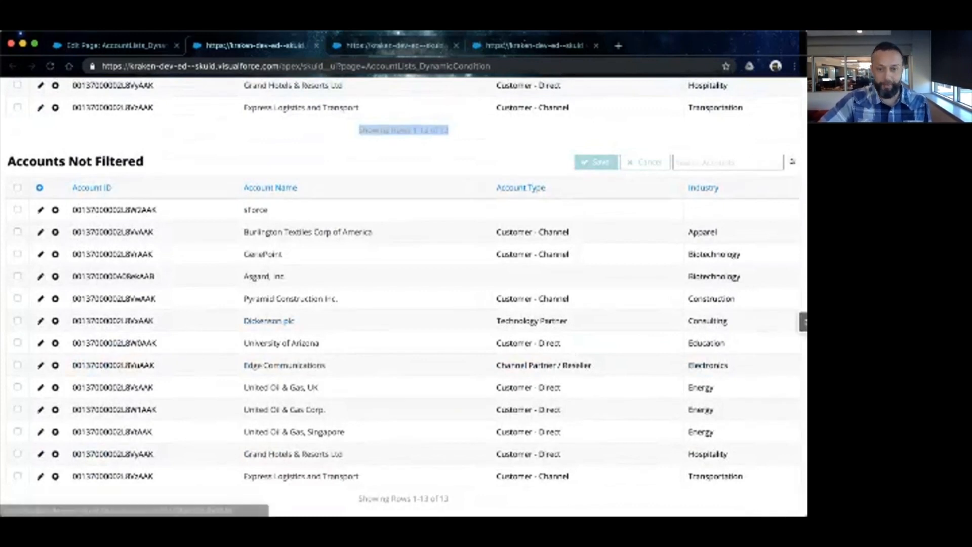
triple_click(403, 498)
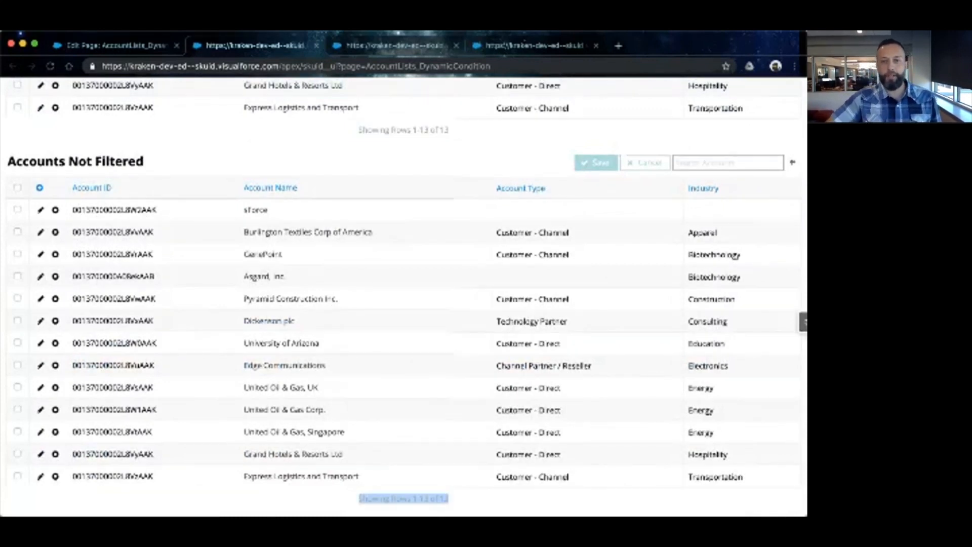
scroll(404, 299, "up", 5)
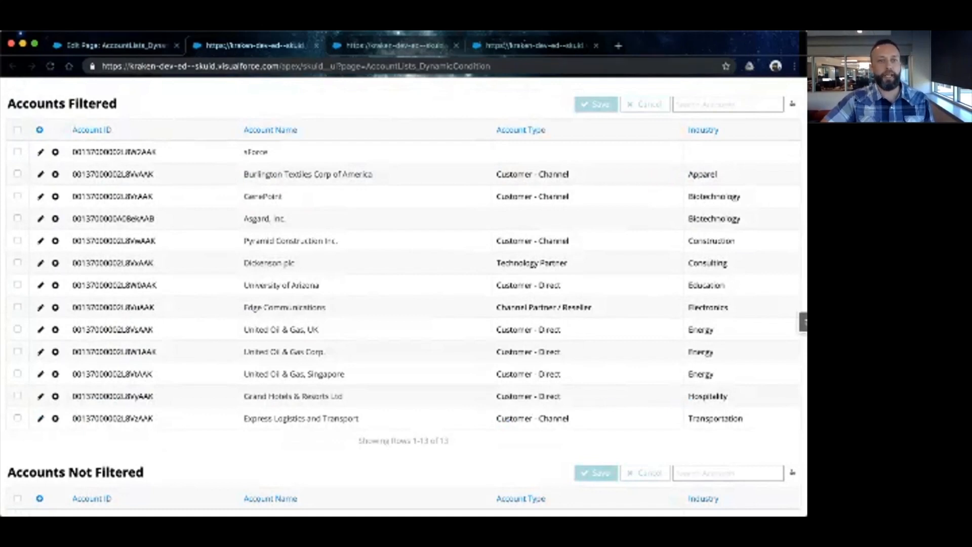
Return to the page composer and add a table filter to the Accounts Filtered table
left_click(116, 46)
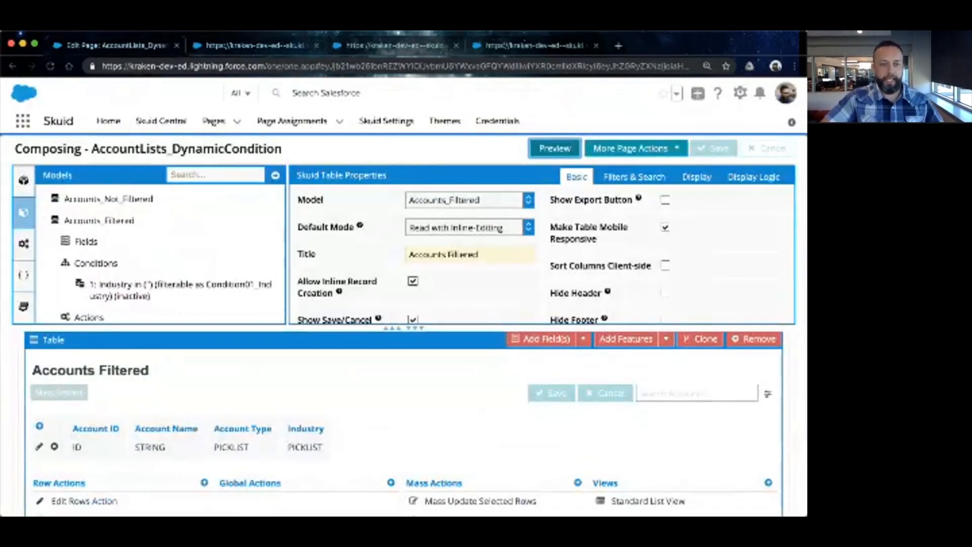
left_click(415, 328)
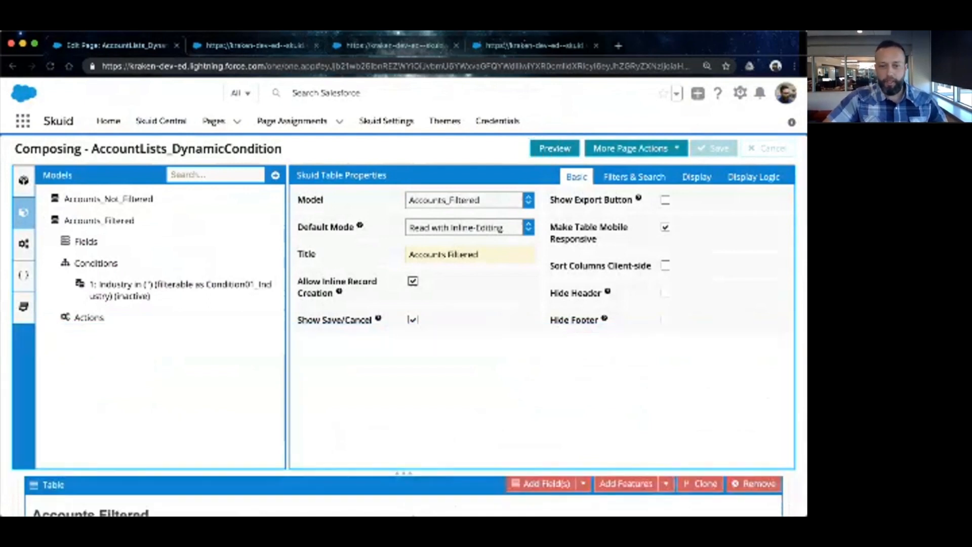
left_click(403, 473)
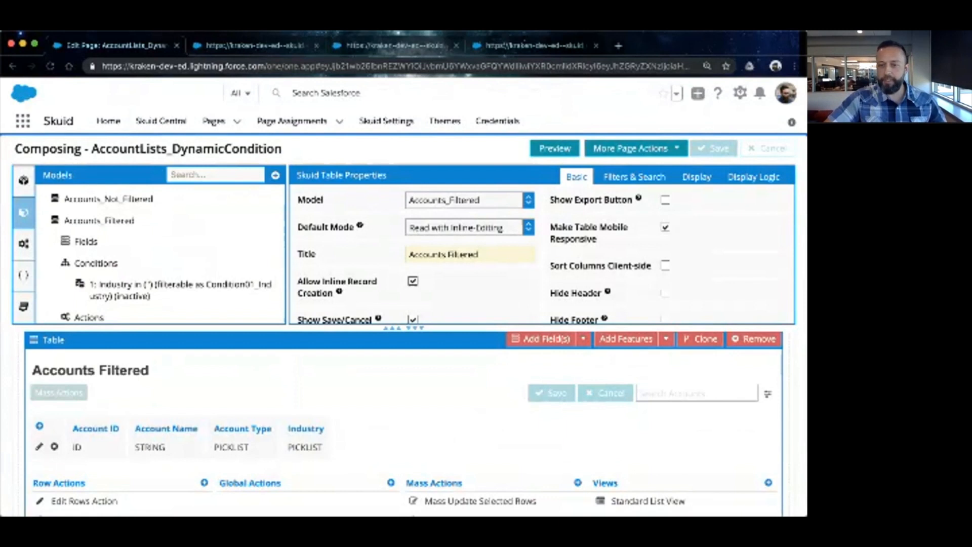
left_click(665, 338)
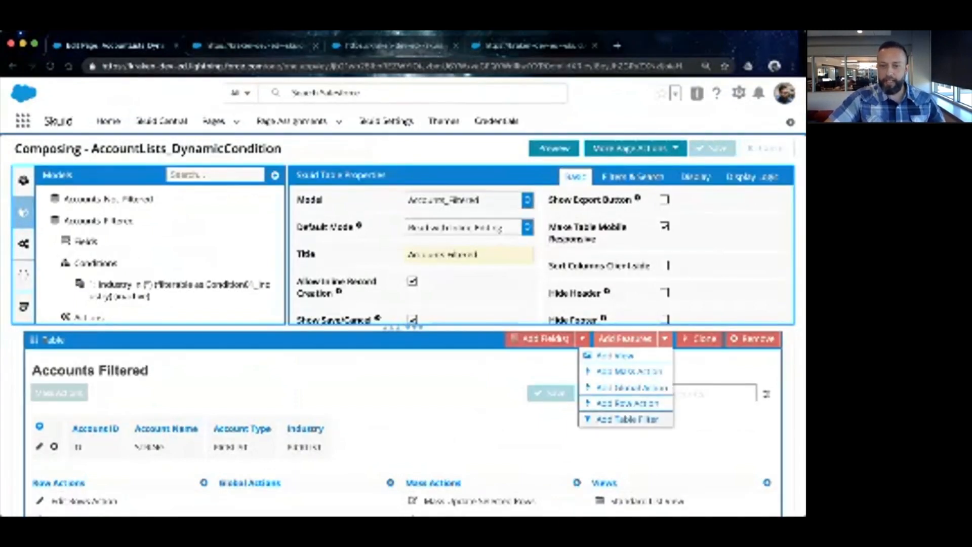
left_click(627, 419)
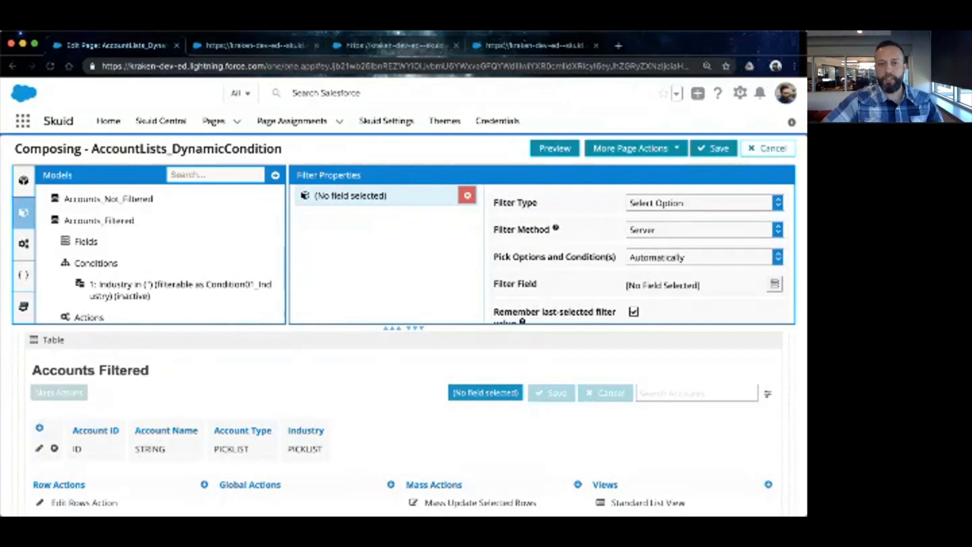
Set the new table filter's type to Multi-select Option
scroll(643, 254, "down", 1)
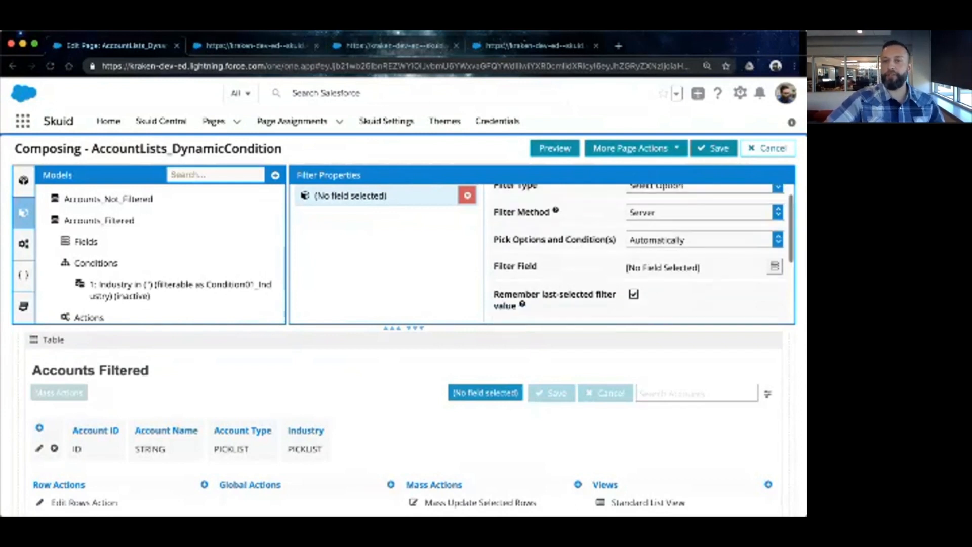
scroll(643, 253, "up", 1)
left_click(699, 203)
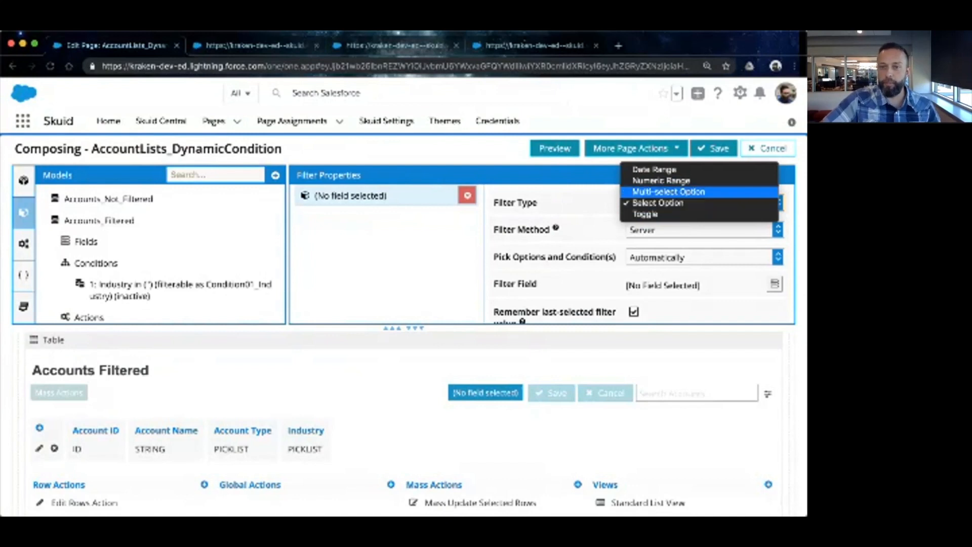
key("Return")
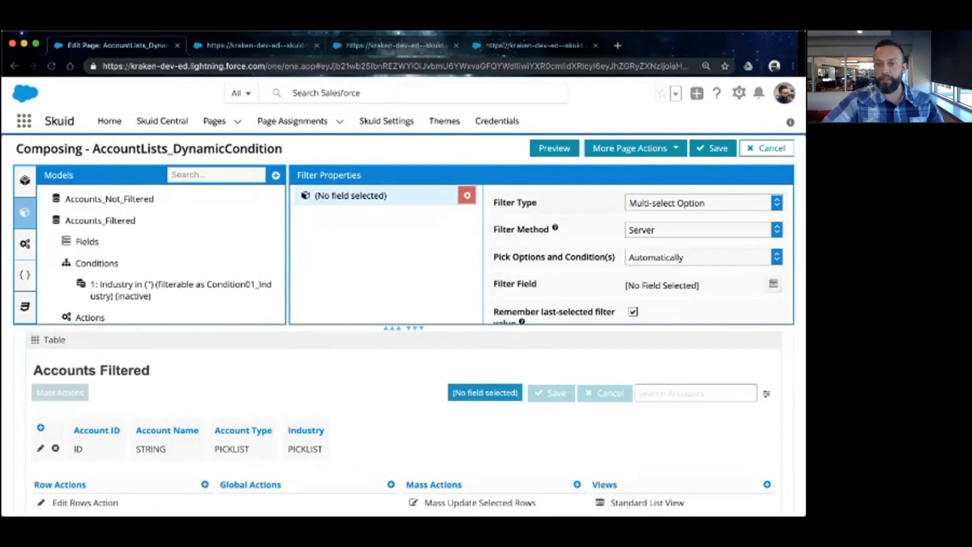
scroll(638, 254, "down", 3)
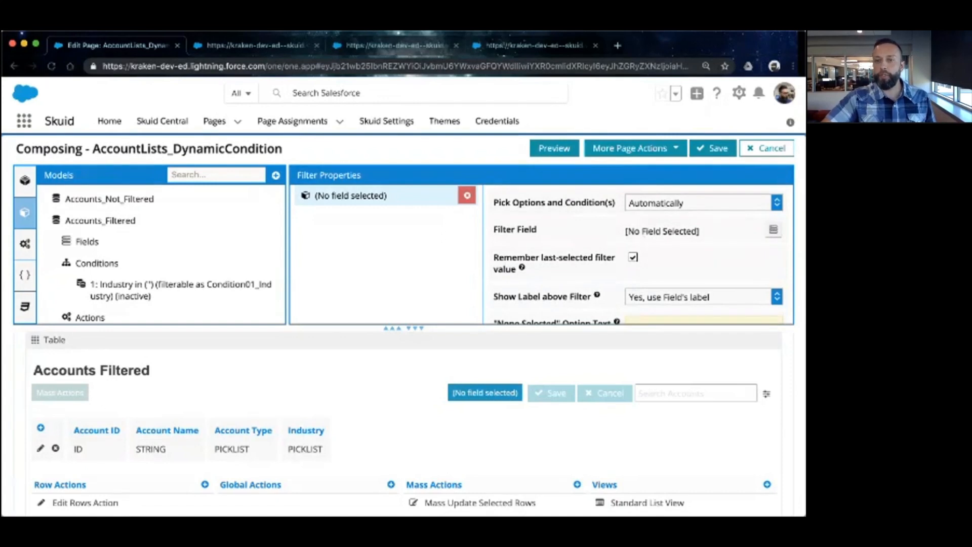
Set the filter to pick its options and conditions manually, with Condition01_Industry as the model condition to affect
left_click(703, 203)
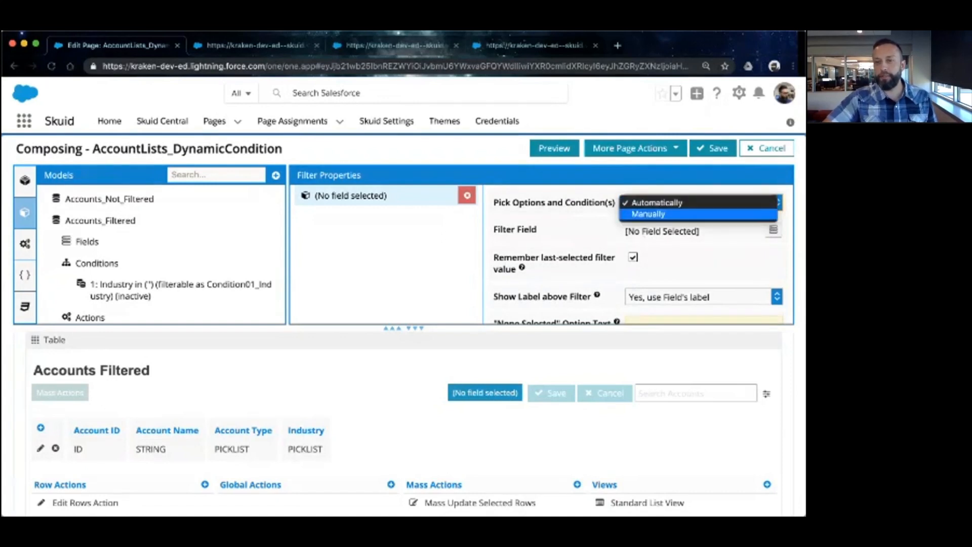
left_click(699, 214)
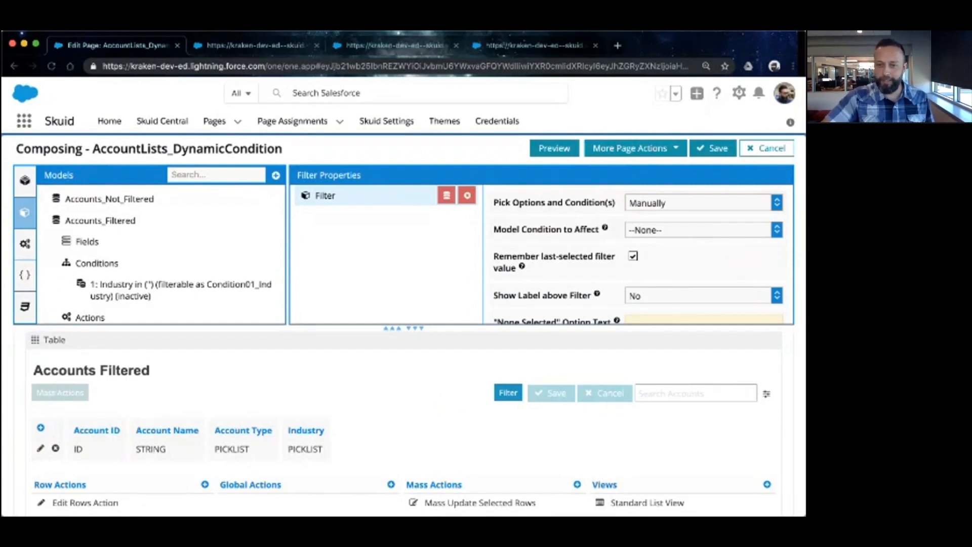
left_click(703, 229)
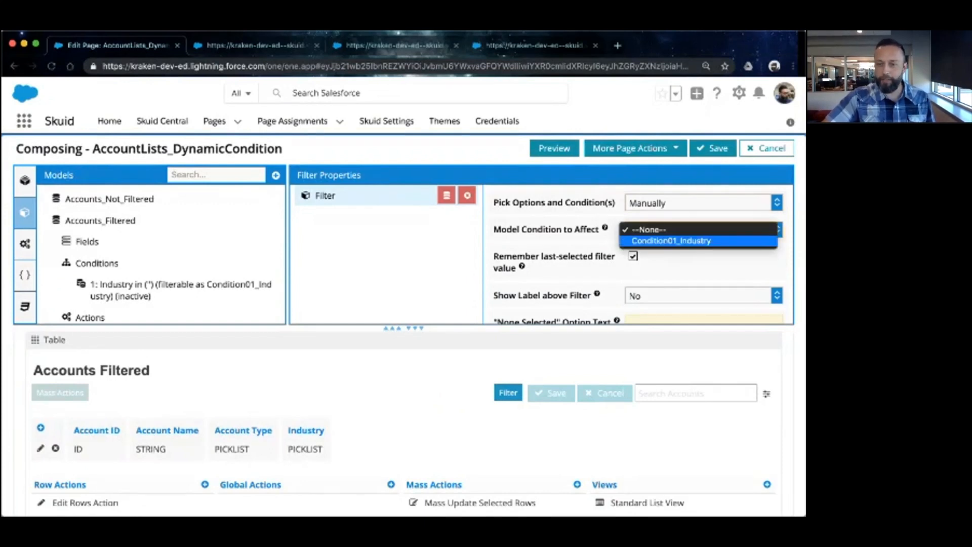
left_click(698, 241)
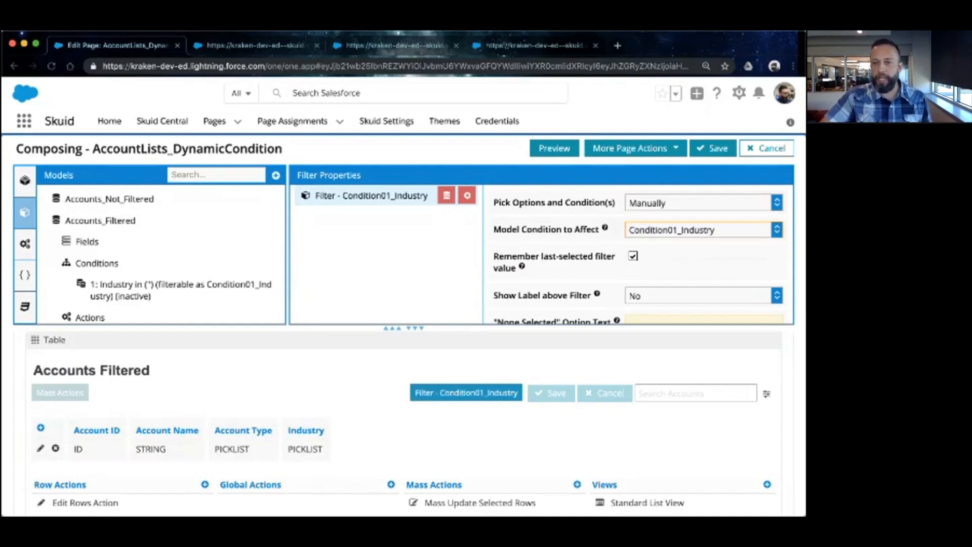
Show a custom label above the filter reading "Filter by Industry - Multiselect"
scroll(643, 255, "down", 1)
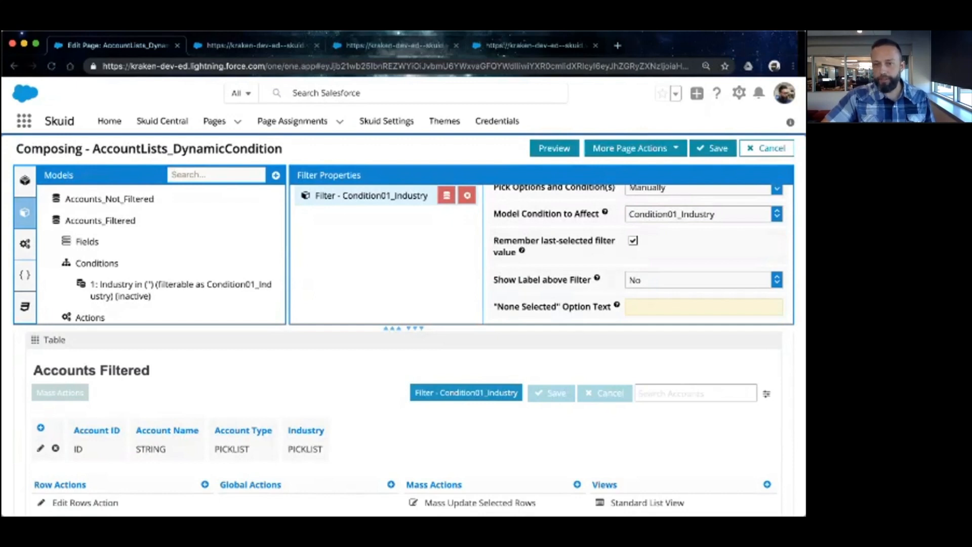
left_click(704, 280)
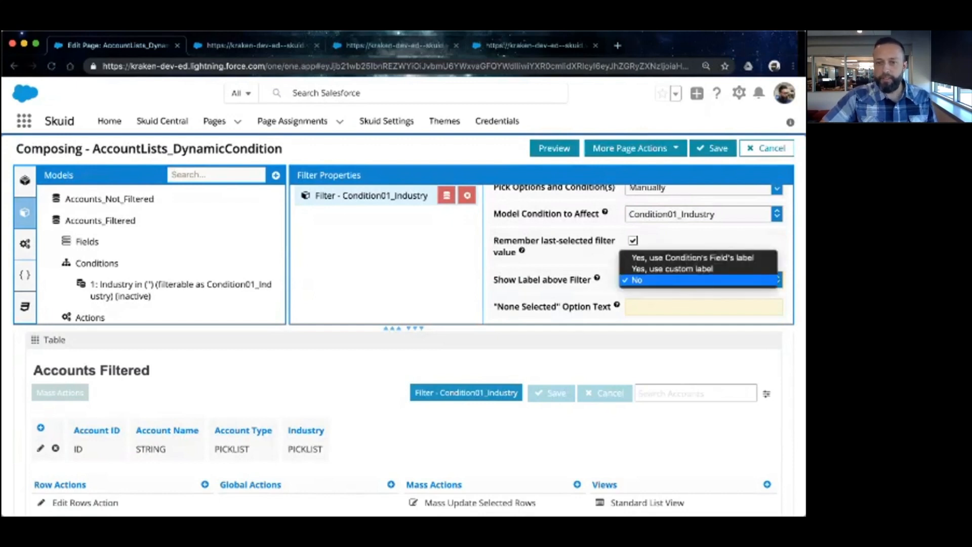
left_click(704, 280)
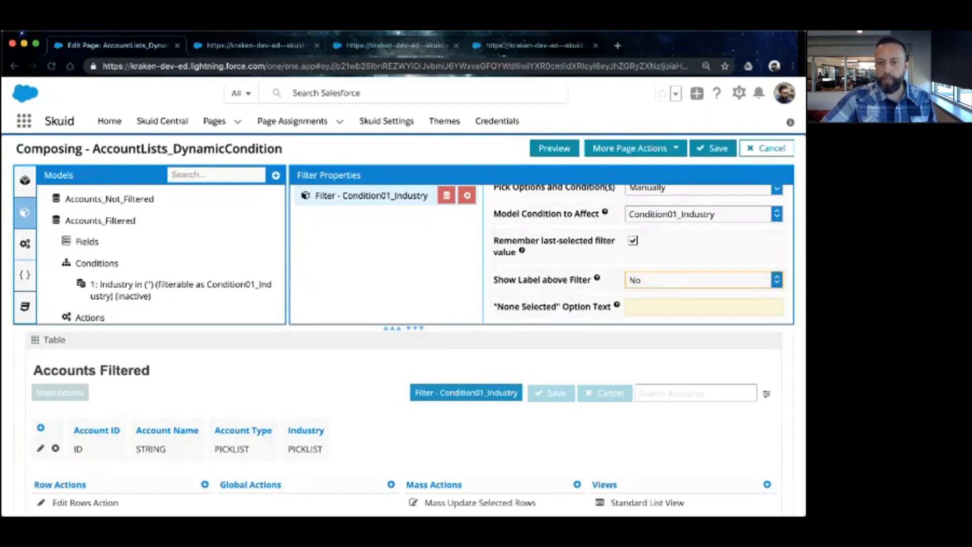
left_click(703, 280)
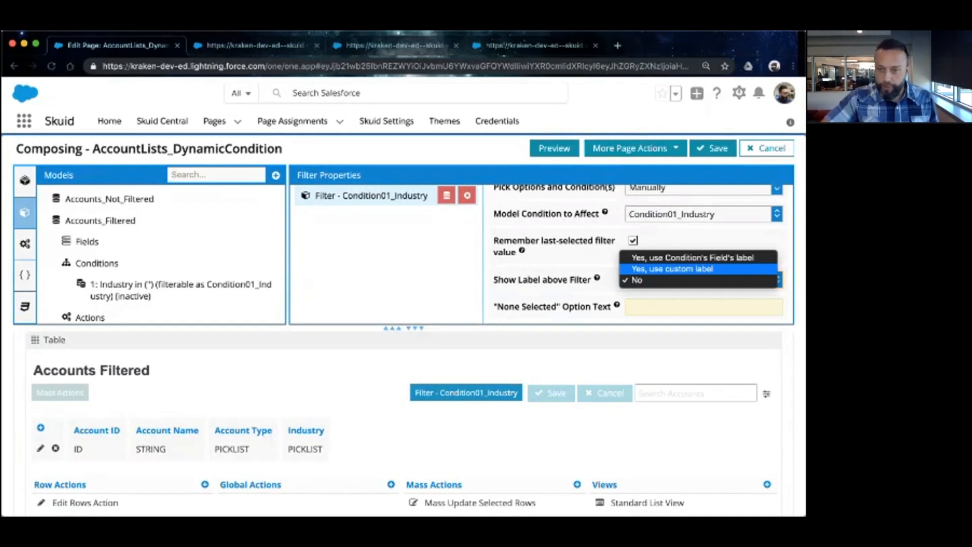
left_click(672, 269)
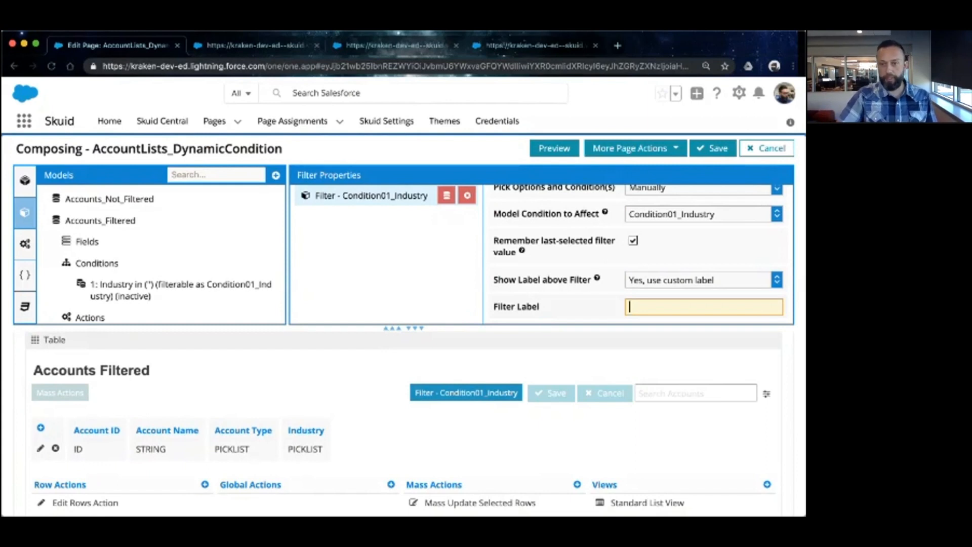
type("Filte")
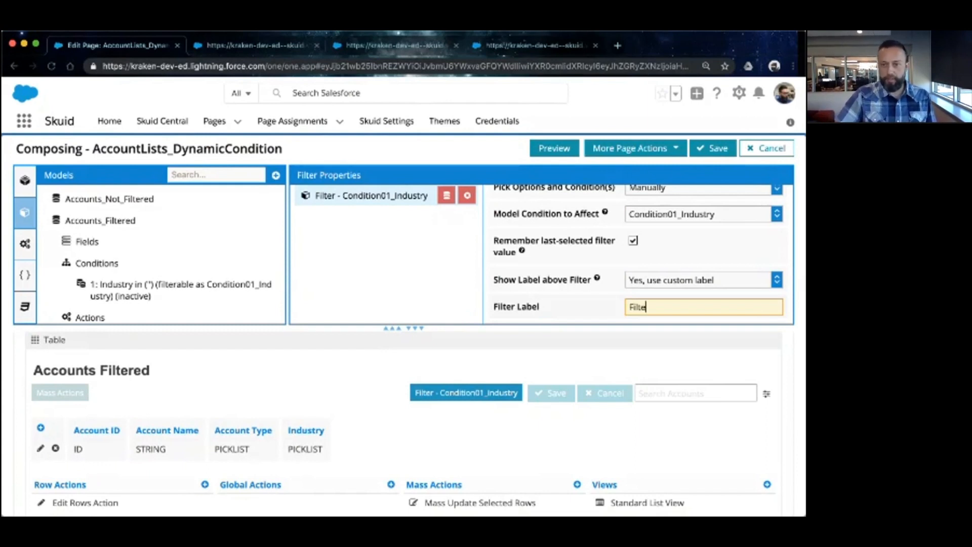
type("r by Ind")
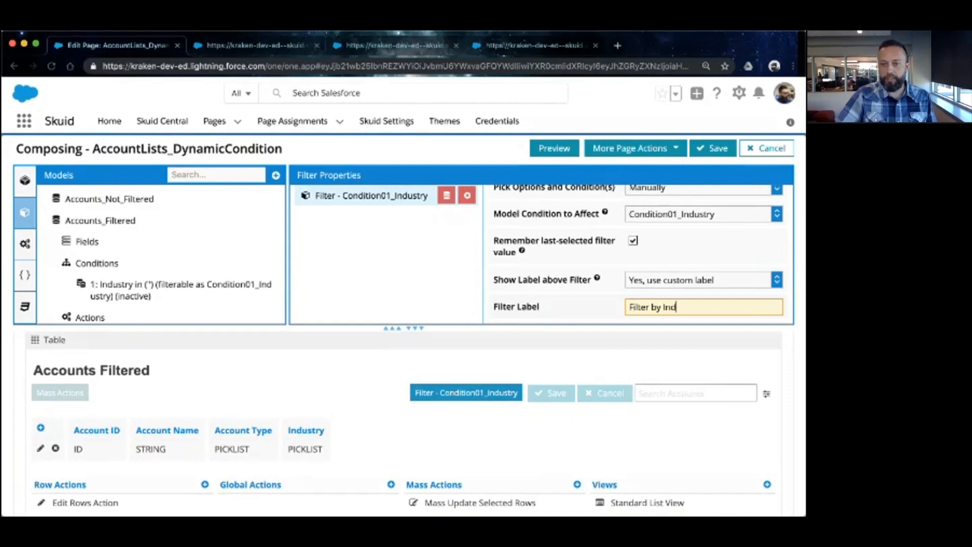
type("ustry - Mu")
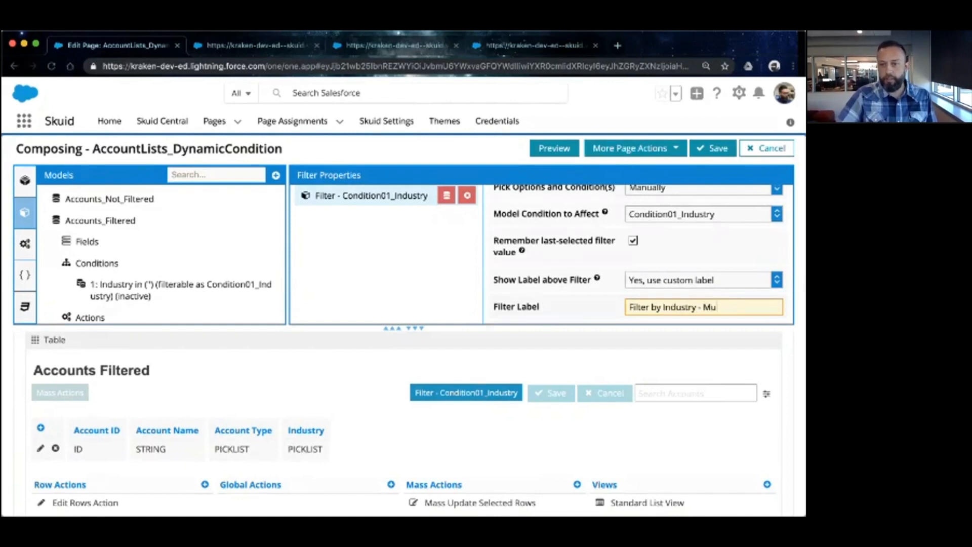
type("ltiselect")
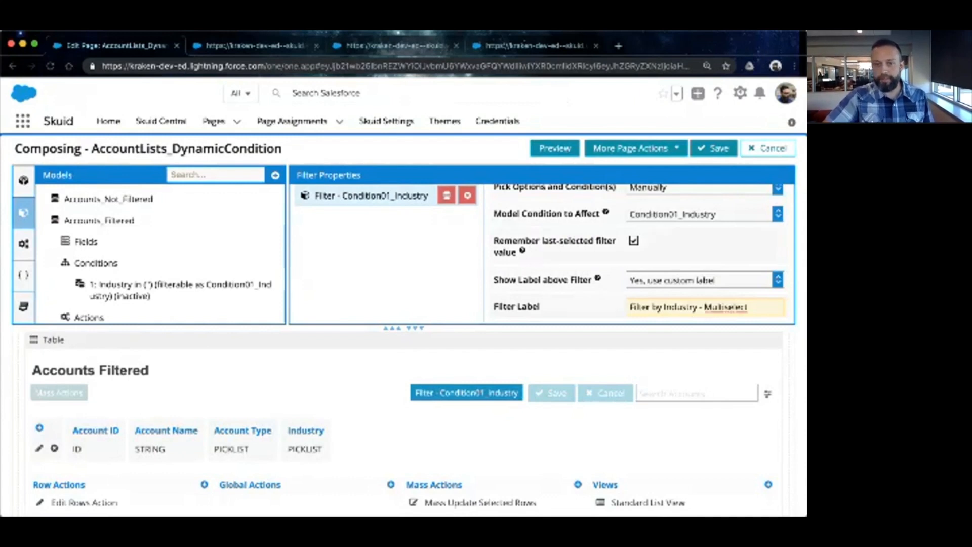
Set the filter's "None Selected" option text to "Show All Records" and save the page
scroll(639, 253, "down", 2)
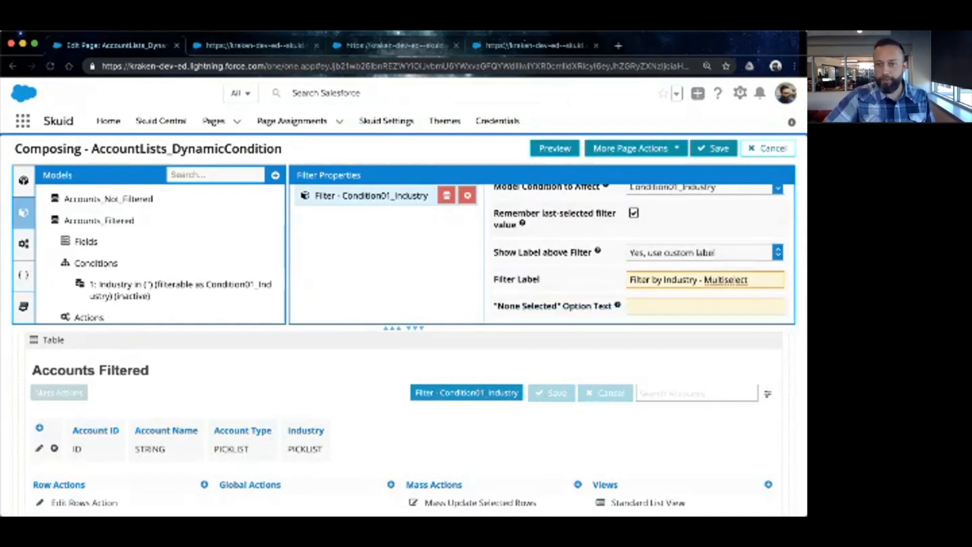
left_click(706, 306)
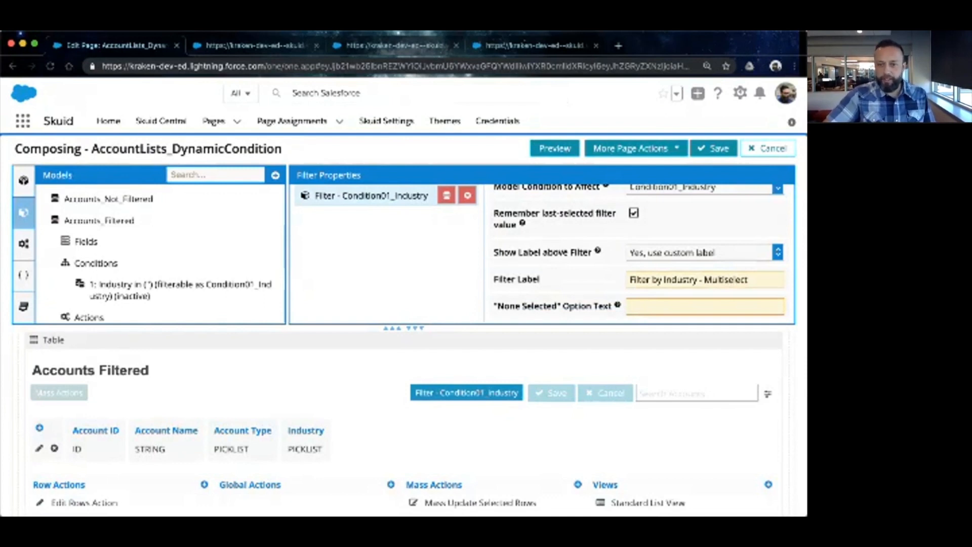
type("Show A")
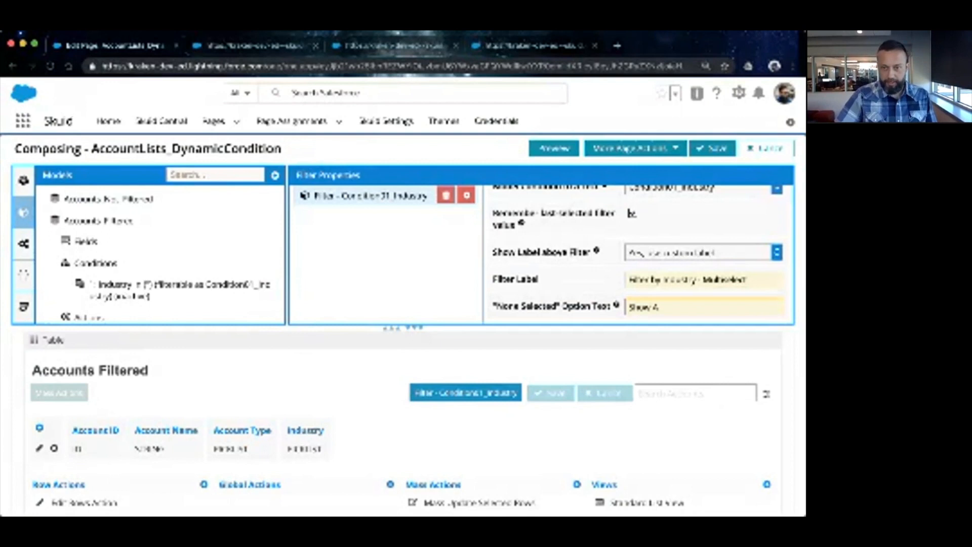
type("ll Re")
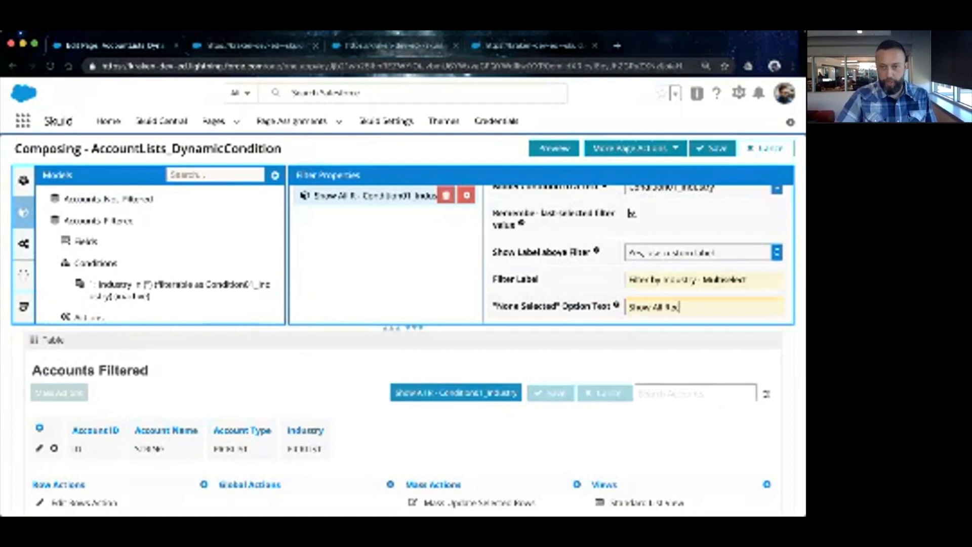
type("cords")
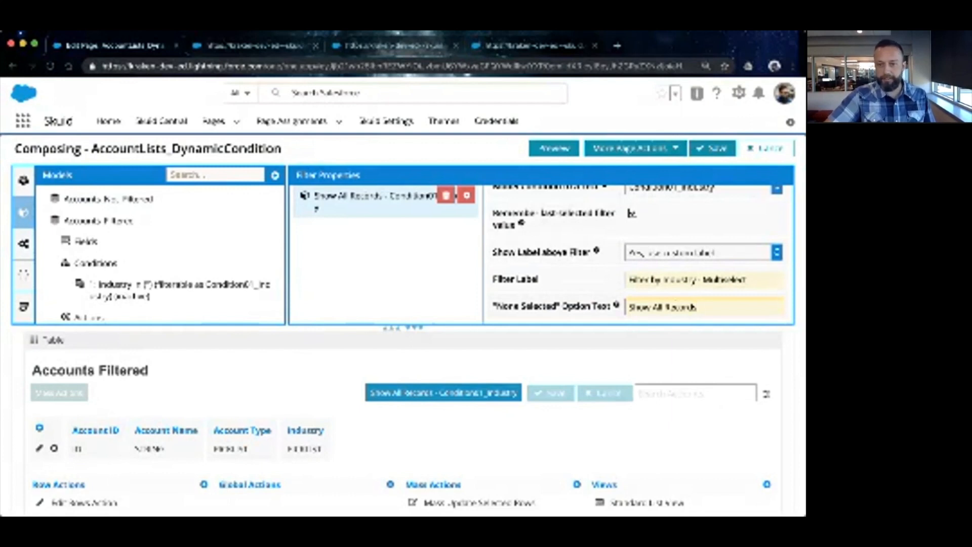
key("ctrl+a")
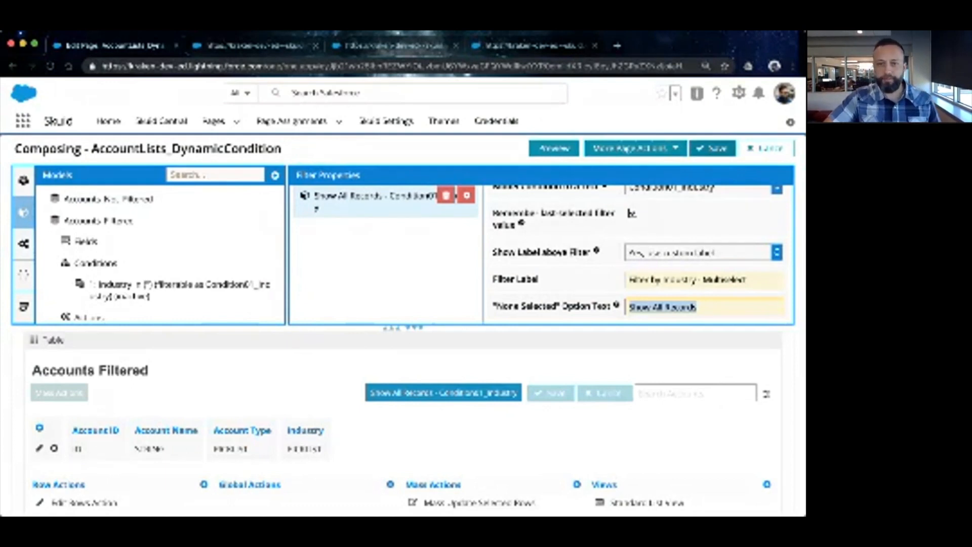
left_click(712, 148)
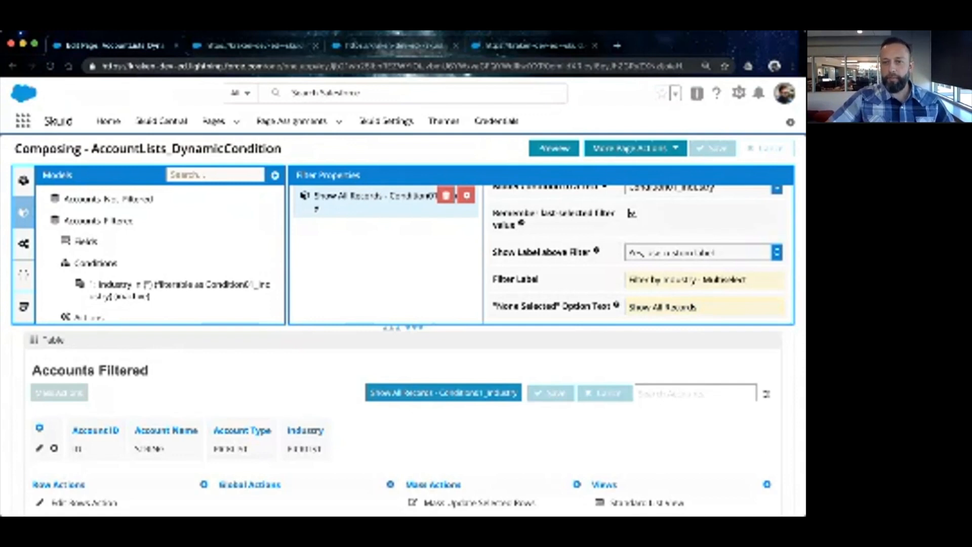
Add an option source of type Picklist Options for Condition's Field to the filter and save the page
scroll(638, 253, "up", 3)
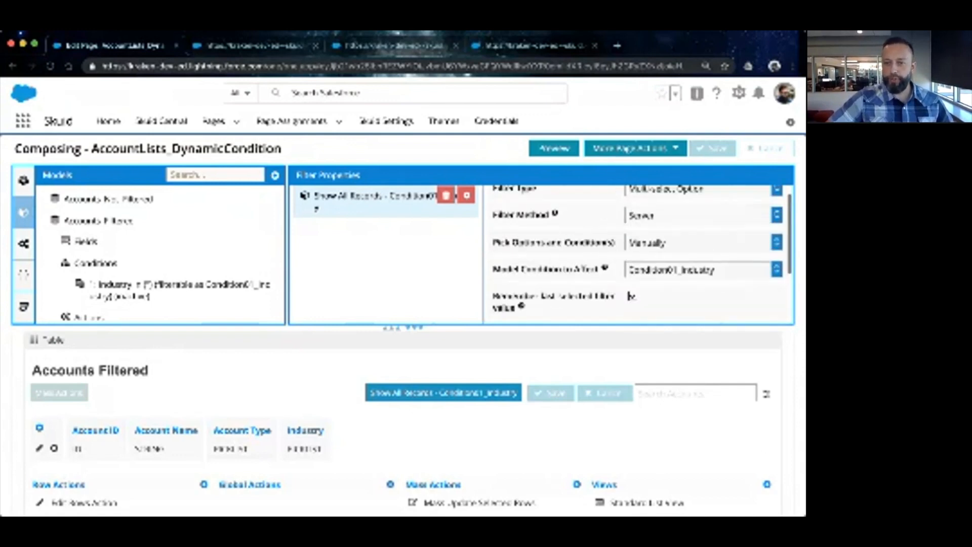
scroll(638, 253, "up", 1)
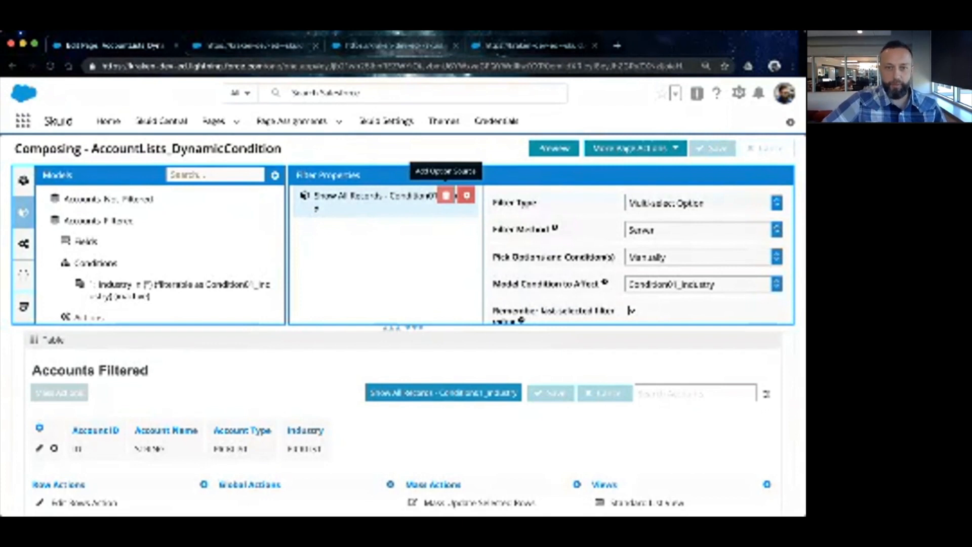
left_click(446, 196)
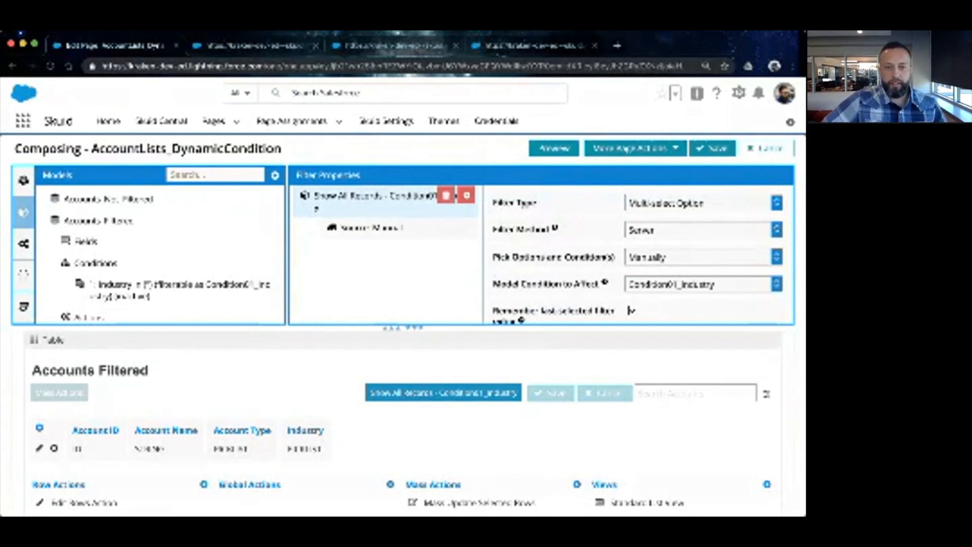
left_click(372, 228)
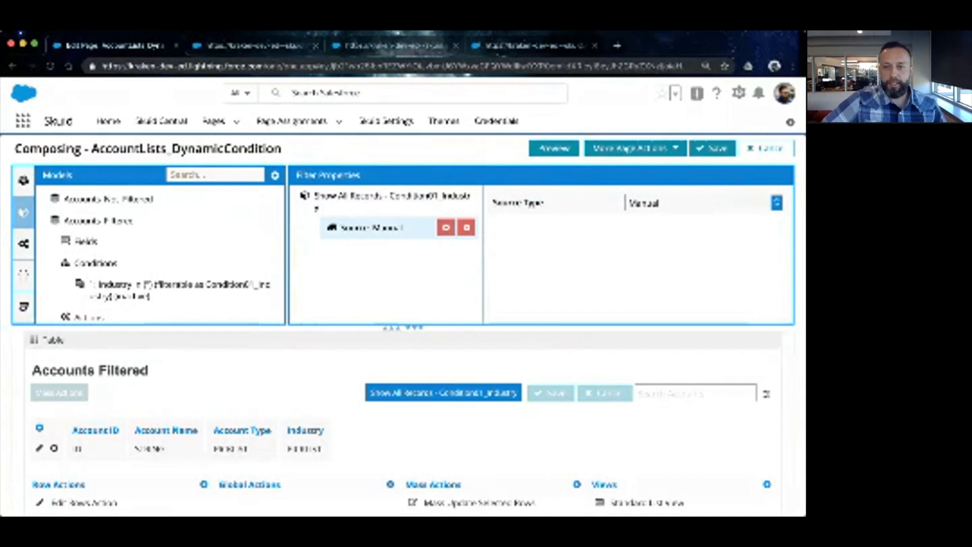
left_click(704, 203)
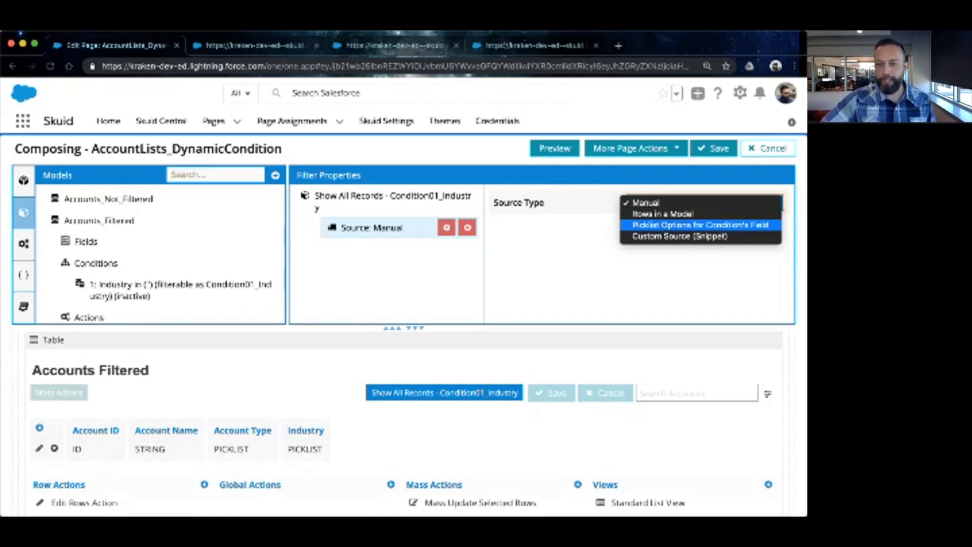
left_click(701, 225)
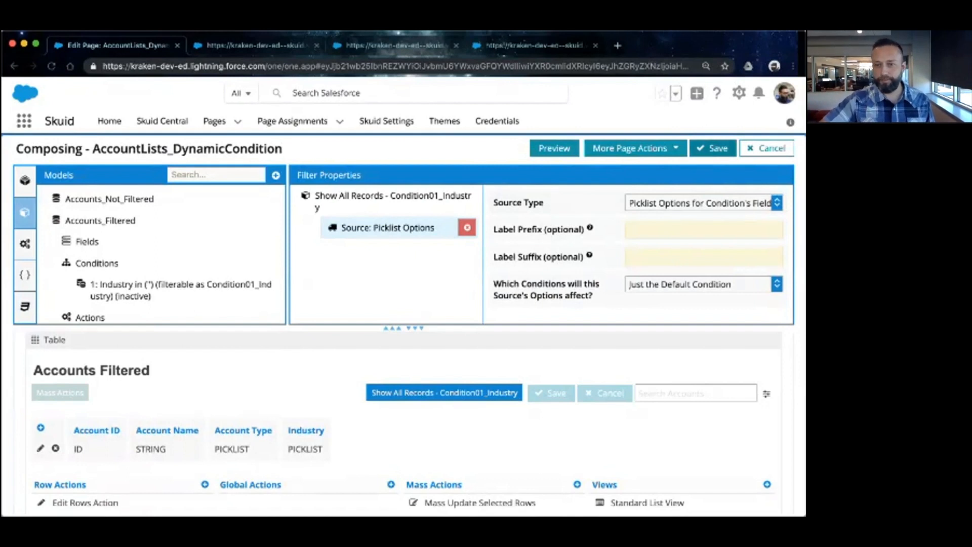
left_click(713, 148)
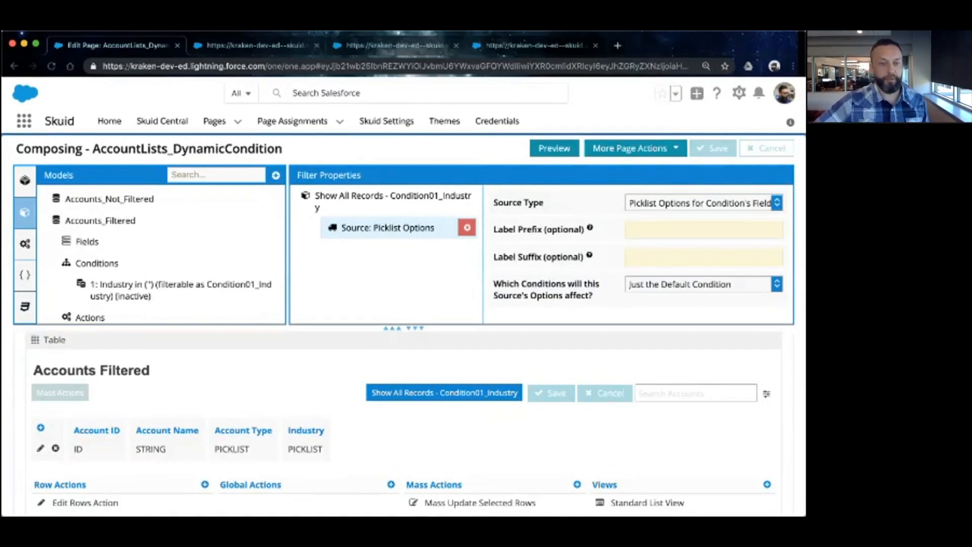
scroll(404, 424, "down", 1)
scroll(404, 424, "up", 1)
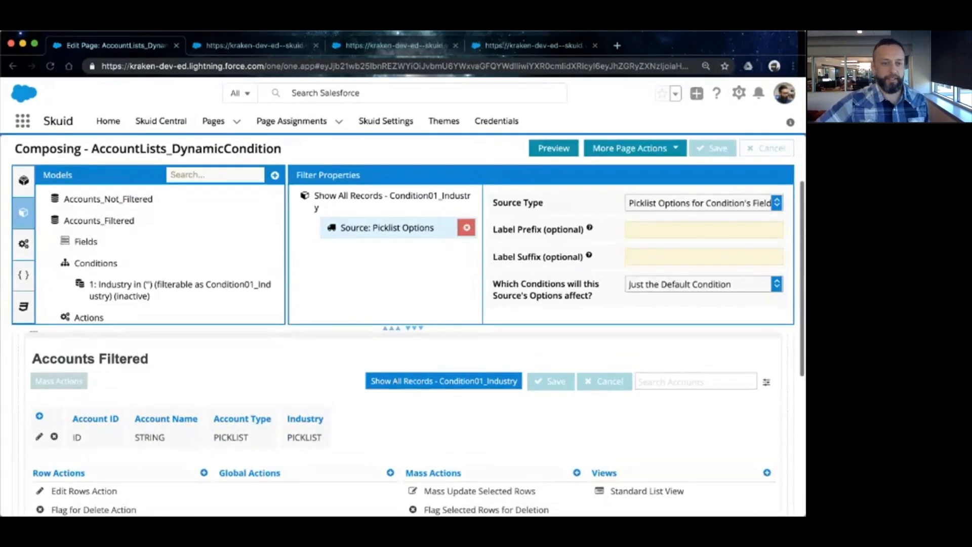
scroll(404, 424, "up", 1)
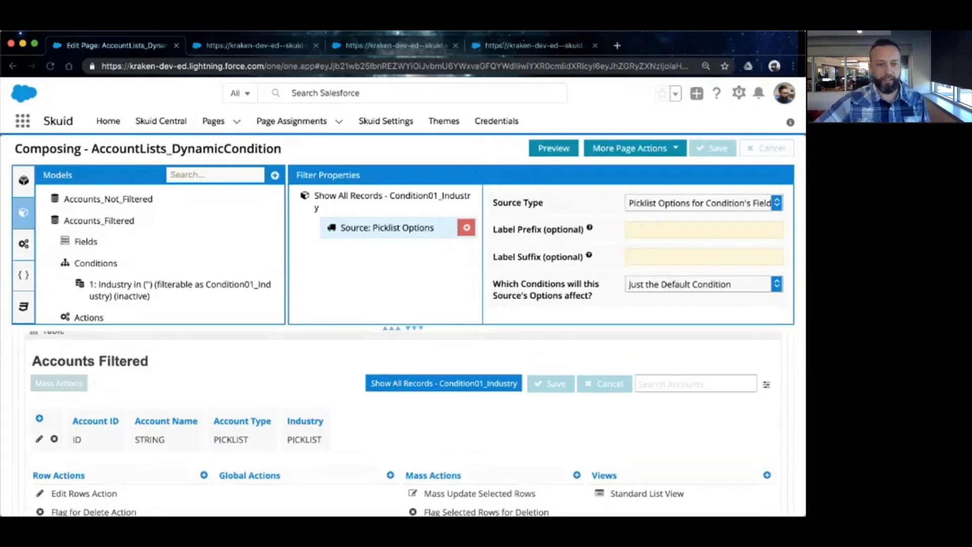
left_click(54, 344)
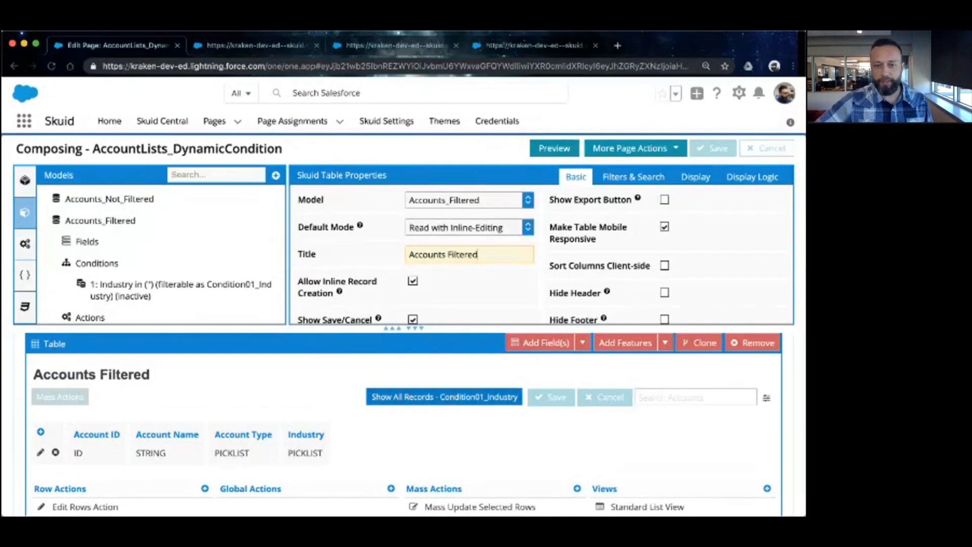
left_click(444, 397)
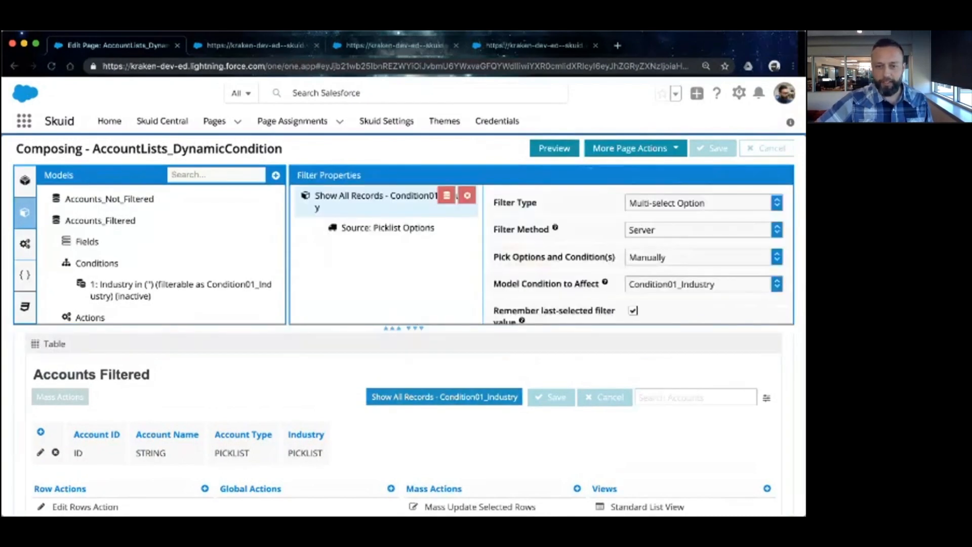
left_click(405, 343)
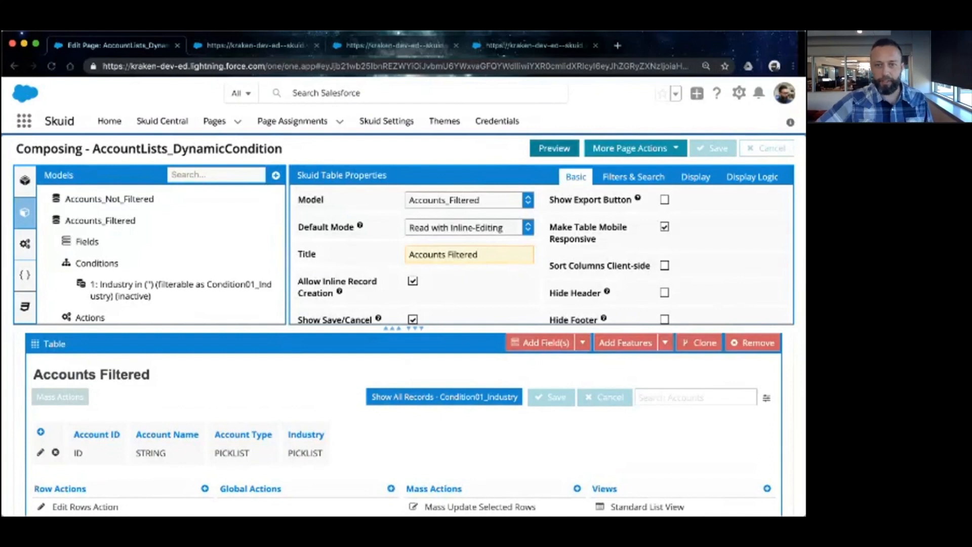
Switch to the page preview, reload it, and examine the Accounts Filtered and Accounts Not Filtered tables
left_click(274, 46)
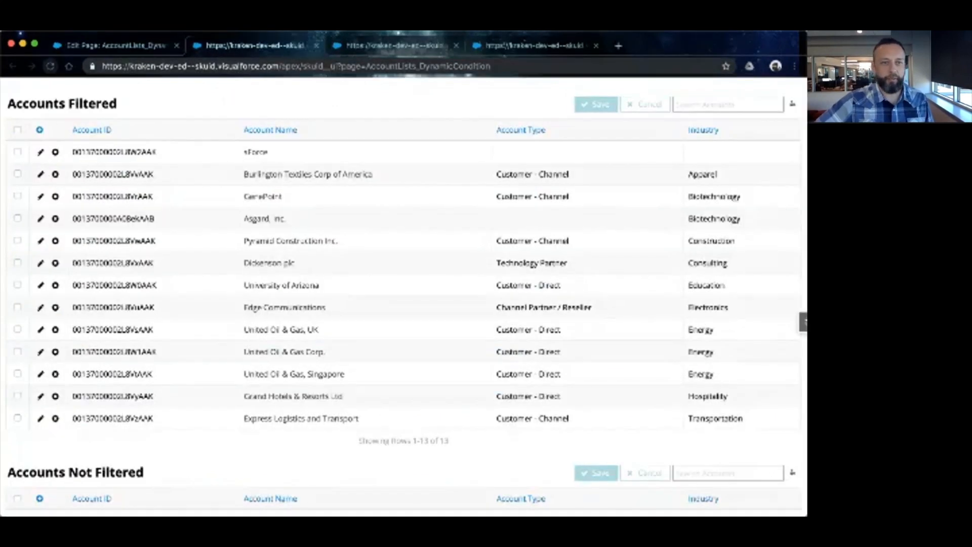
left_click(52, 65)
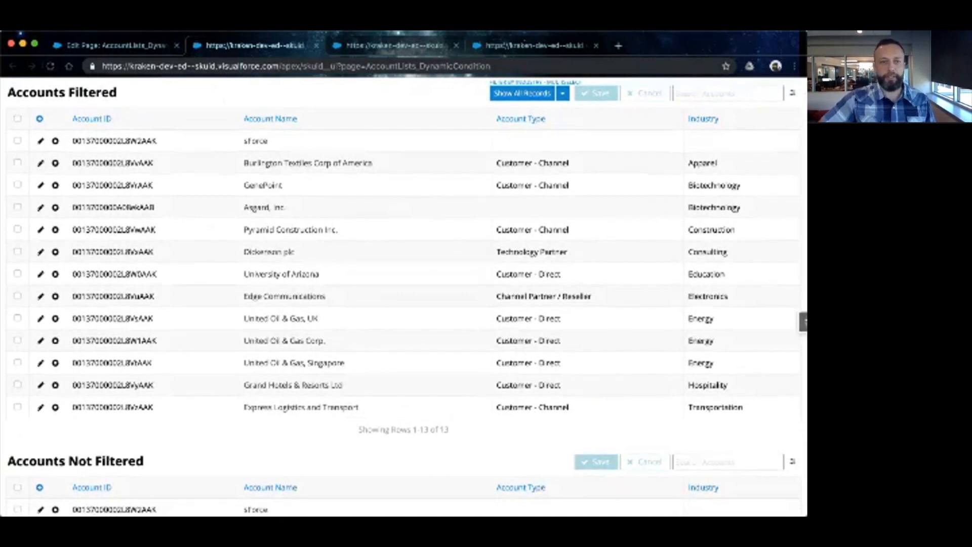
scroll(405, 299, "down", 6)
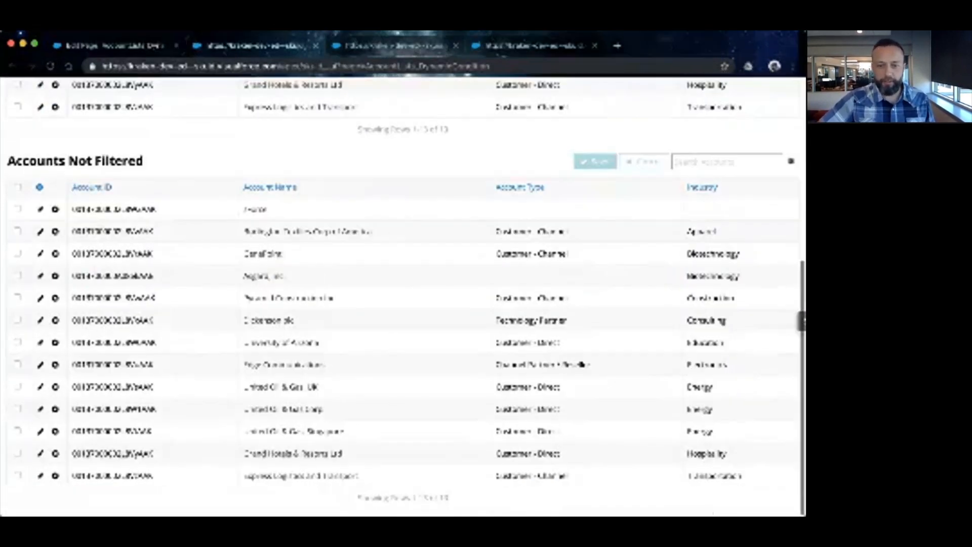
Filter the Accounts Filtered table by the Energy industry and compare it with the Accounts Not Filtered table
scroll(405, 299, "up", 6)
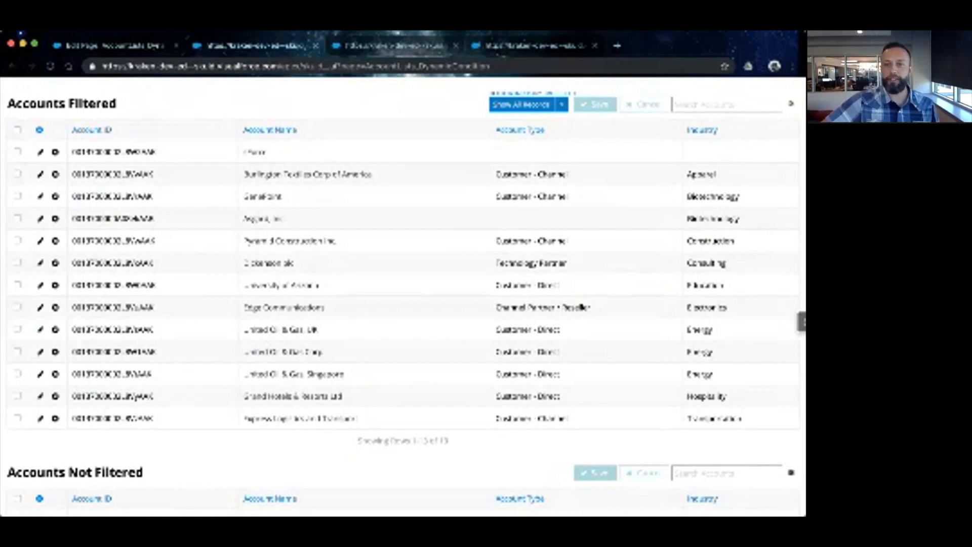
left_click(561, 105)
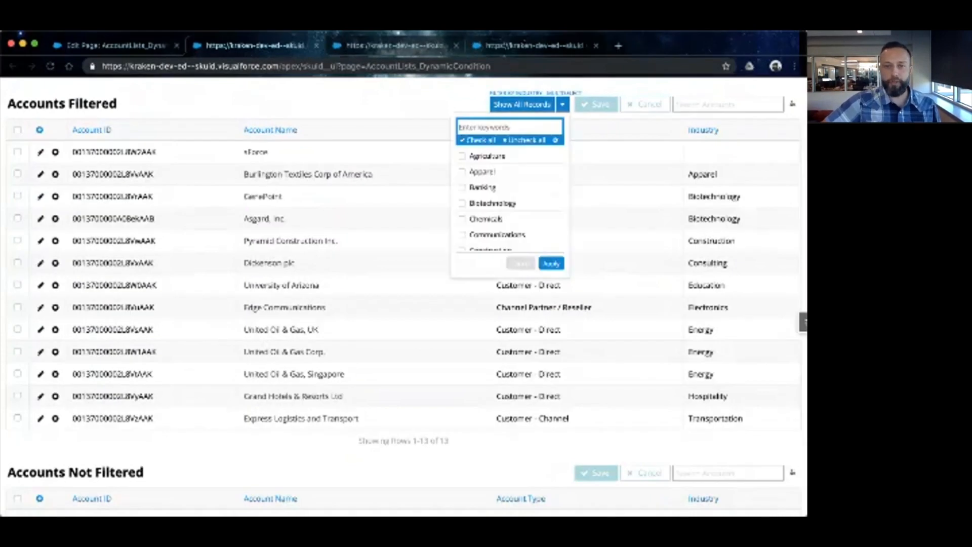
scroll(509, 203, "down", 3)
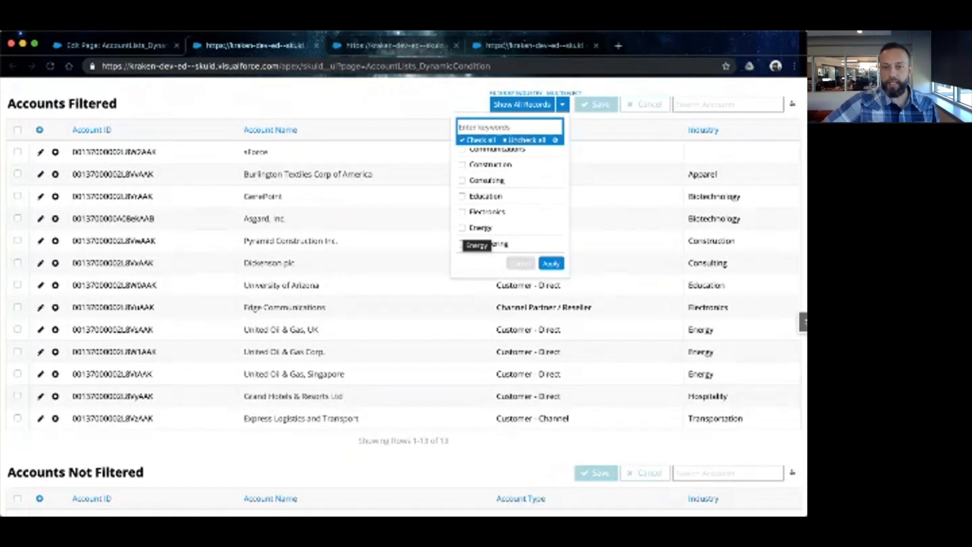
left_click(462, 228)
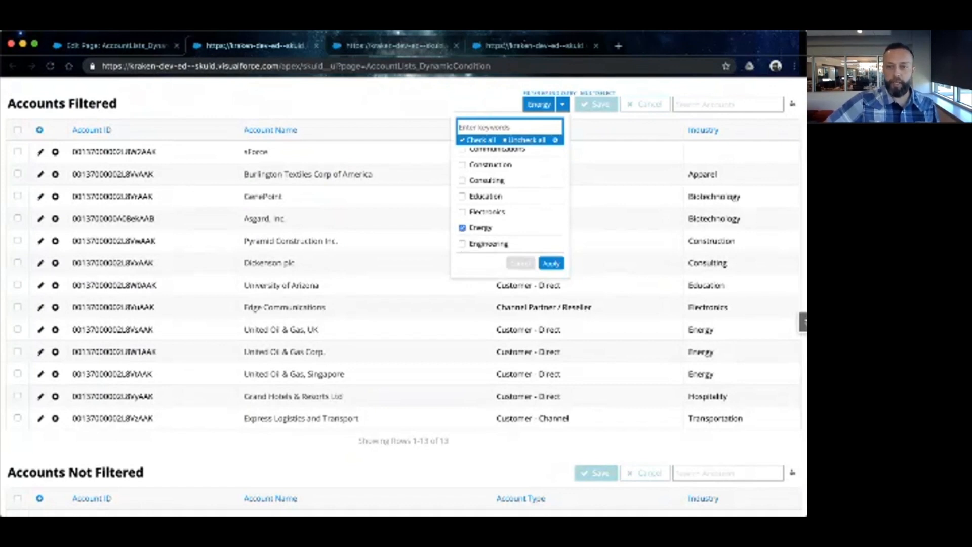
left_click(551, 263)
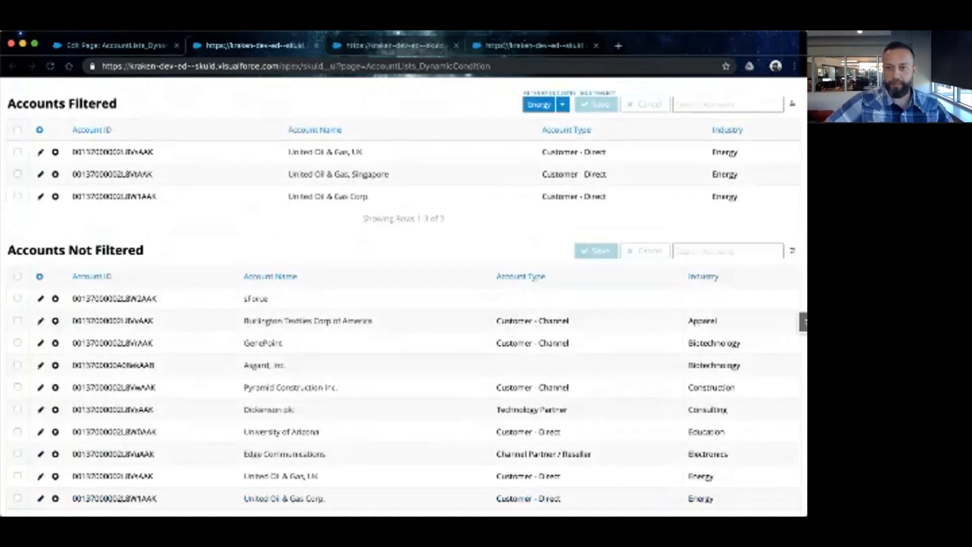
scroll(405, 296, "down", 3)
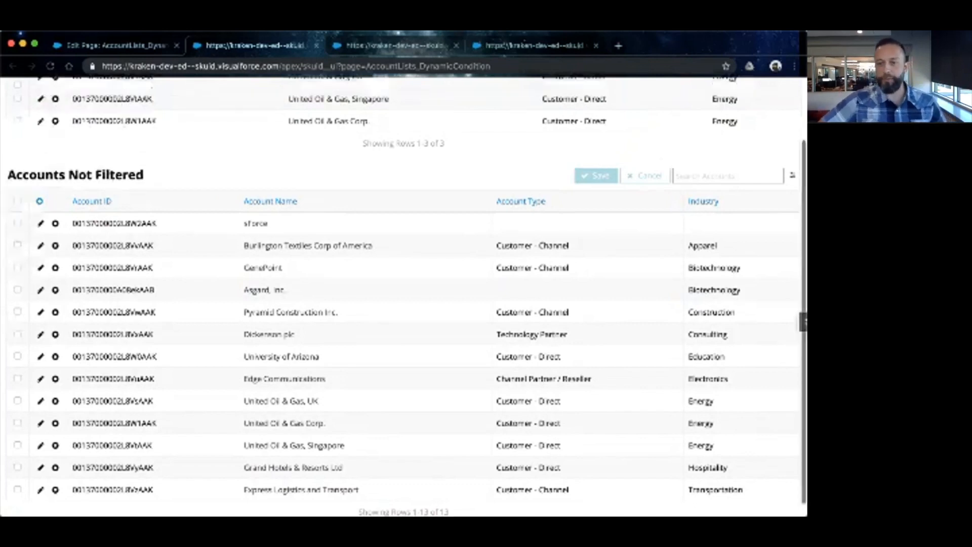
scroll(405, 296, "up", 3)
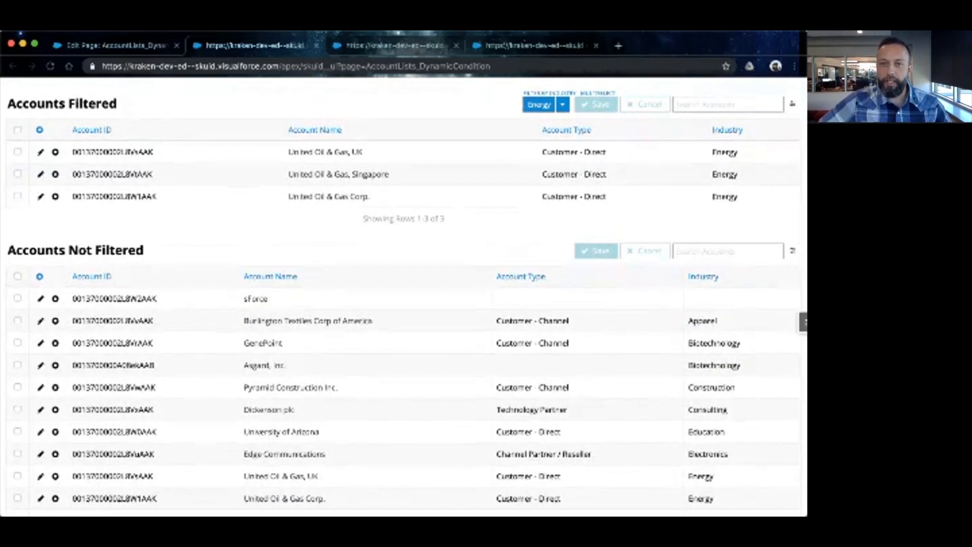
Add Biotechnology to the Energy selection in the industry filter and apply it to the Accounts Filtered table
left_click(562, 104)
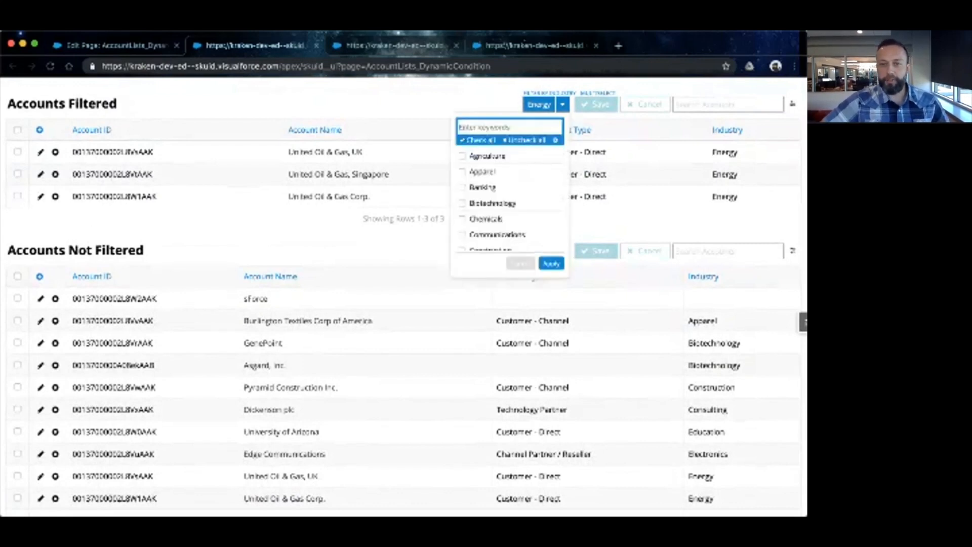
left_click(462, 203)
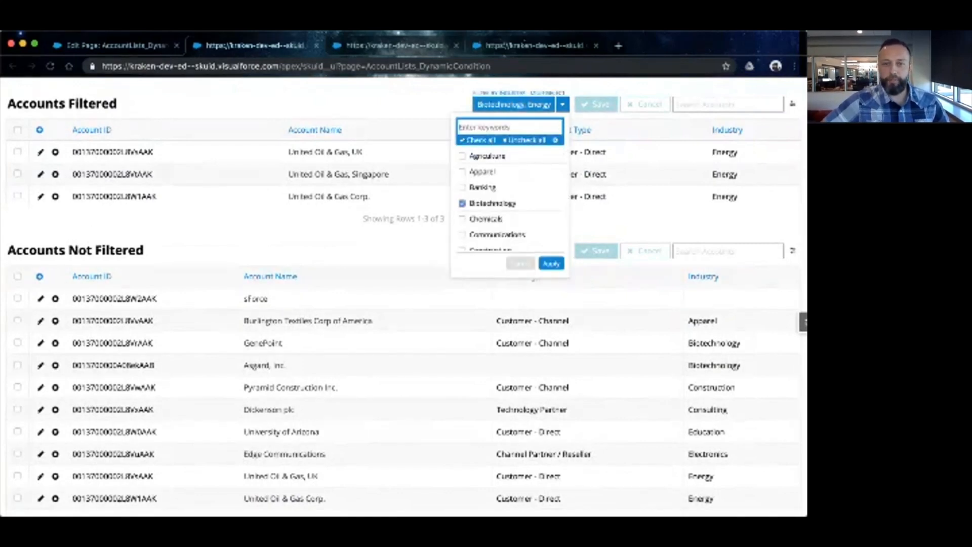
scroll(508, 198, "down", 4)
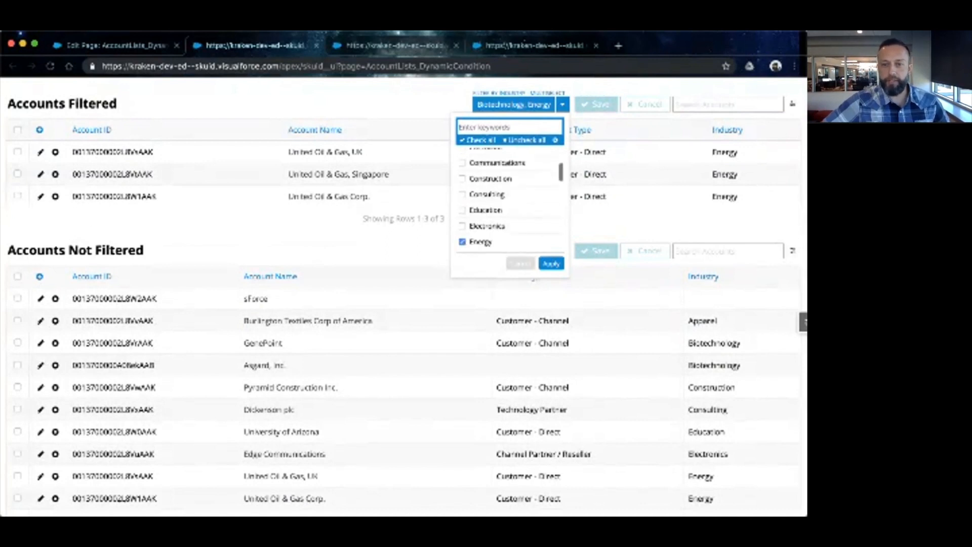
left_click(550, 264)
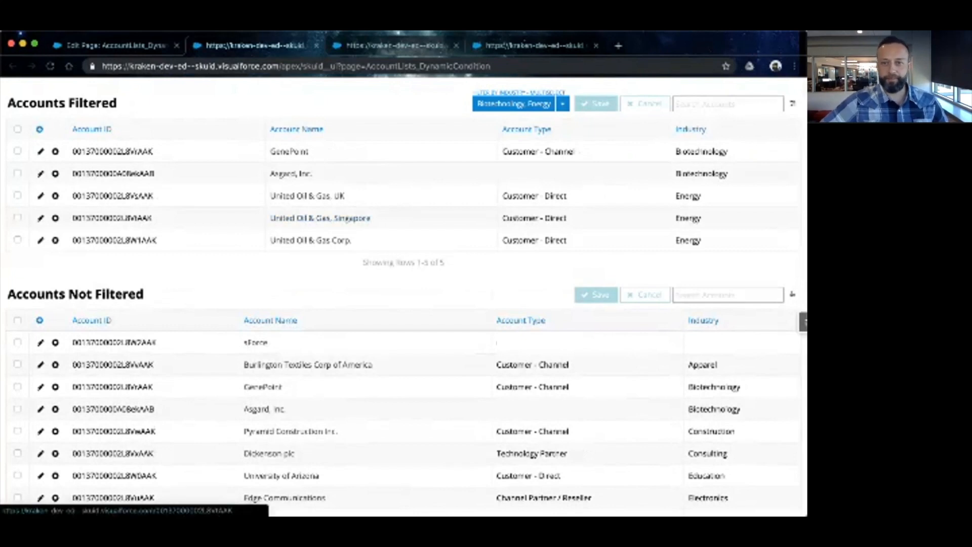
Uncheck all industries in the filter, apply it, and compare the Accounts Filtered and Accounts Not Filtered tables
left_click(562, 103)
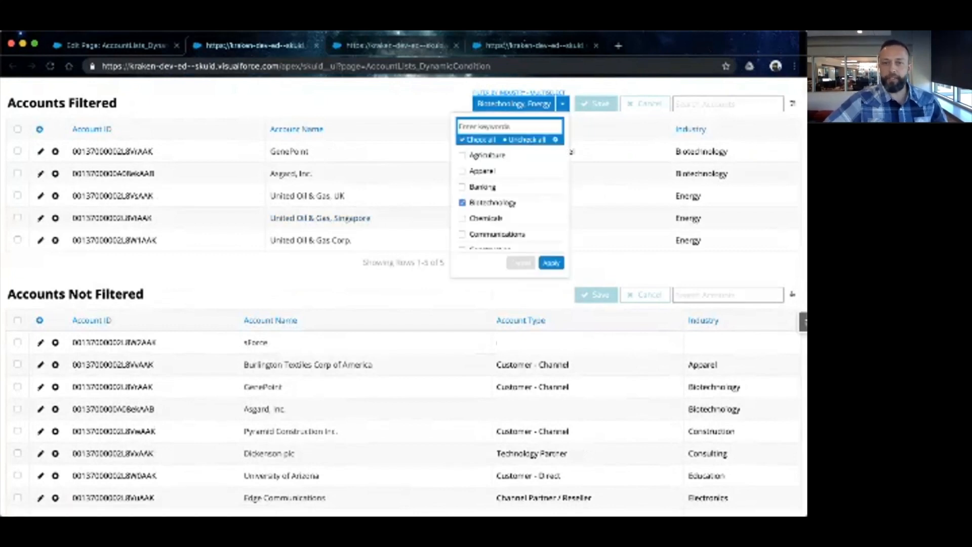
left_click(527, 140)
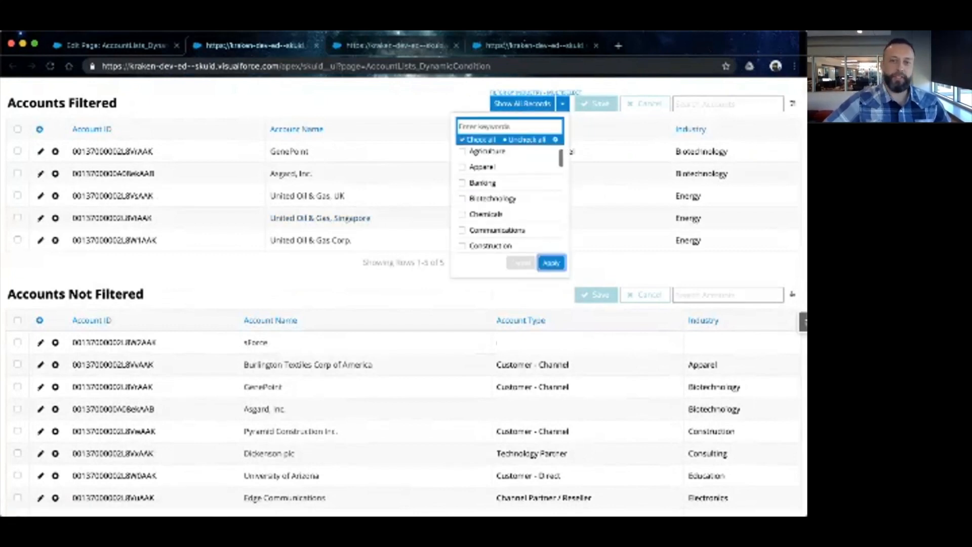
left_click(550, 263)
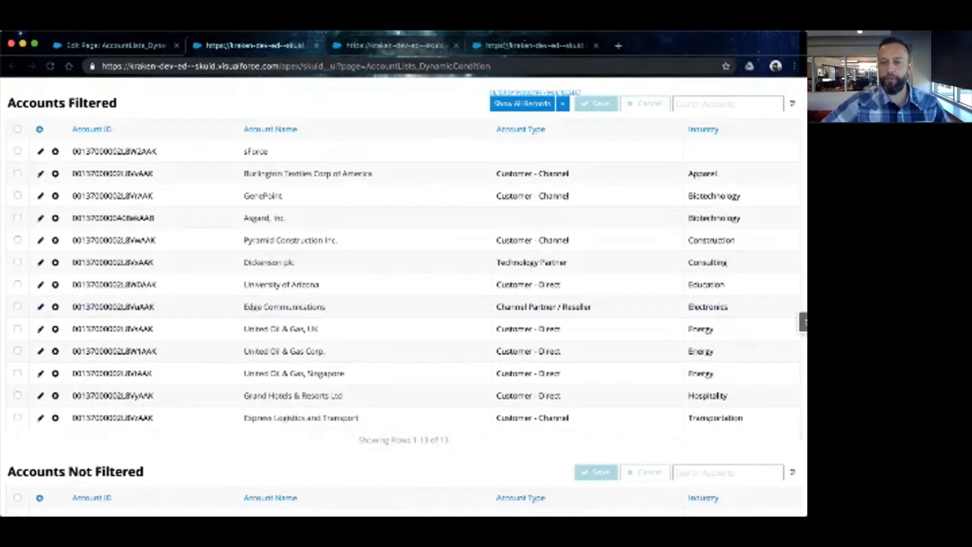
scroll(405, 298, "down", 6)
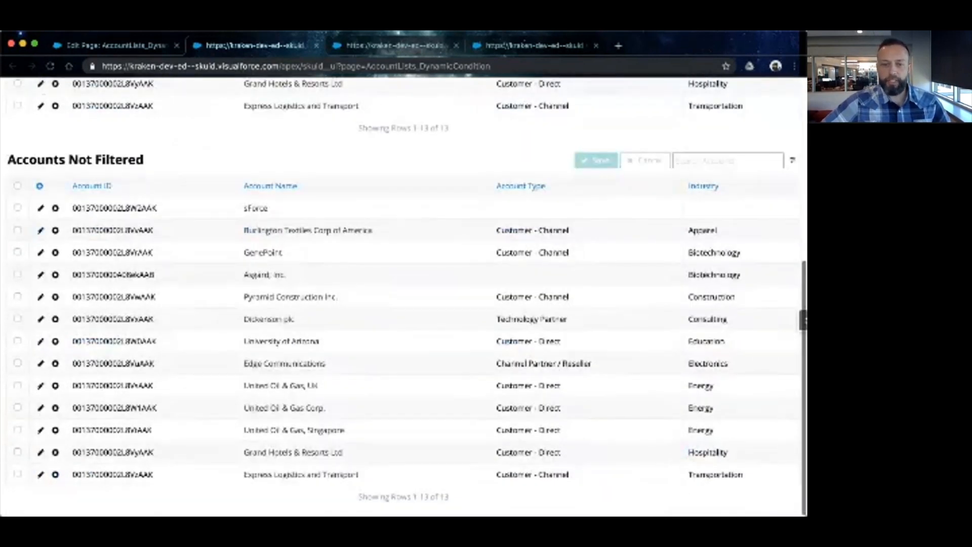
scroll(405, 299, "up", 6)
key("super+Tab")
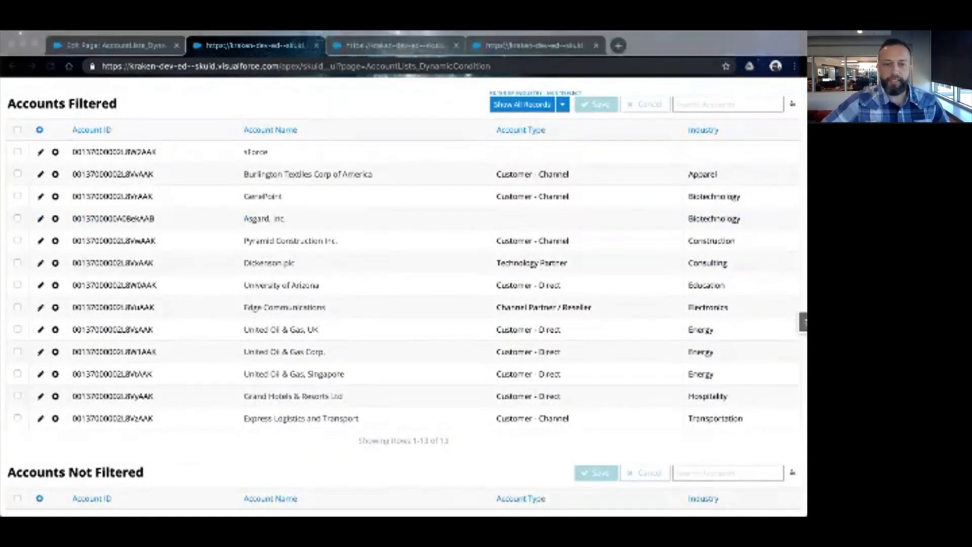